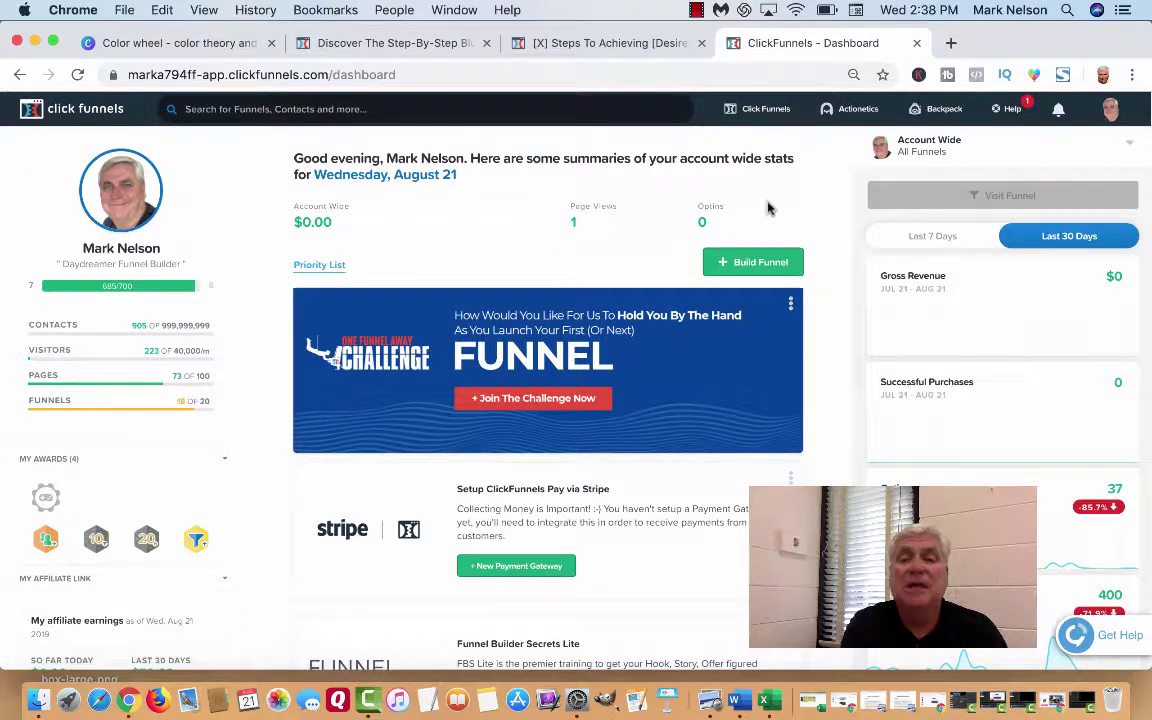
Step: Open the funnels list and view the "[X] Steps To Achieving" template page and the "Discover The Step-By-Step Blueprint" page
{"action": "mouse_move", "coordinate": [770, 118]}
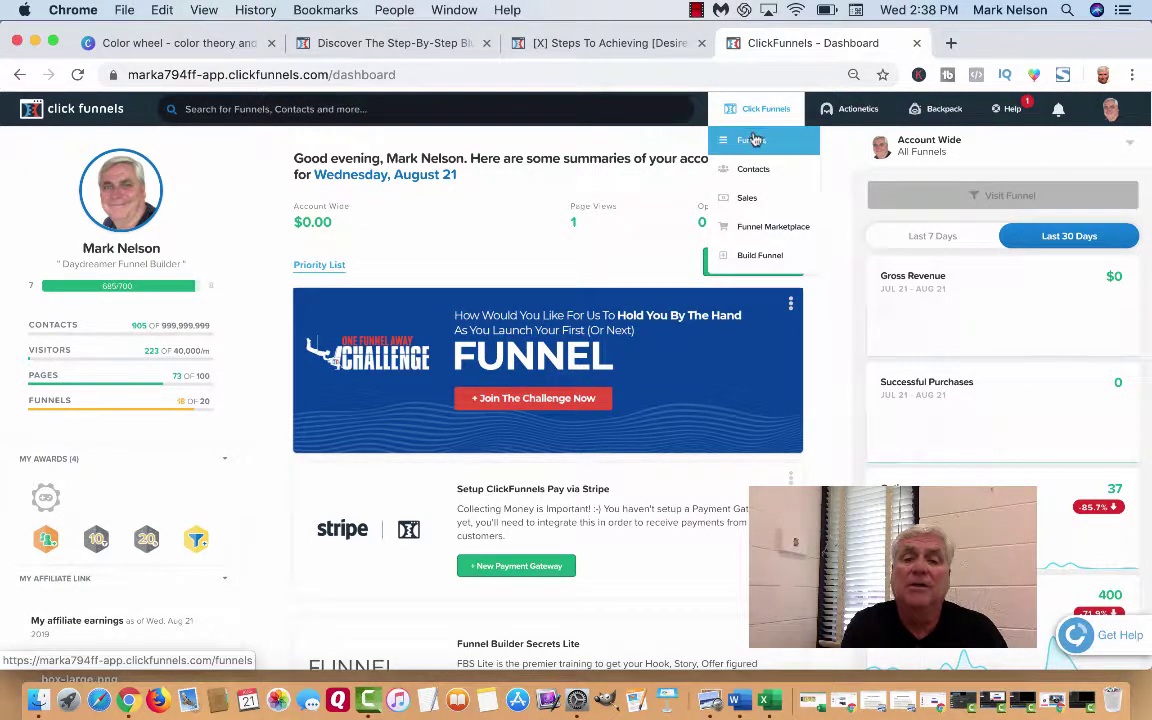
{"action": "left_click", "coordinate": [753, 145]}
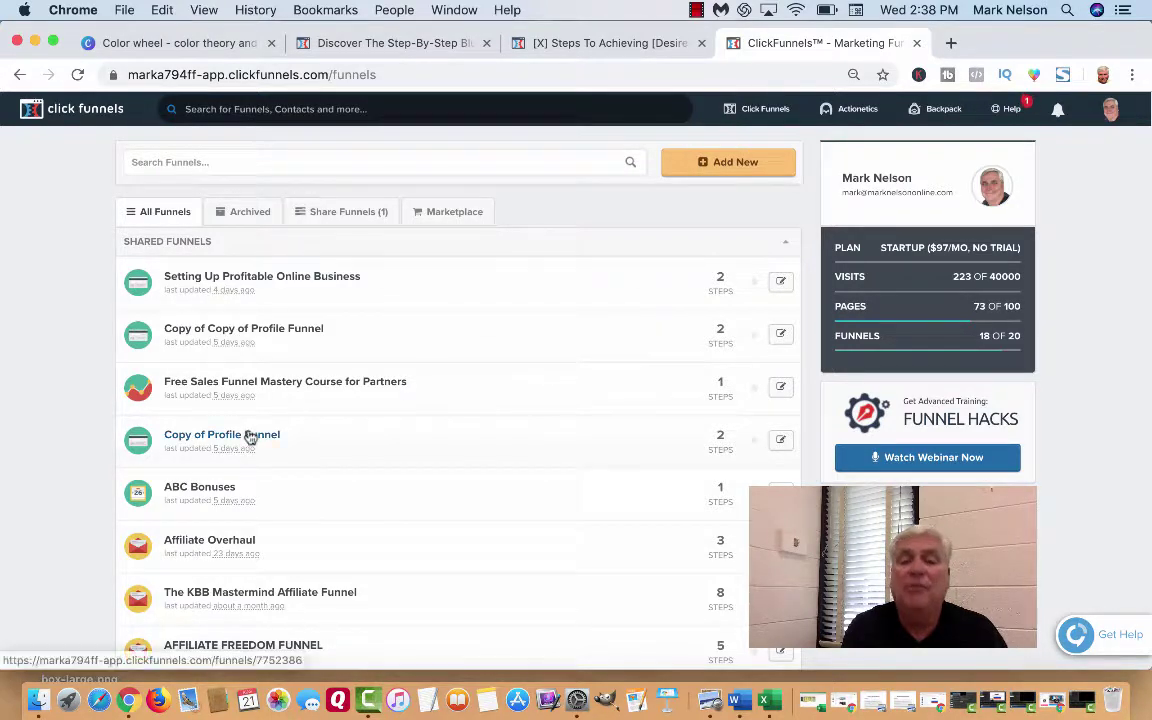
{"action": "left_click", "coordinate": [617, 43]}
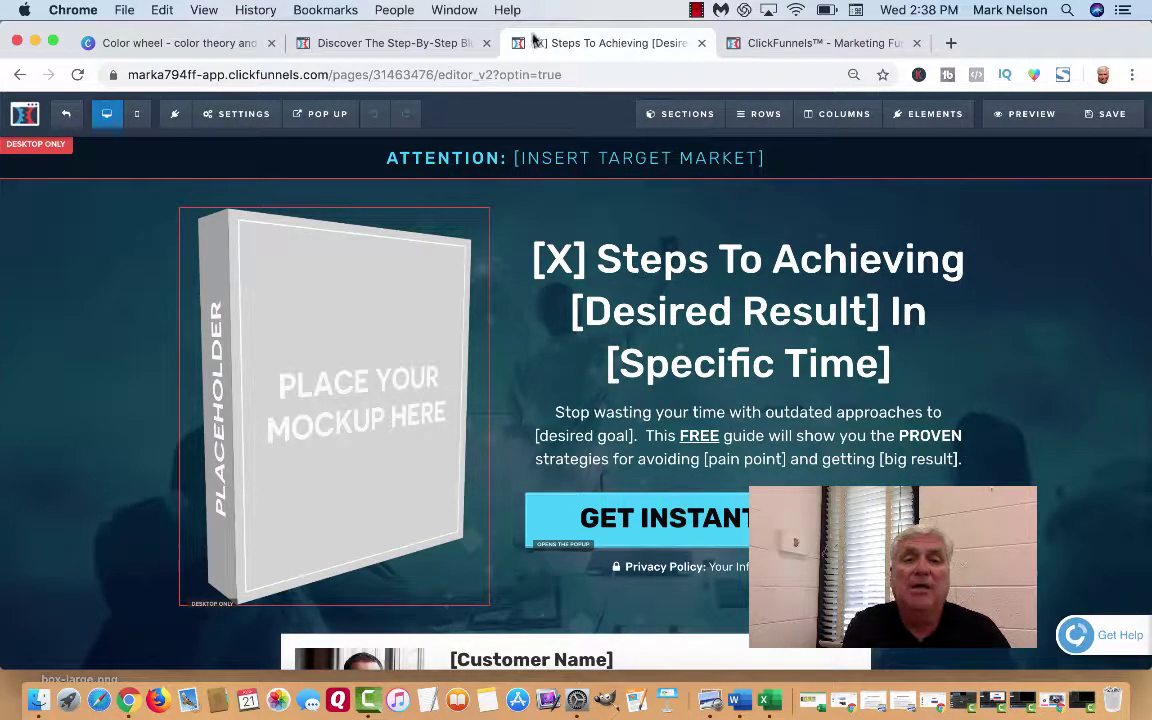
{"action": "left_click", "coordinate": [415, 43]}
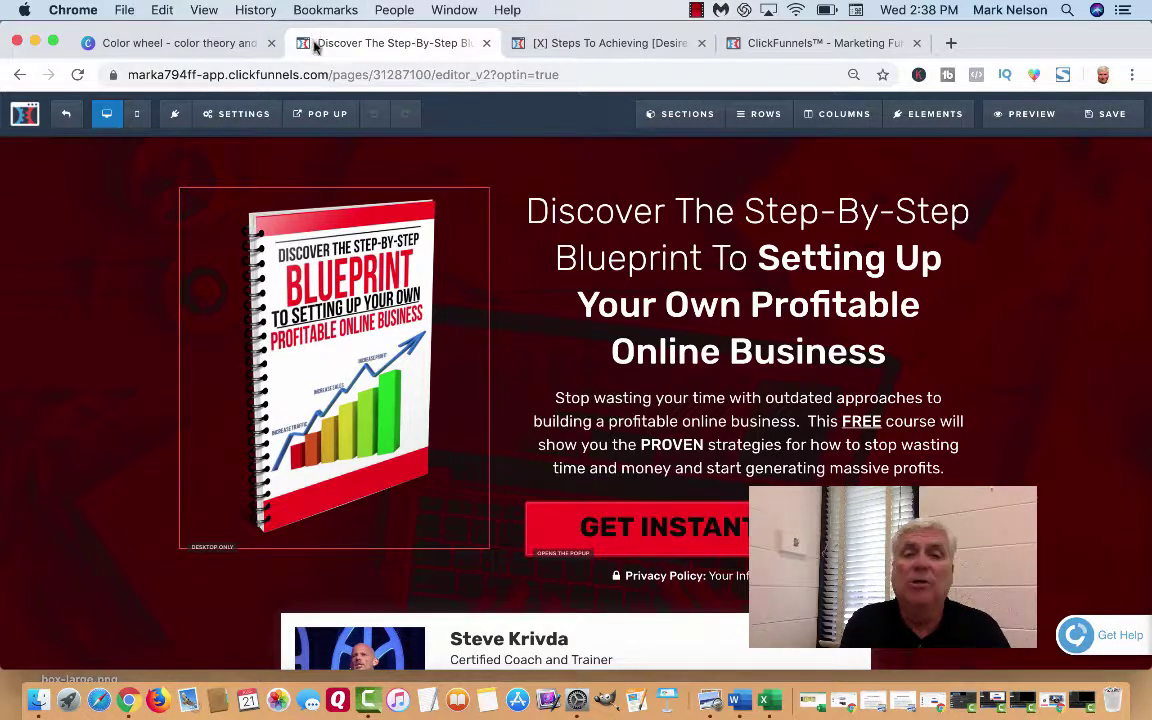
Step: Switch to Canva's color wheel and pick the blue-violet color #3e00ff
{"action": "left_click", "coordinate": [172, 46]}
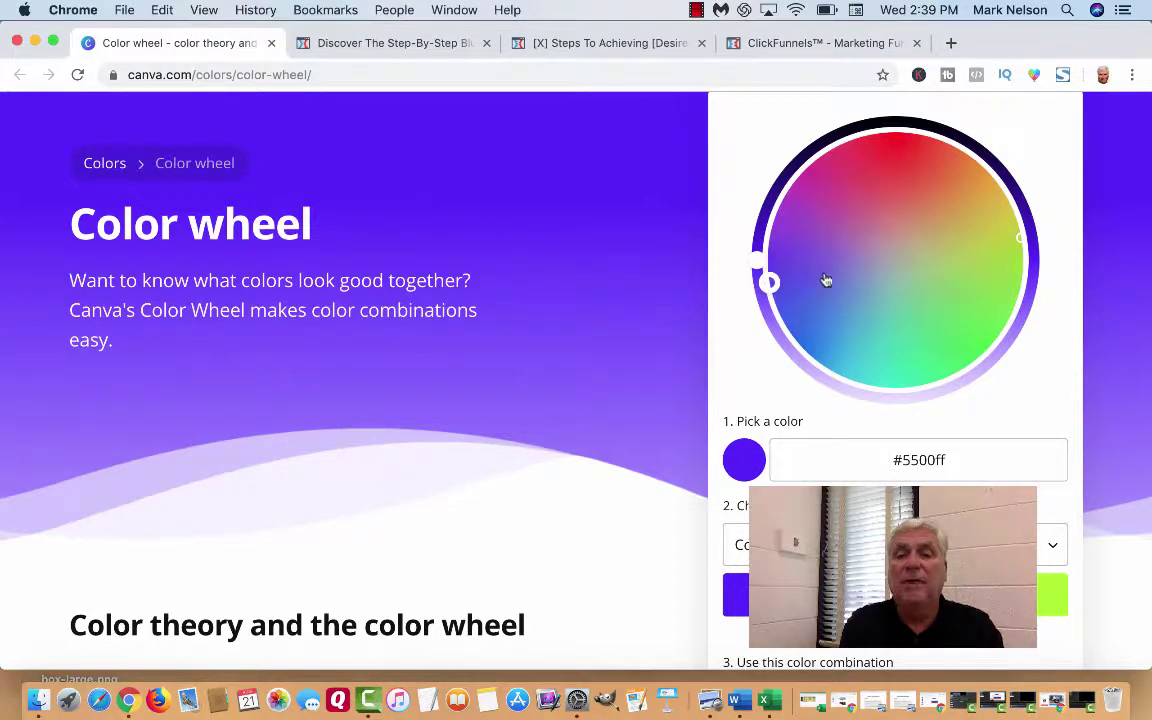
{"action": "left_click", "coordinate": [869, 290]}
{"action": "left_click_drag", "start_coordinate": [866, 305], "coordinate": [836, 215]}
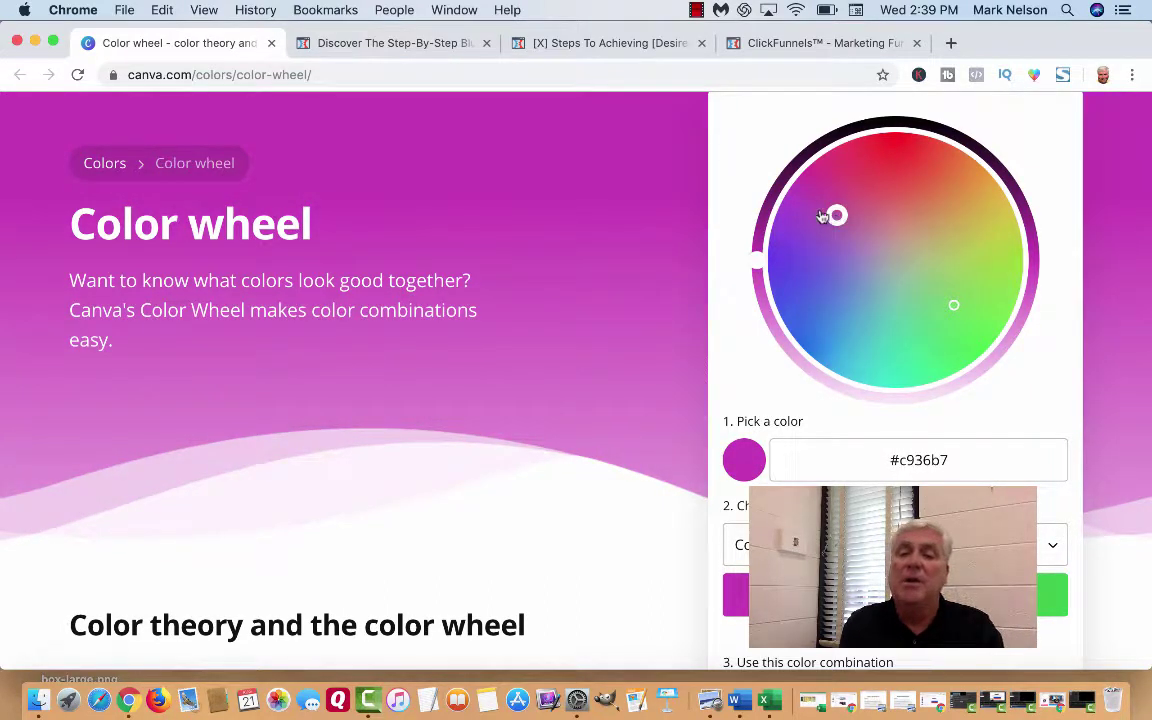
{"action": "left_click", "coordinate": [825, 158]}
{"action": "left_click_drag", "start_coordinate": [823, 157], "coordinate": [771, 293]}
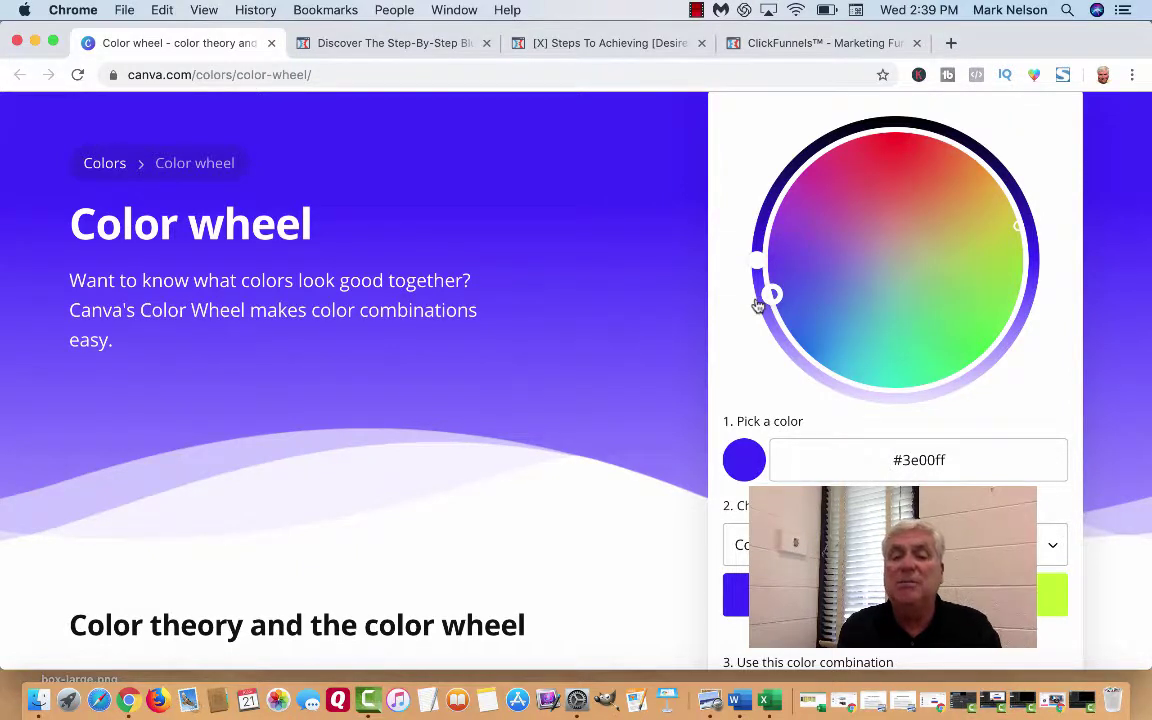
Step: Copy the picked color's hex code #3e00ff
{"action": "left_click", "coordinate": [951, 459]}
{"action": "left_click_drag", "start_coordinate": [950, 459], "coordinate": [893, 459]}
{"action": "key", "text": "super+c"}
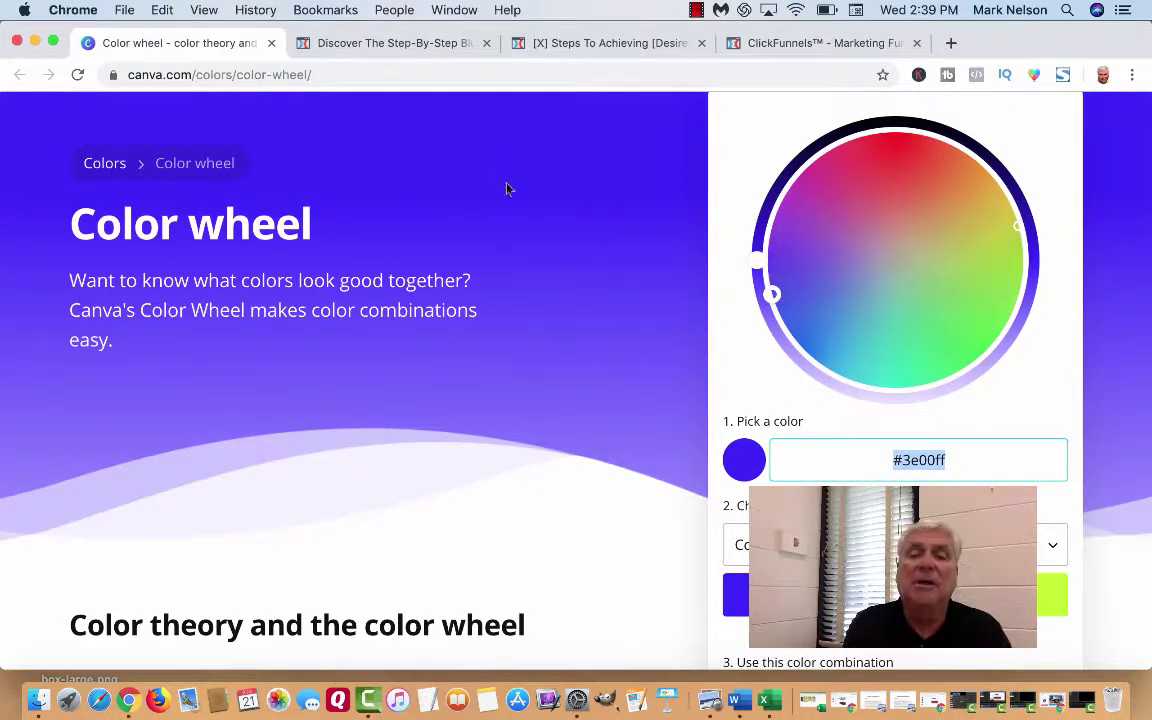
Step: In the "[X] Steps To Achieving" page editor, set the ATTENTION sub-headline's text color to #3e00ff
{"action": "left_click", "coordinate": [586, 45]}
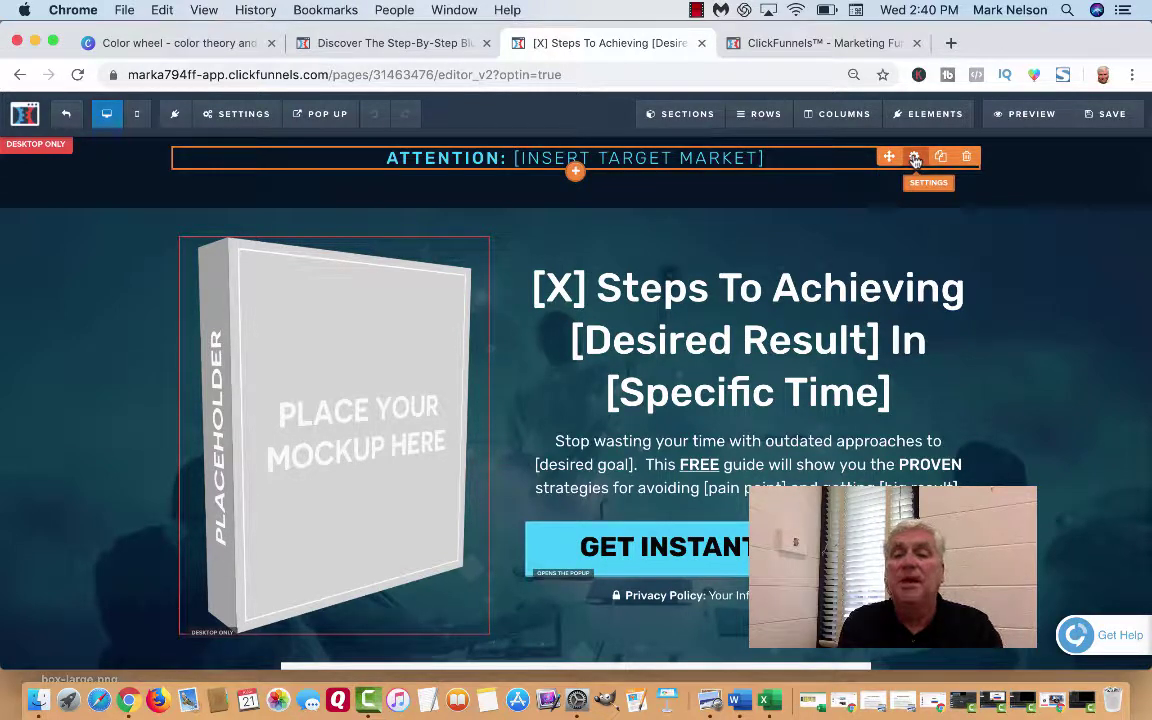
{"action": "left_click", "coordinate": [914, 160]}
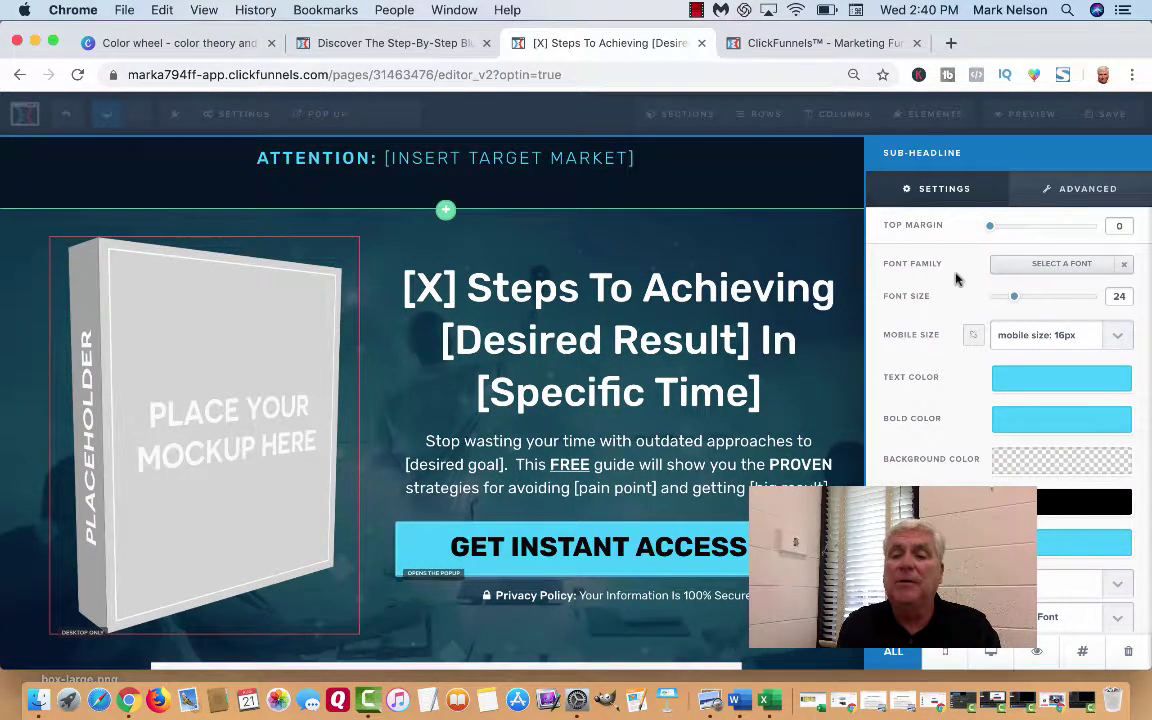
{"action": "left_click", "coordinate": [1024, 379]}
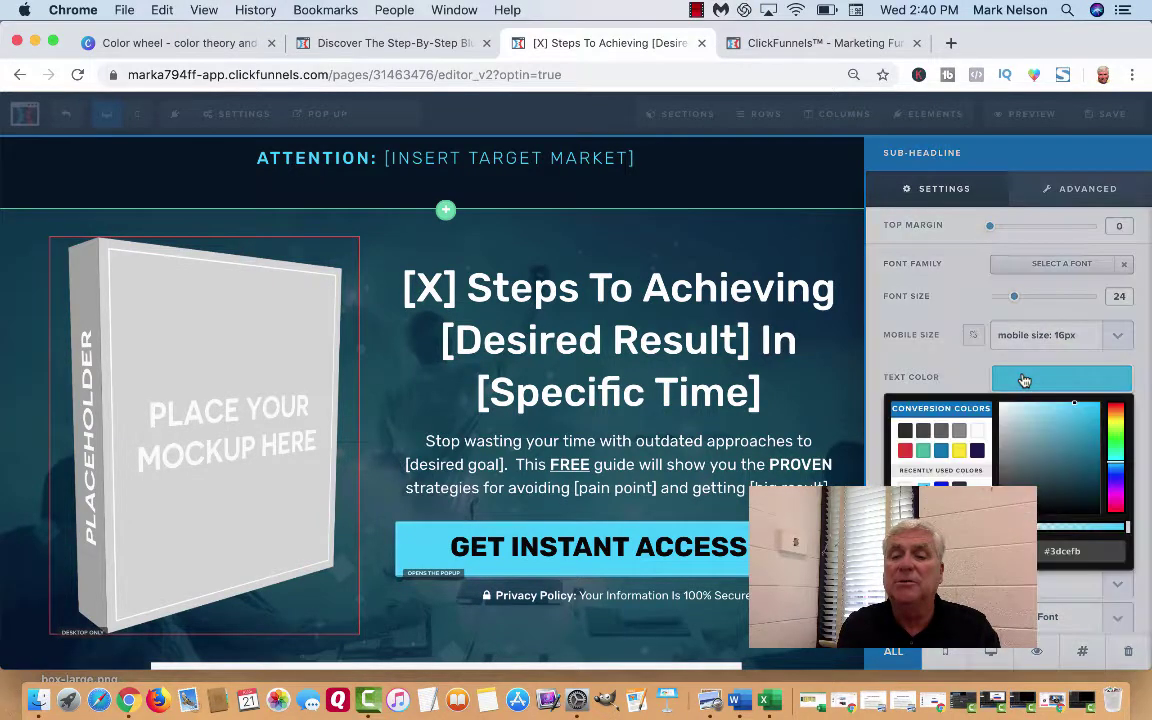
{"action": "left_click", "coordinate": [1089, 546]}
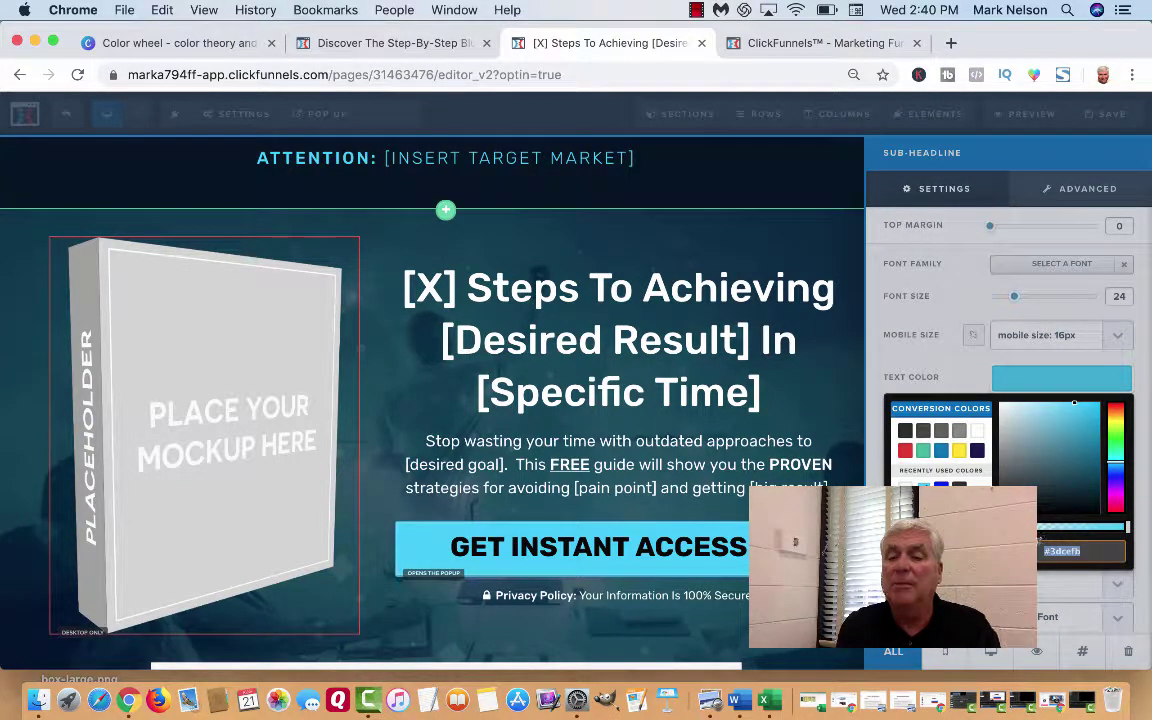
{"action": "key", "text": "super+v"}
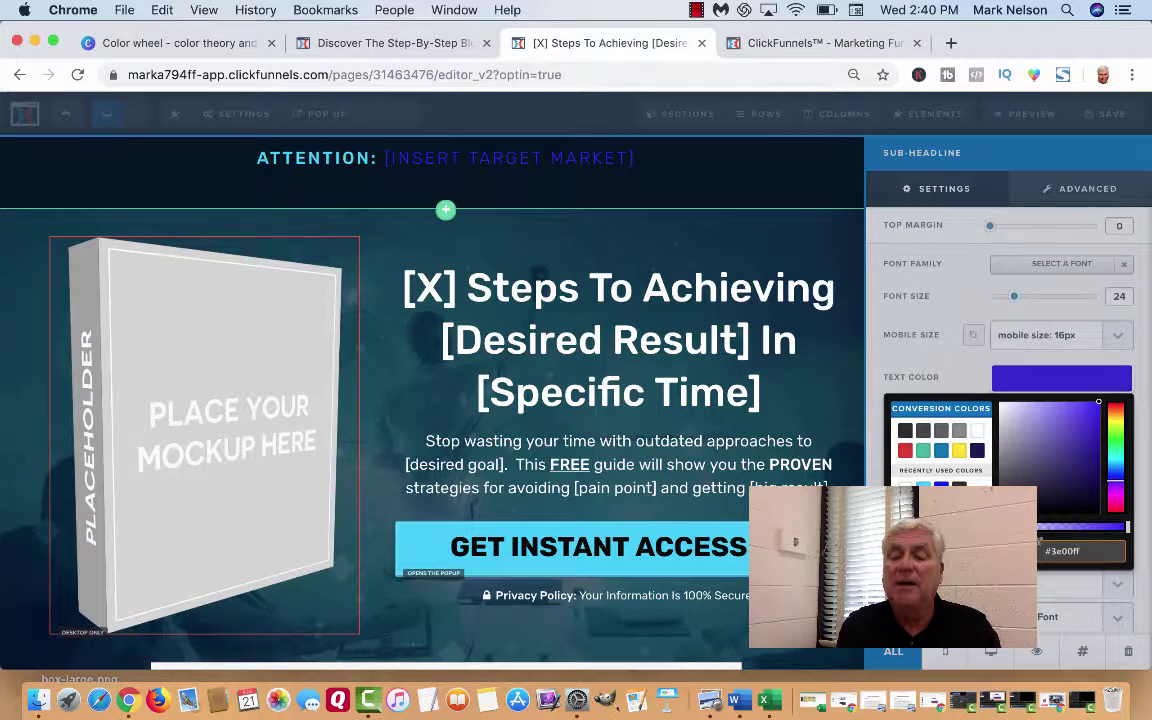
{"action": "left_click", "coordinate": [392, 345]}
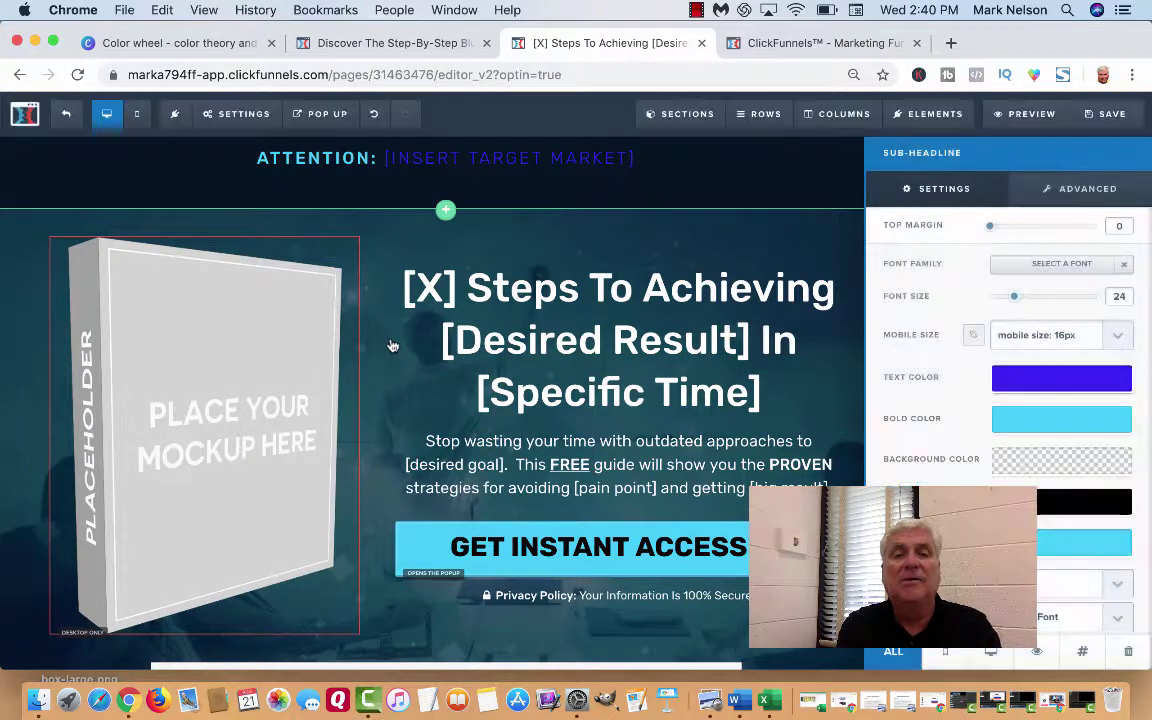
{"action": "left_click", "coordinate": [392, 345]}
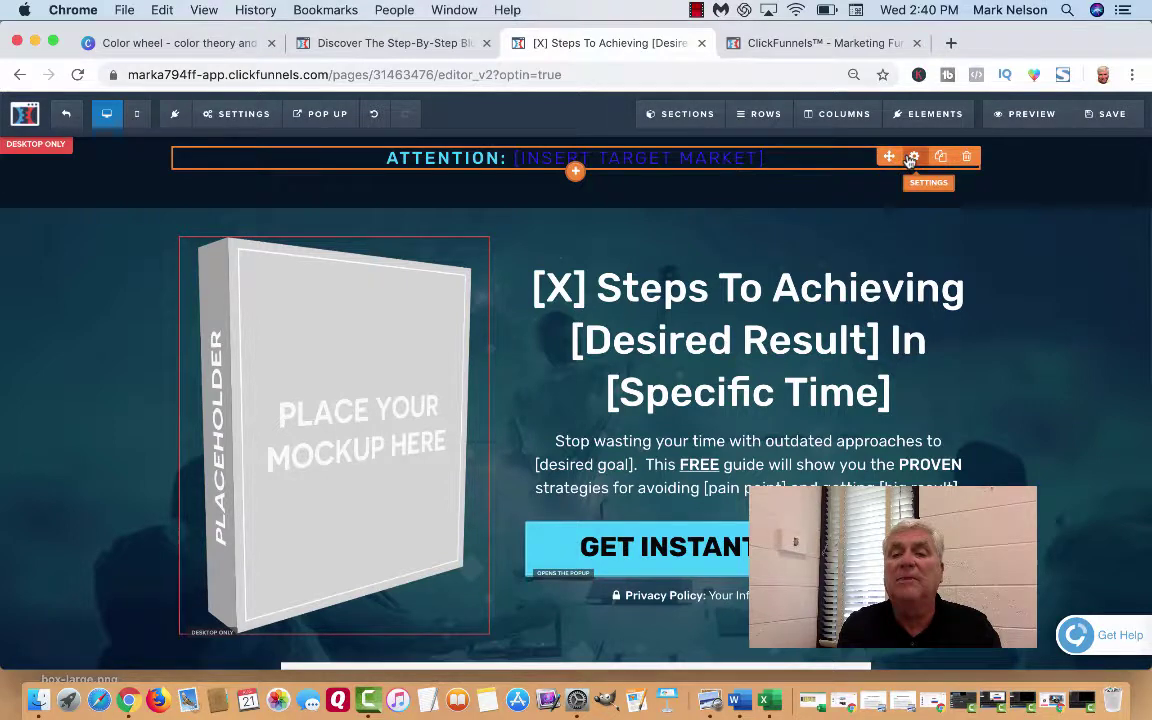
Step: Set the ATTENTION sub-headline's bold color to #3e00ff and save the page
{"action": "left_click", "coordinate": [907, 159]}
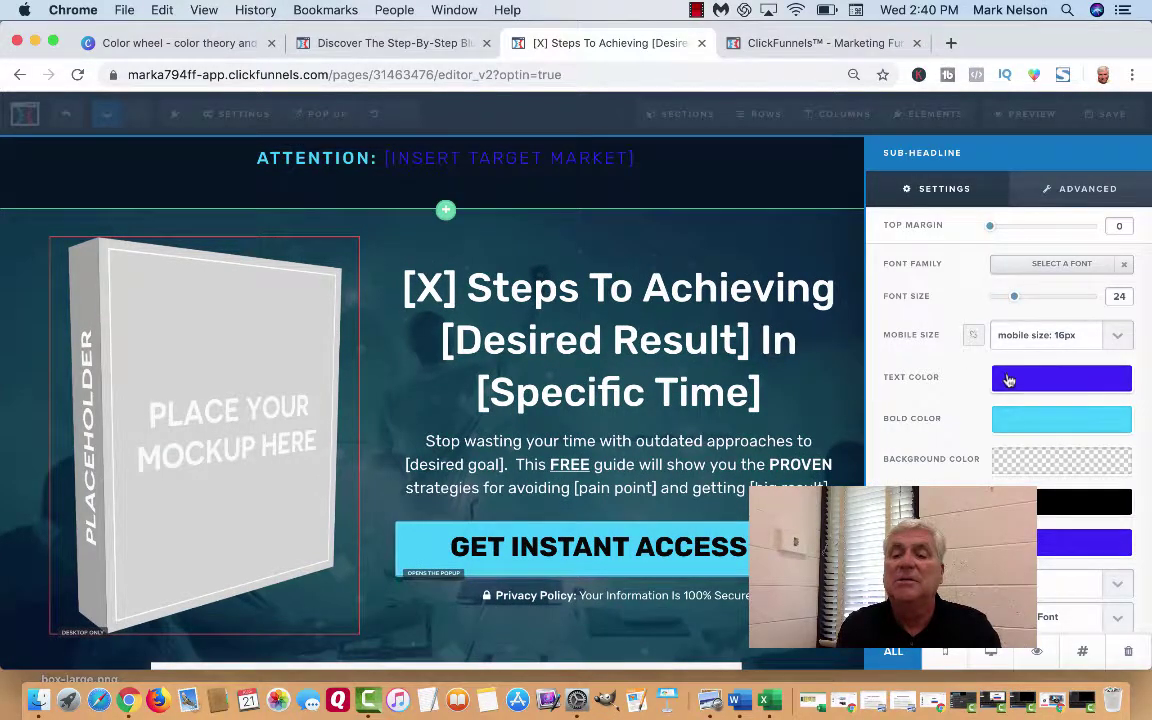
{"action": "left_click", "coordinate": [1026, 419]}
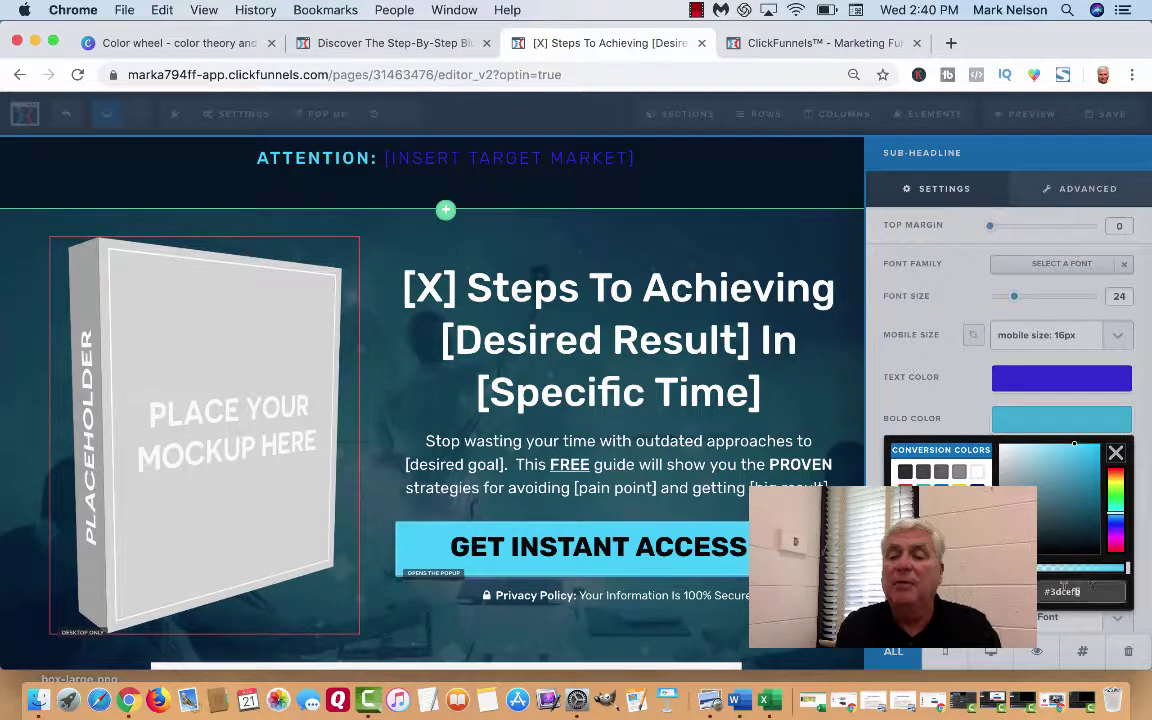
{"action": "triple_click", "coordinate": [1098, 588]}
{"action": "key", "text": "cmd+v"}
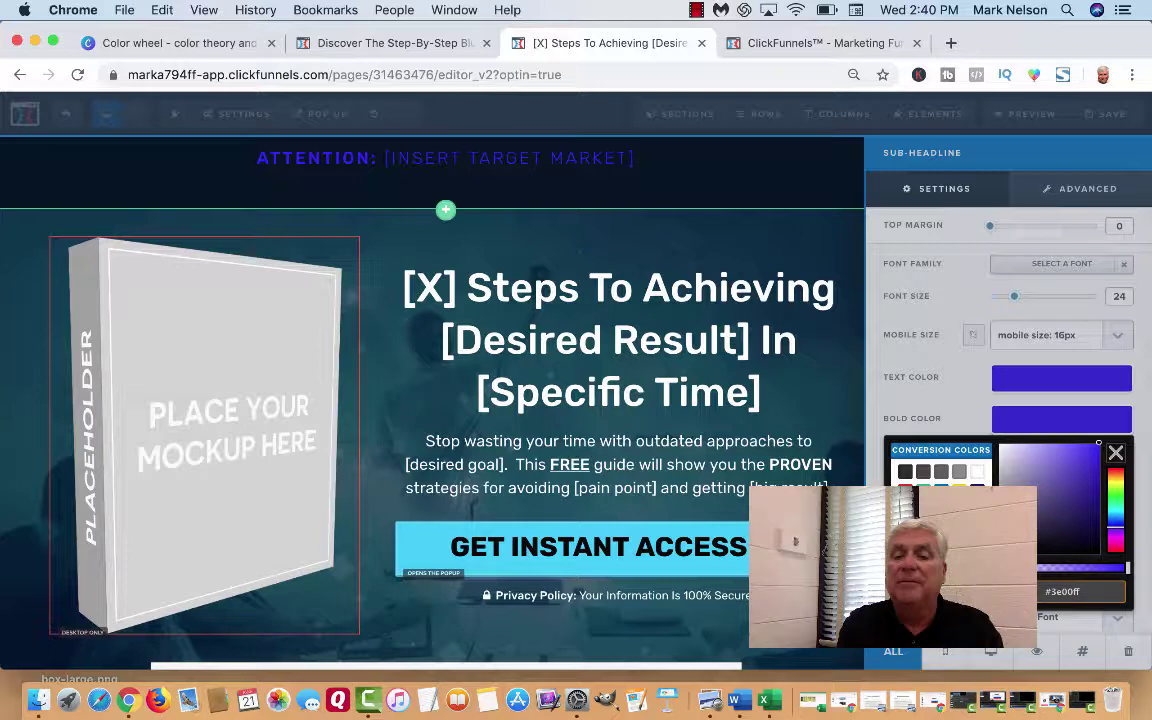
{"action": "left_click", "coordinate": [873, 462]}
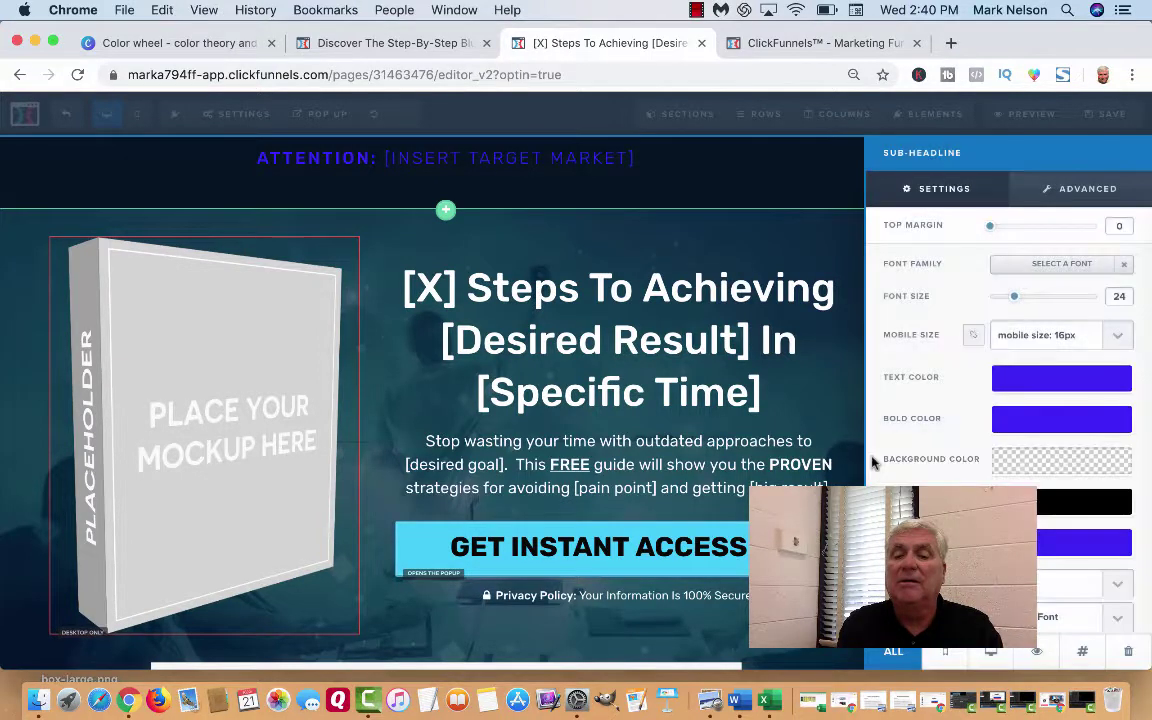
{"action": "scroll", "coordinate": [1008, 400], "scroll_direction": "down", "scroll_amount": 2}
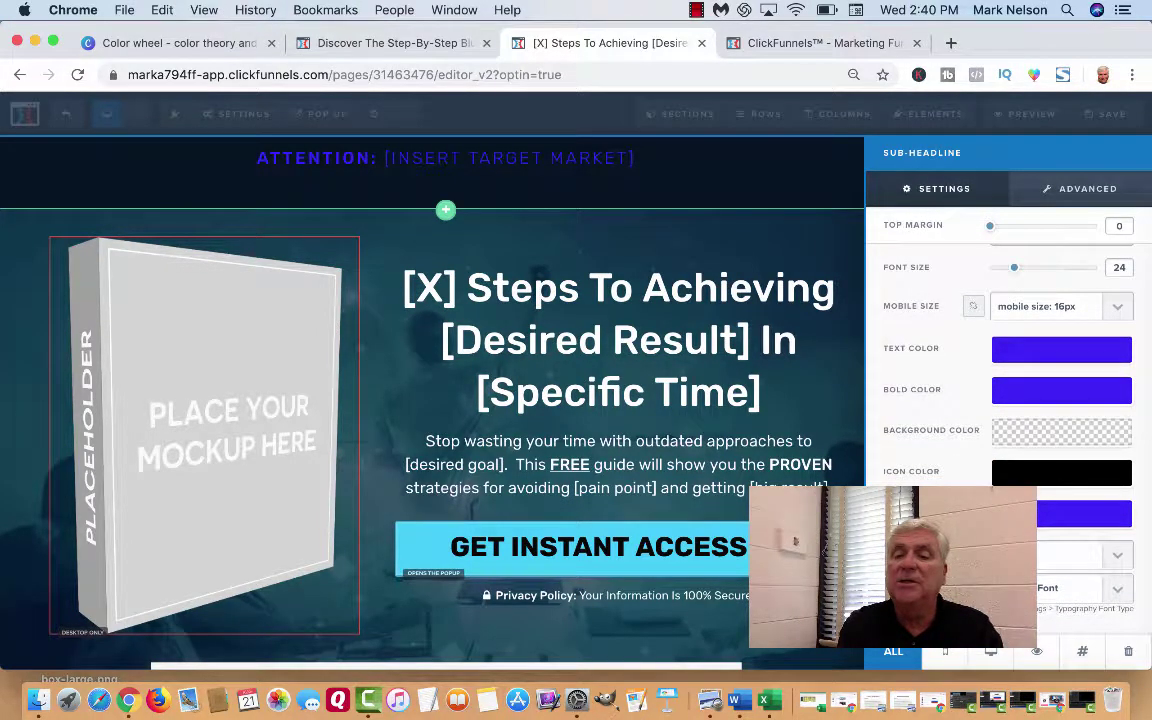
{"action": "left_click", "coordinate": [825, 403]}
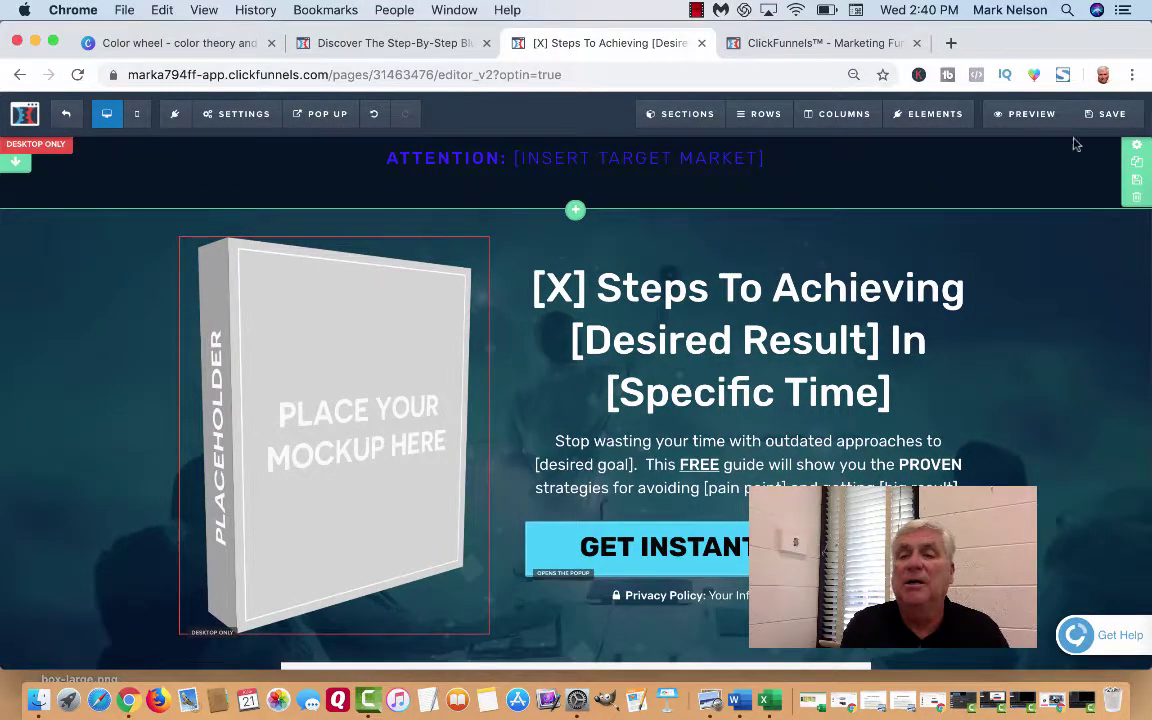
{"action": "left_click", "coordinate": [1110, 115]}
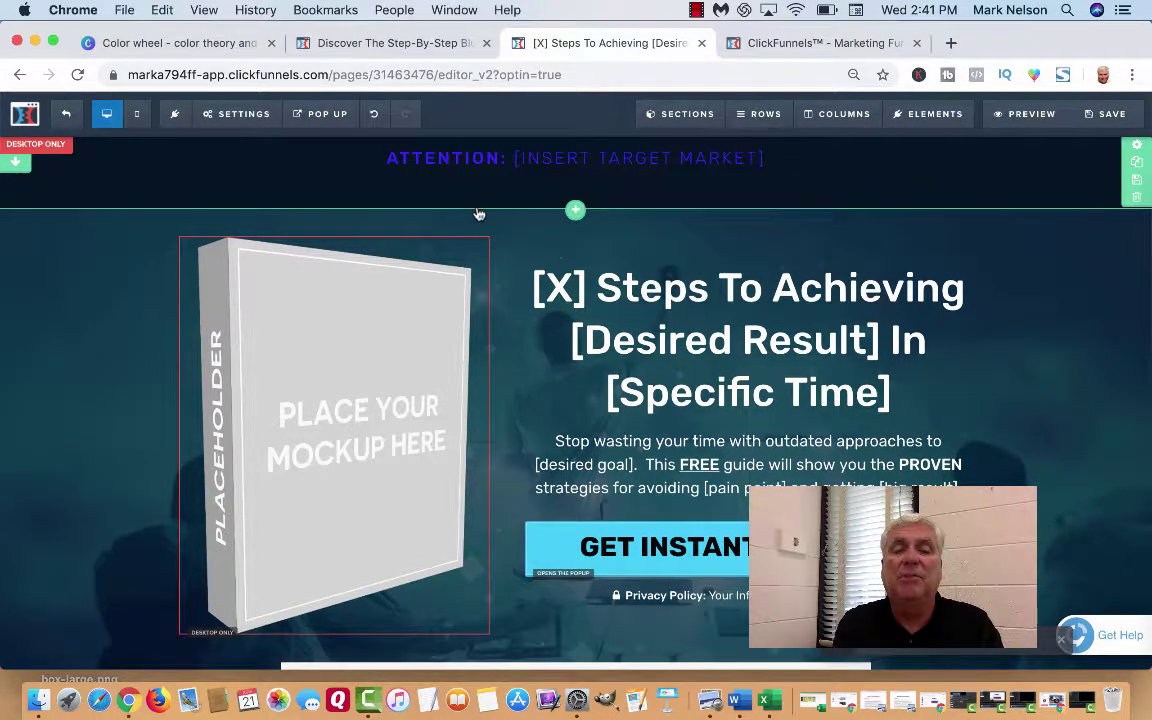
Step: Set the GET INSTANT ACCESS button's background color to #3e00ff
{"action": "scroll", "coordinate": [476, 215], "scroll_direction": "down", "scroll_amount": 1}
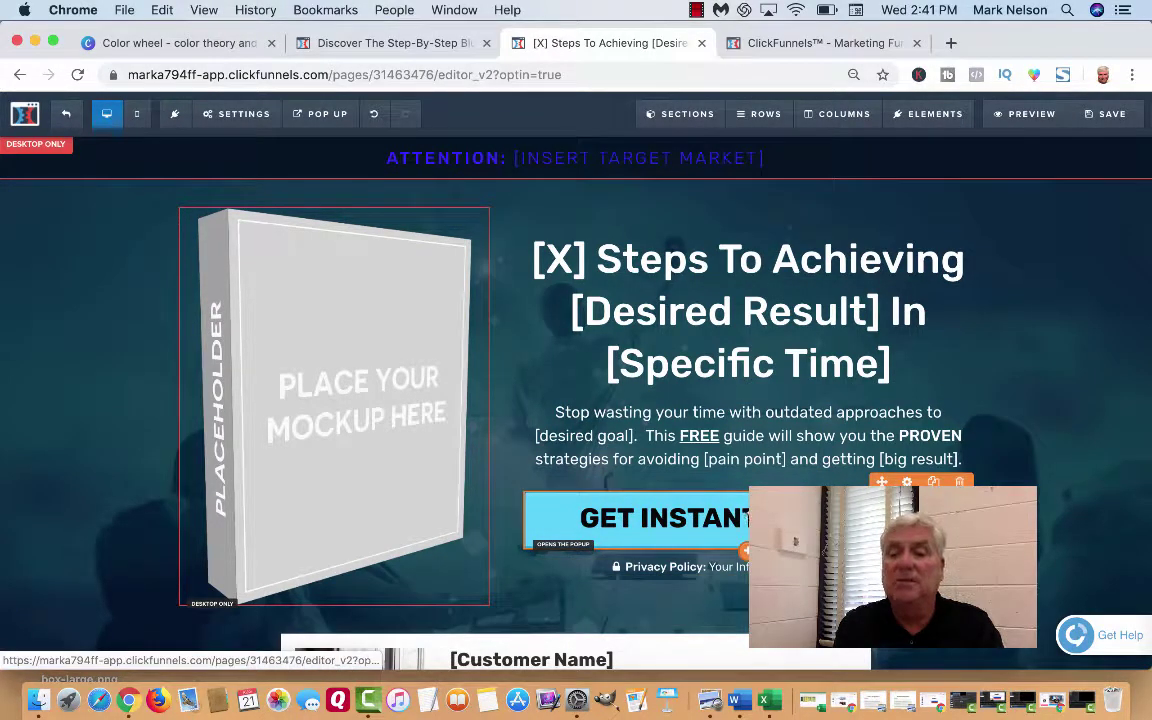
{"action": "left_click", "coordinate": [640, 518]}
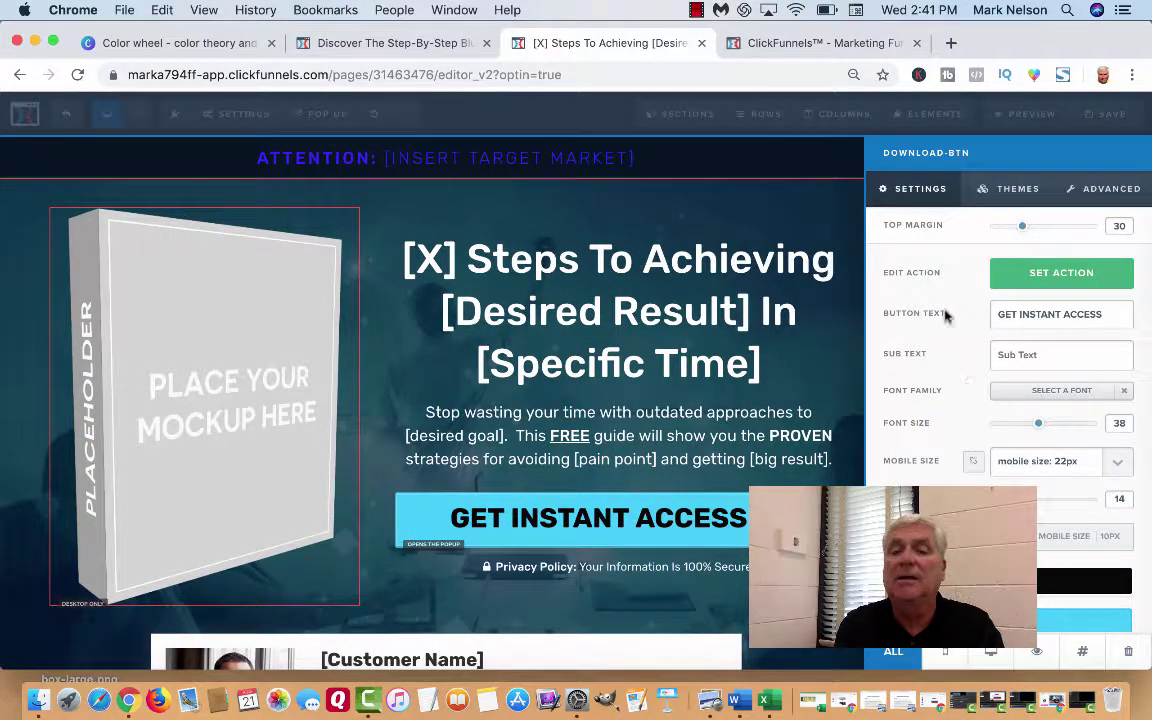
{"action": "left_click", "coordinate": [839, 217]}
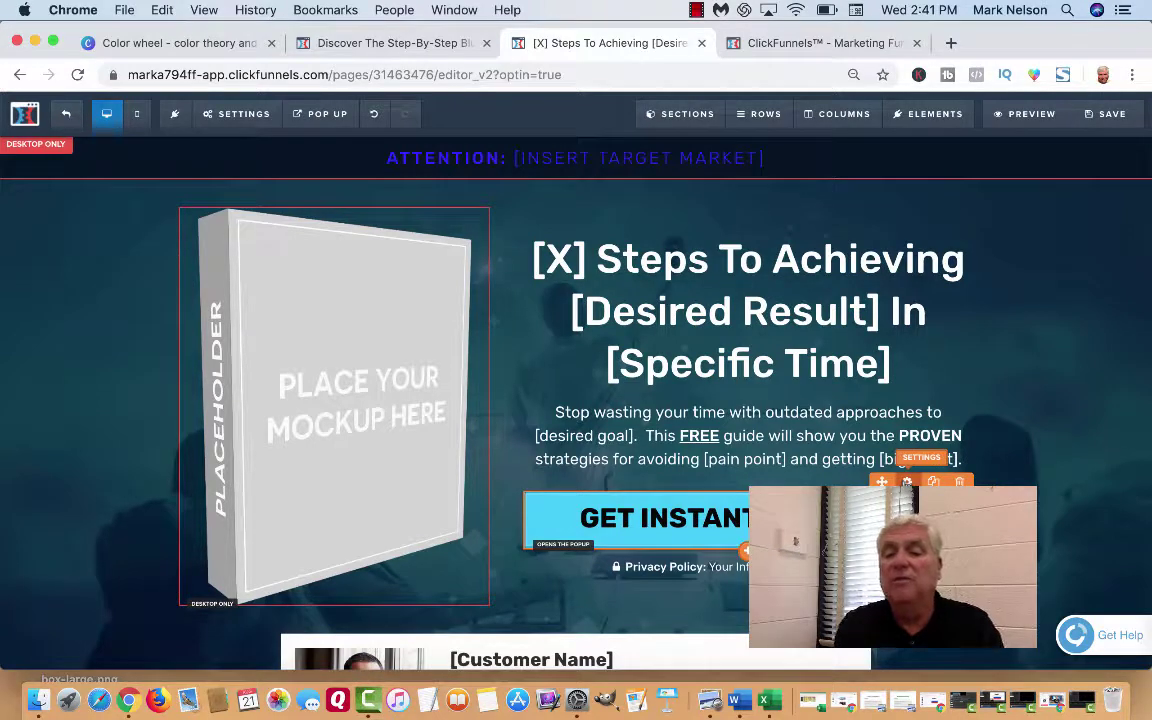
{"action": "left_click", "coordinate": [907, 481]}
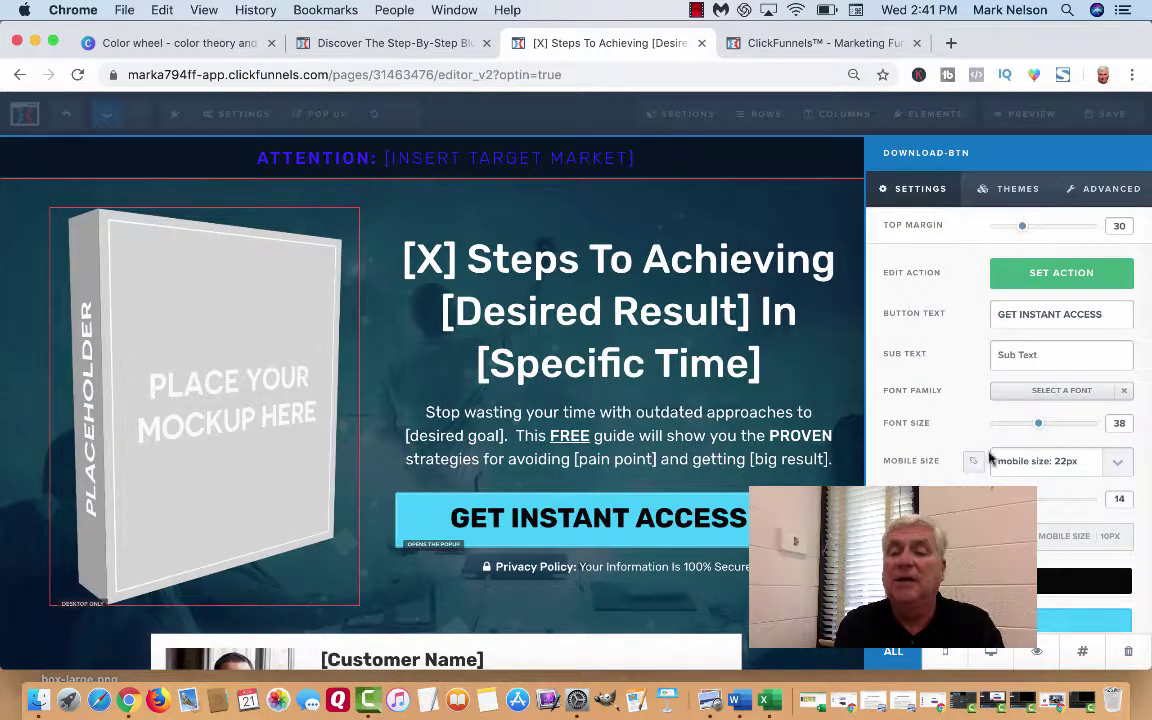
{"action": "left_click", "coordinate": [1085, 620]}
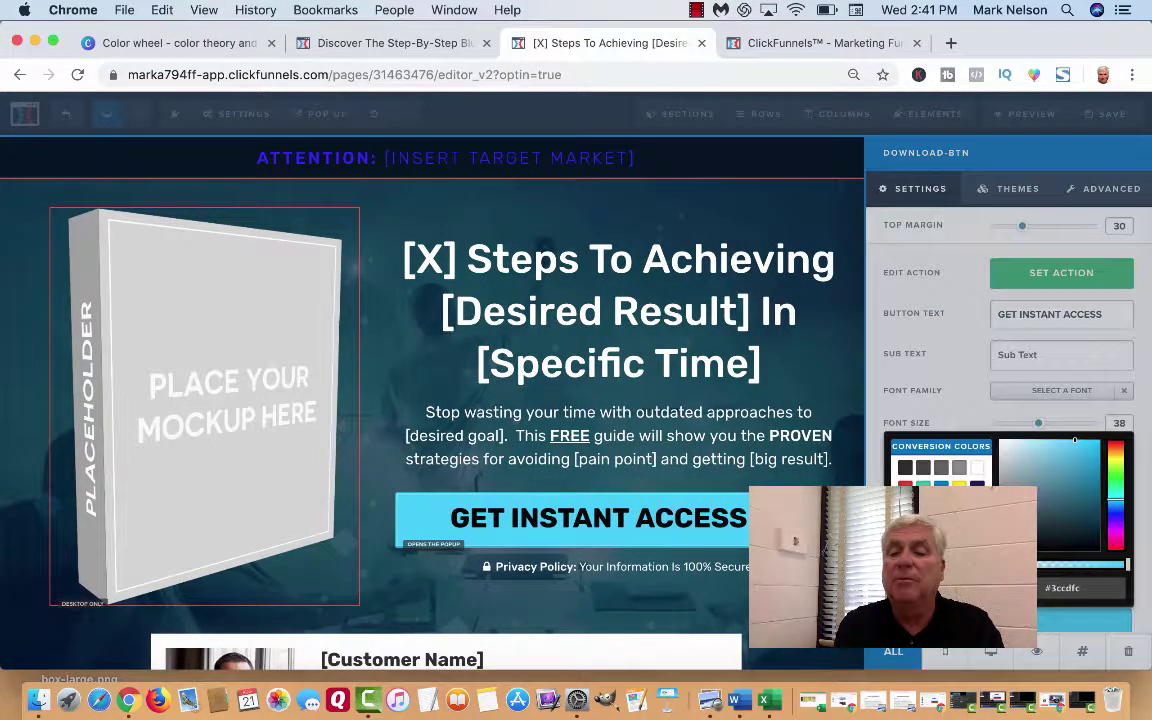
{"action": "left_click", "coordinate": [1085, 587]}
{"action": "type", "text": "#3e00ff"}
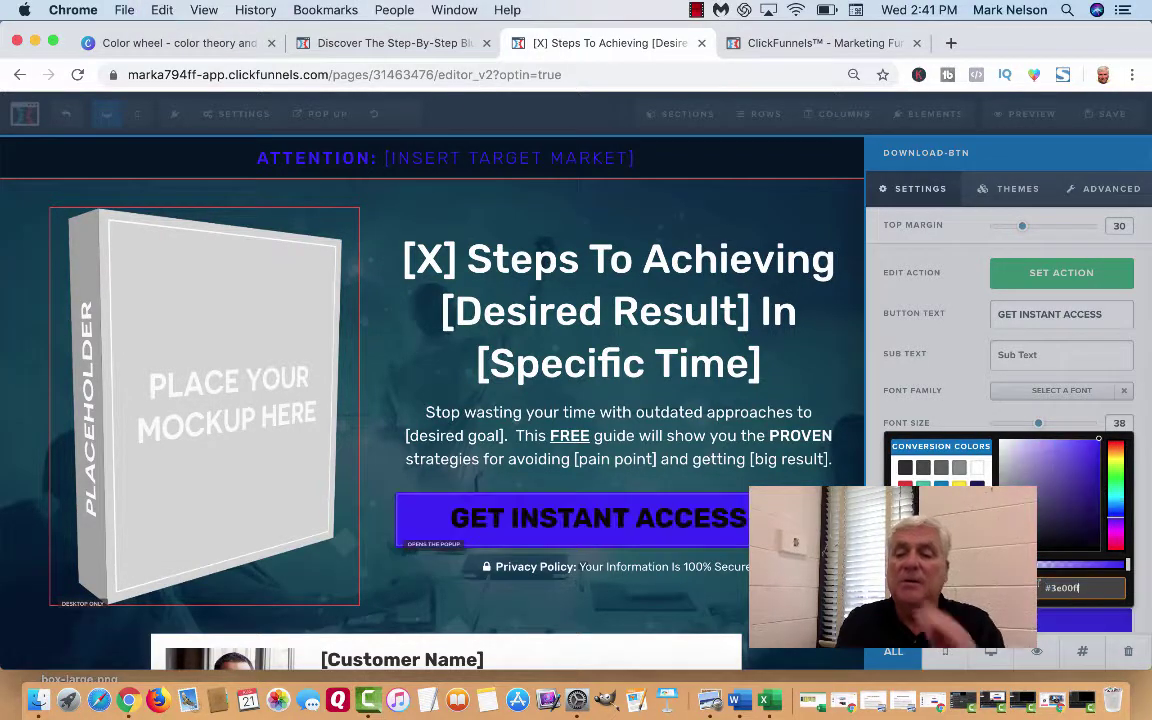
{"action": "left_click", "coordinate": [823, 334]}
Step: Set the [Benefit #3] sub-headline's text color to #3e00ff in the "In This FREE Resource" section
{"action": "scroll", "coordinate": [825, 414], "scroll_direction": "down", "scroll_amount": 3}
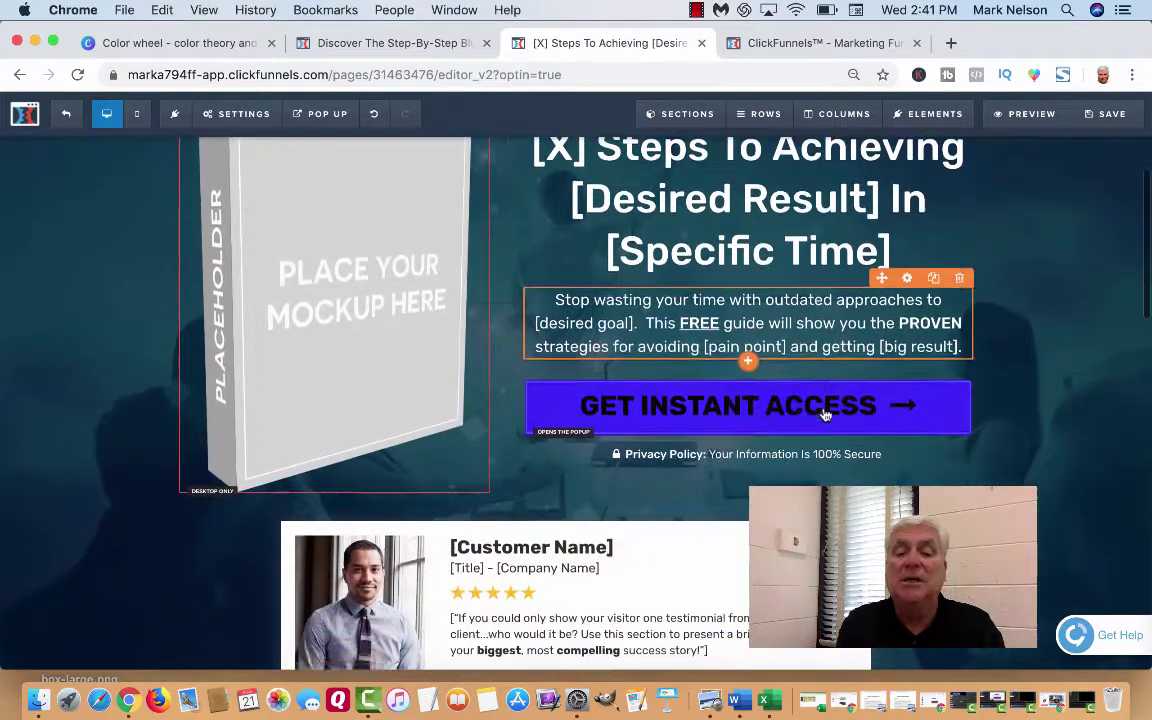
{"action": "scroll", "coordinate": [880, 435], "scroll_direction": "down", "scroll_amount": 3}
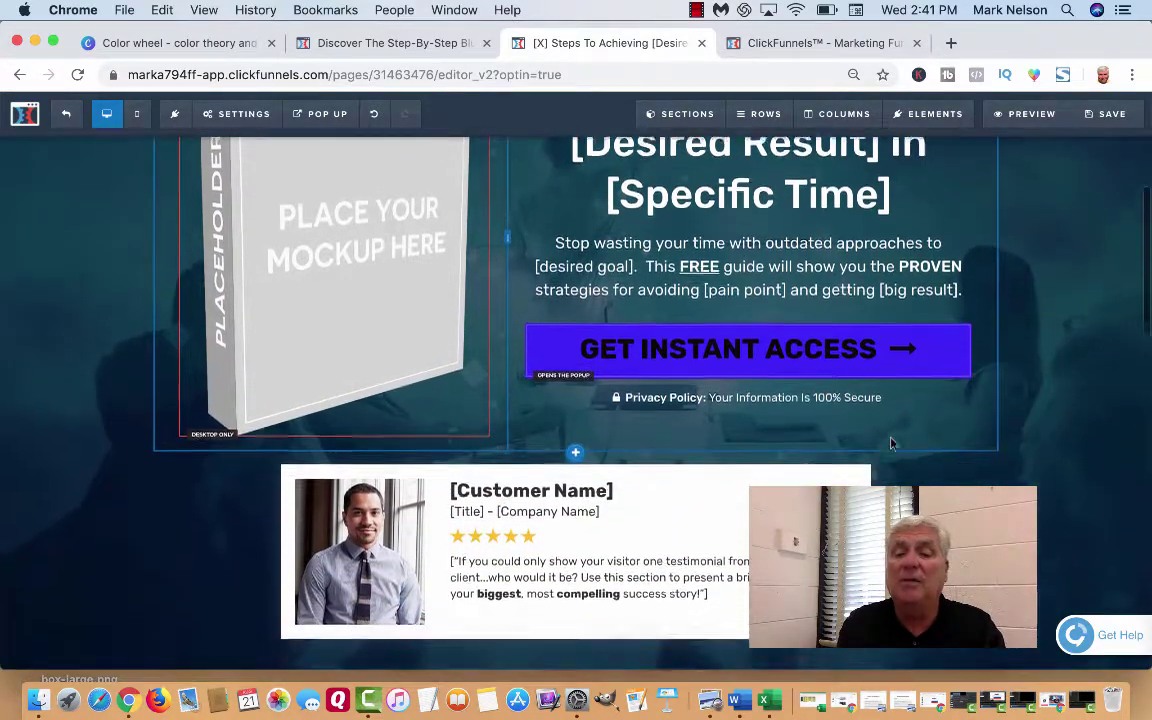
{"action": "scroll", "coordinate": [893, 444], "scroll_direction": "down", "scroll_amount": 4}
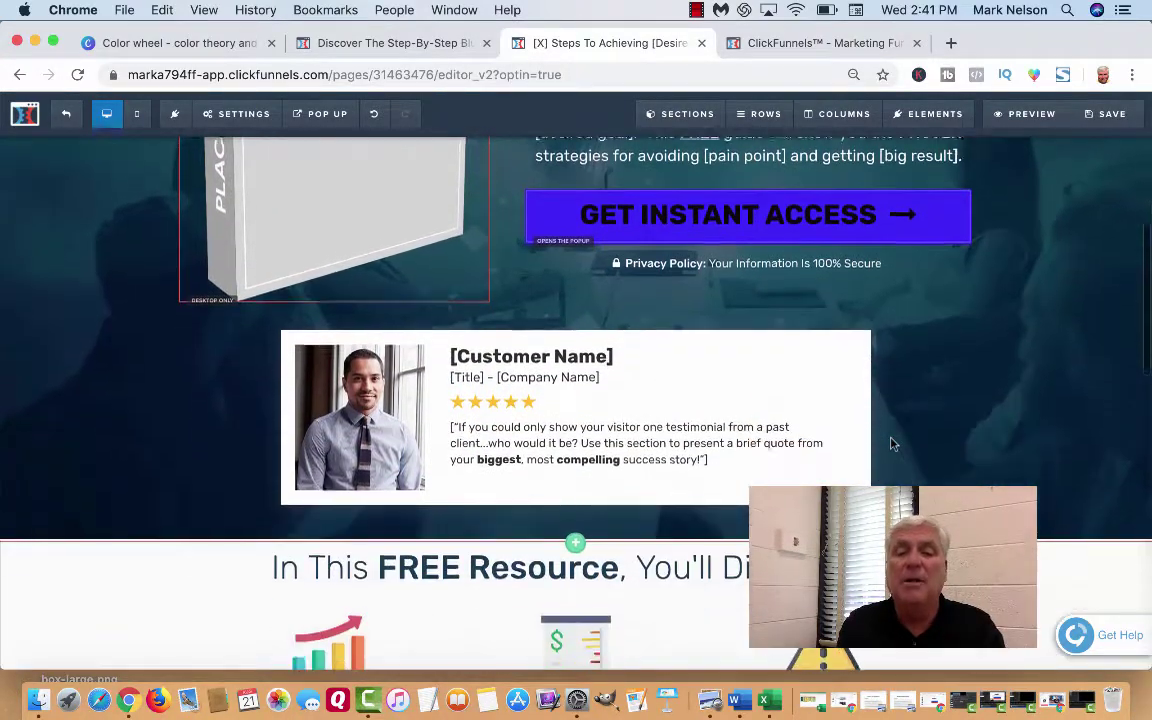
{"action": "scroll", "coordinate": [893, 444], "scroll_direction": "down", "scroll_amount": 2}
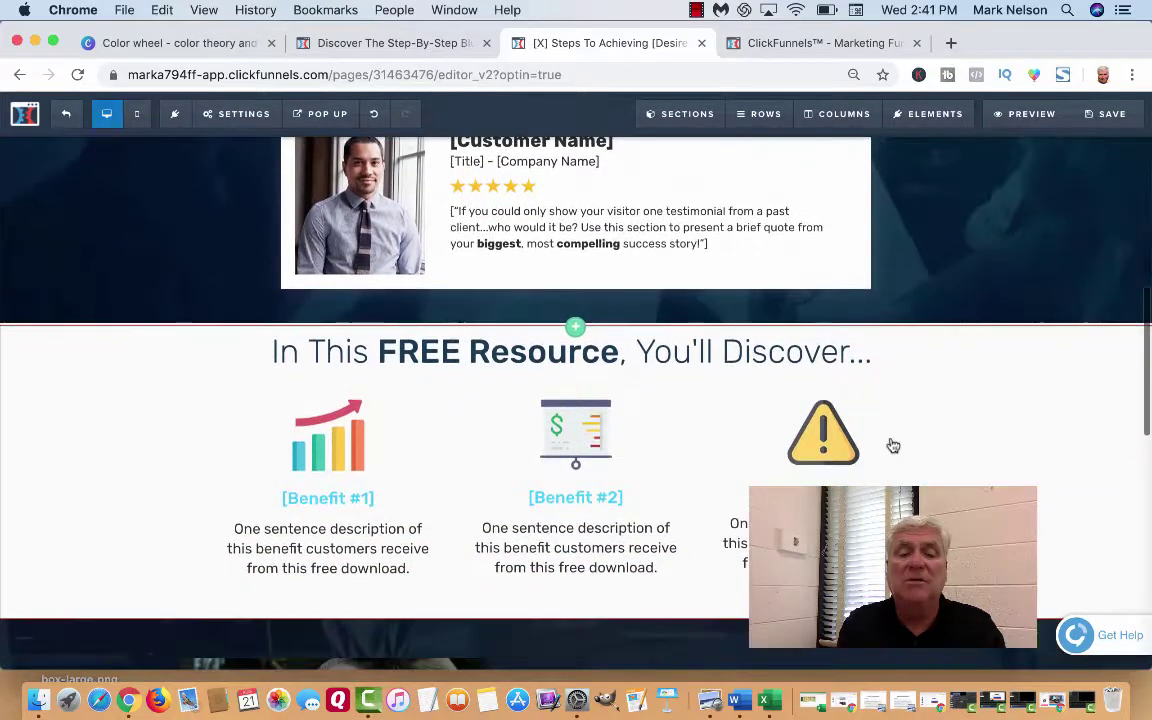
{"action": "left_click", "coordinate": [380, 476]}
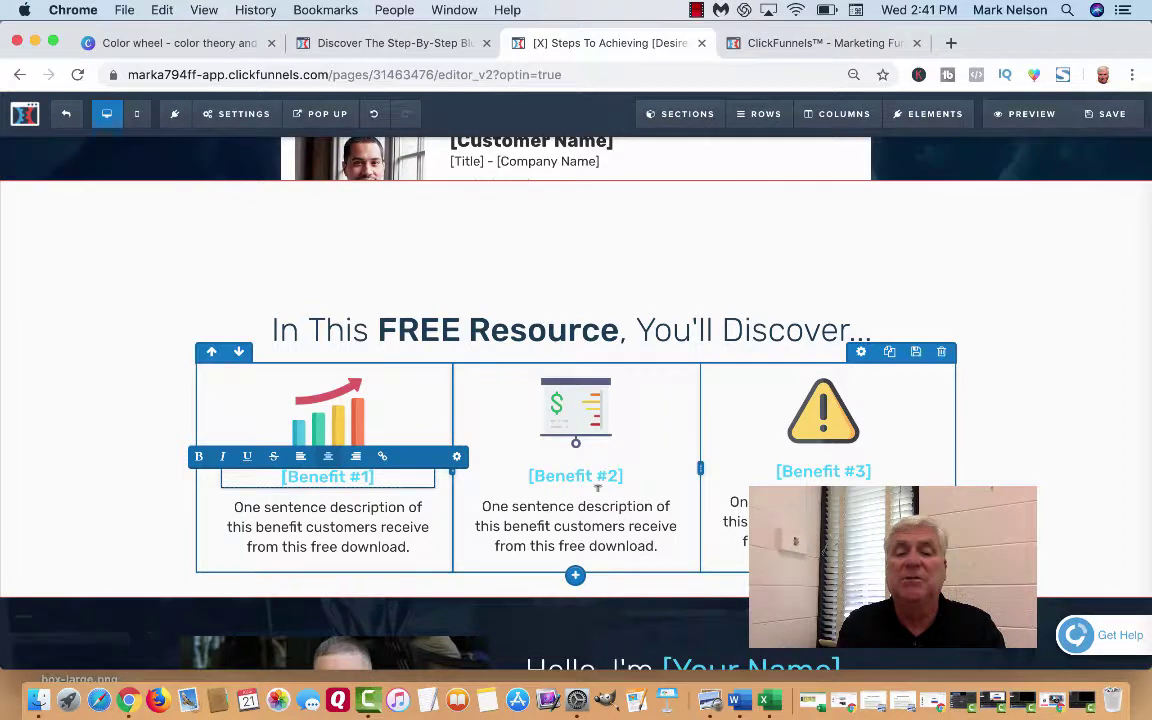
{"action": "left_click", "coordinate": [826, 467]}
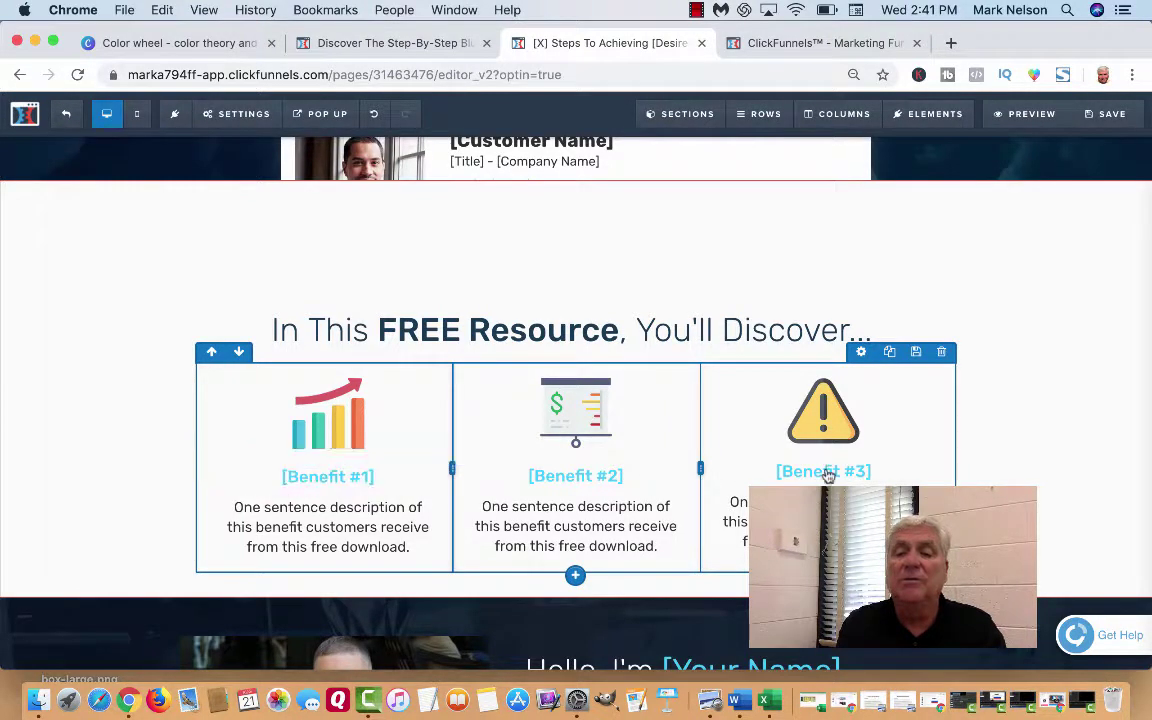
{"action": "mouse_move", "coordinate": [826, 468]}
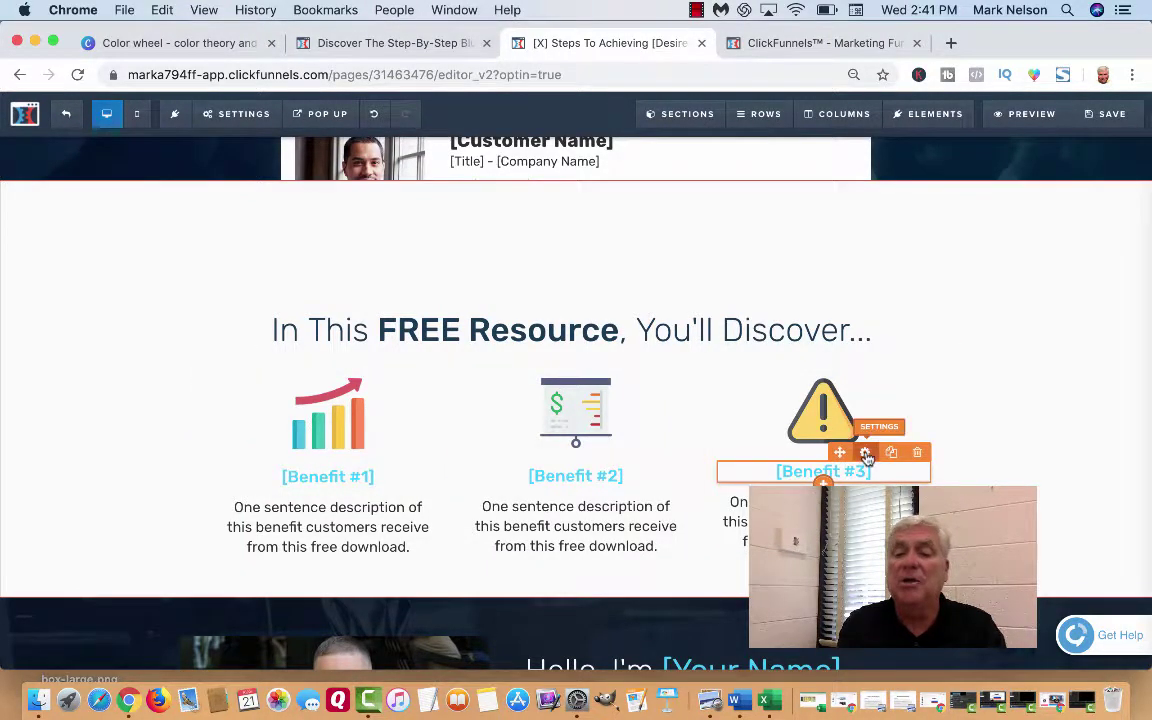
{"action": "left_click", "coordinate": [866, 454]}
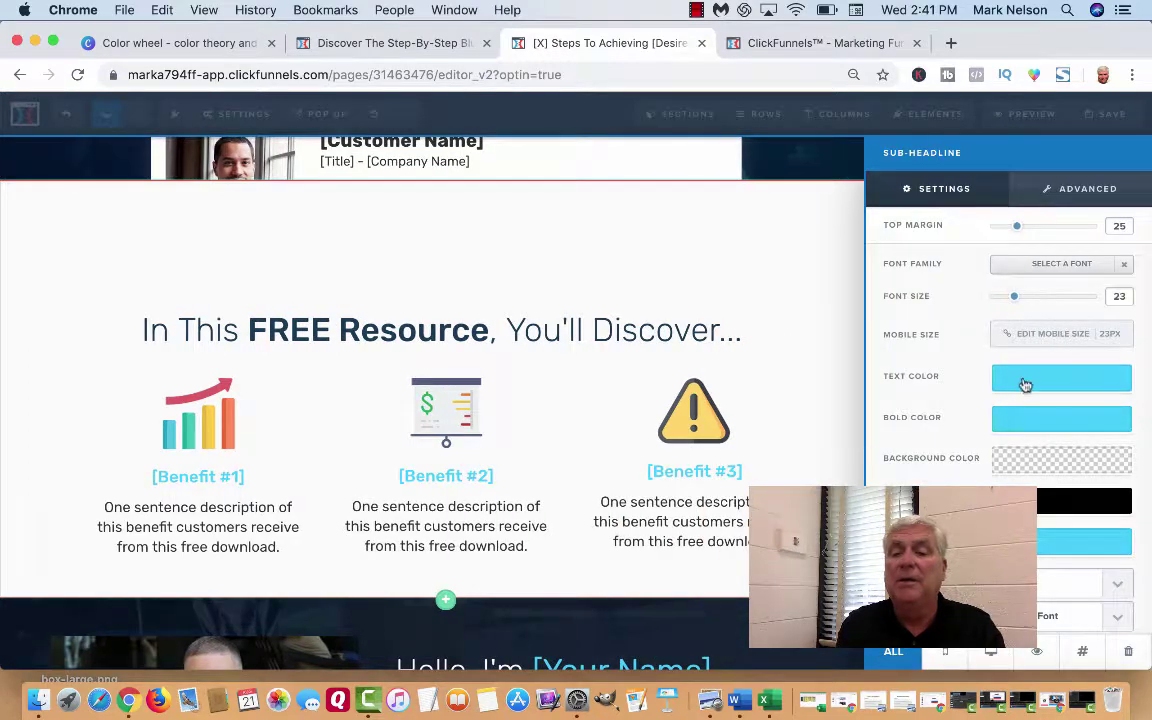
{"action": "left_click", "coordinate": [1026, 384]}
{"action": "left_click", "coordinate": [1093, 543]}
{"action": "type", "text": "#3e00ff"}
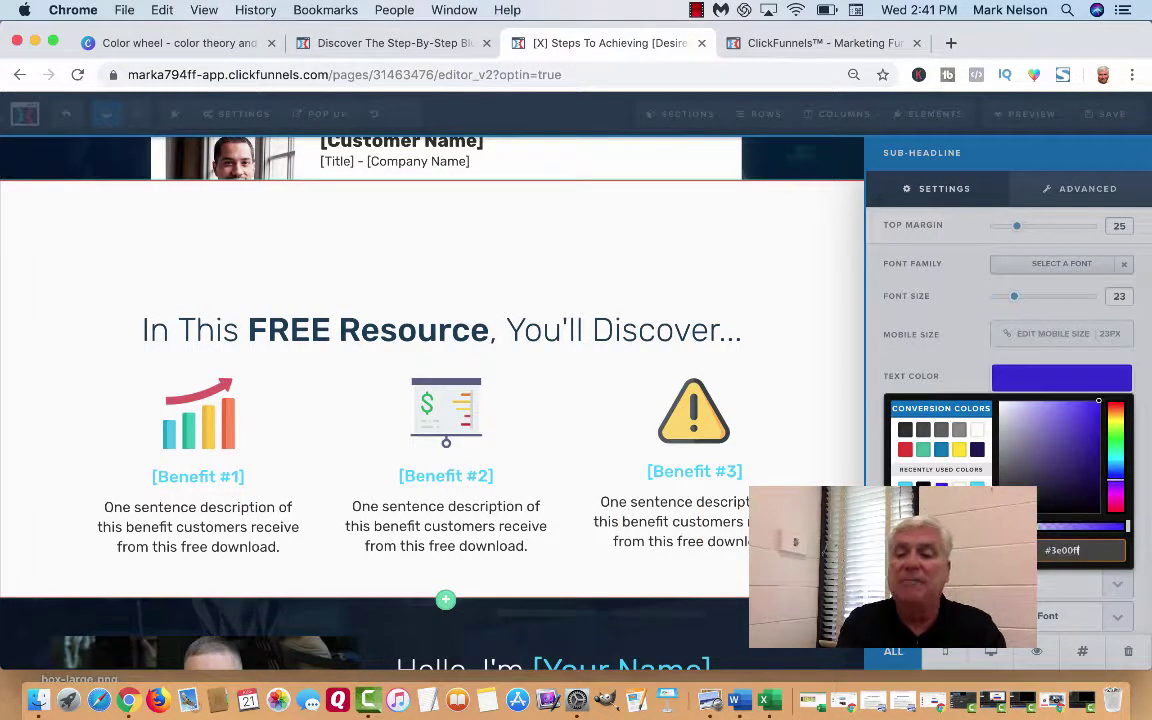
{"action": "left_click", "coordinate": [792, 306]}
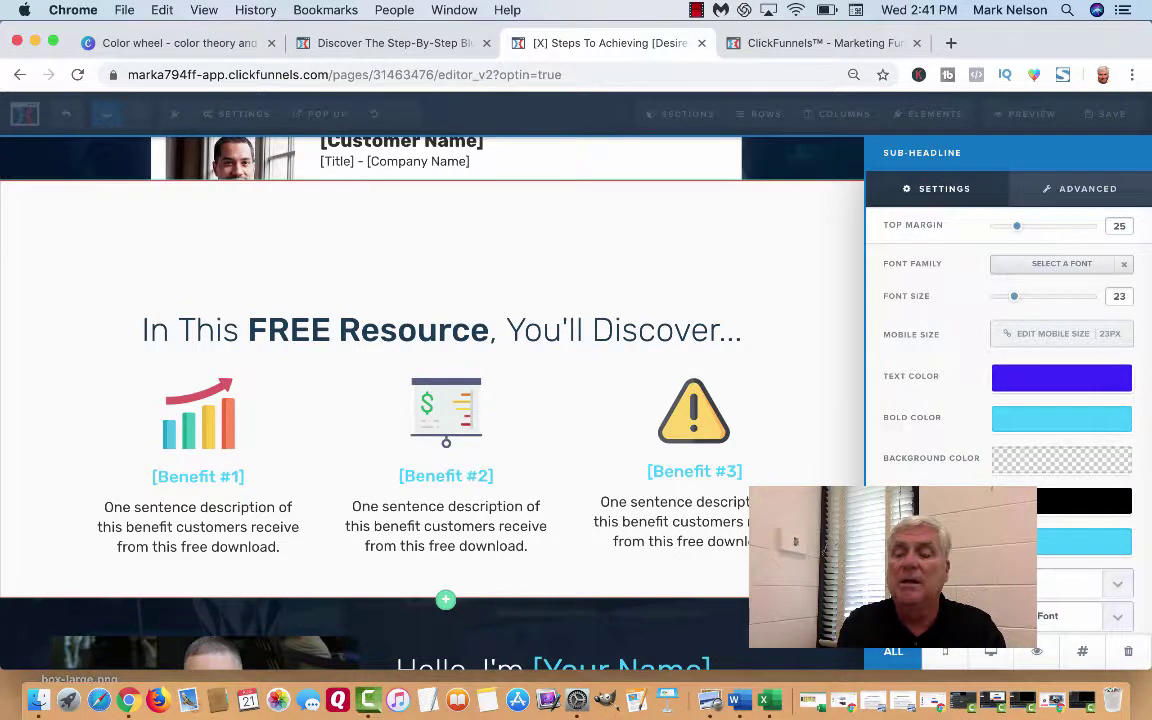
Step: Set the [Benefit #3] sub-headline's bold color to #3e00ff
{"action": "left_click", "coordinate": [1050, 422]}
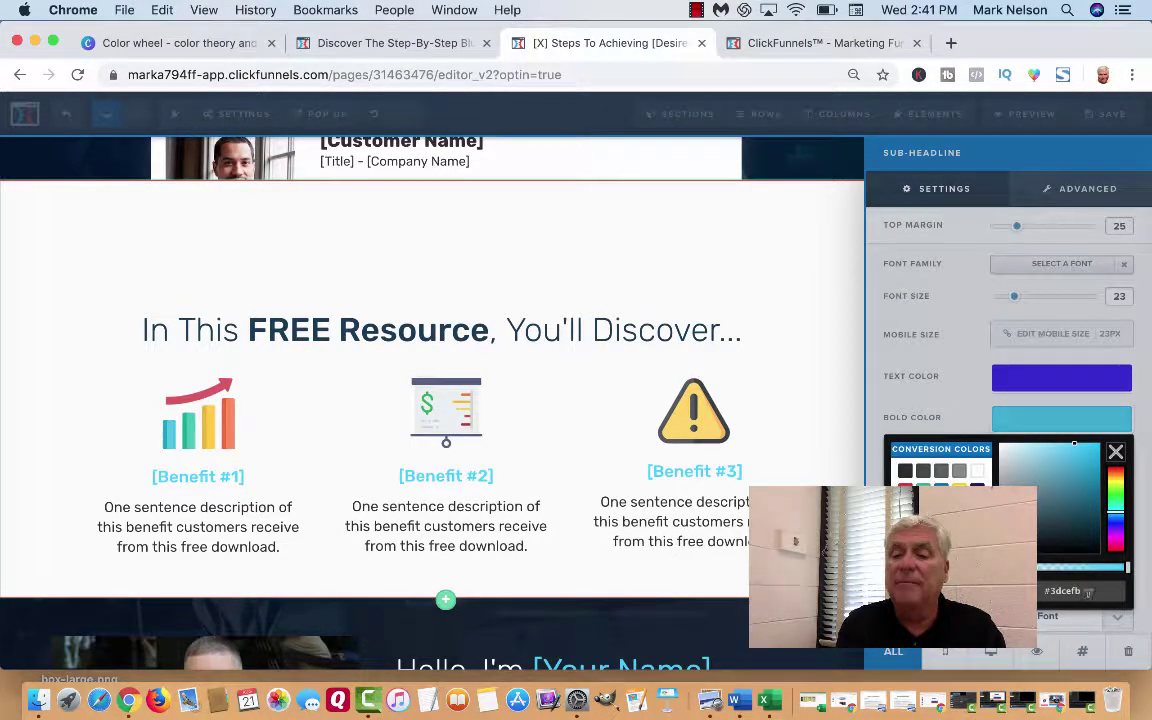
{"action": "left_click", "coordinate": [1088, 591]}
{"action": "type", "text": "#3e00ff"}
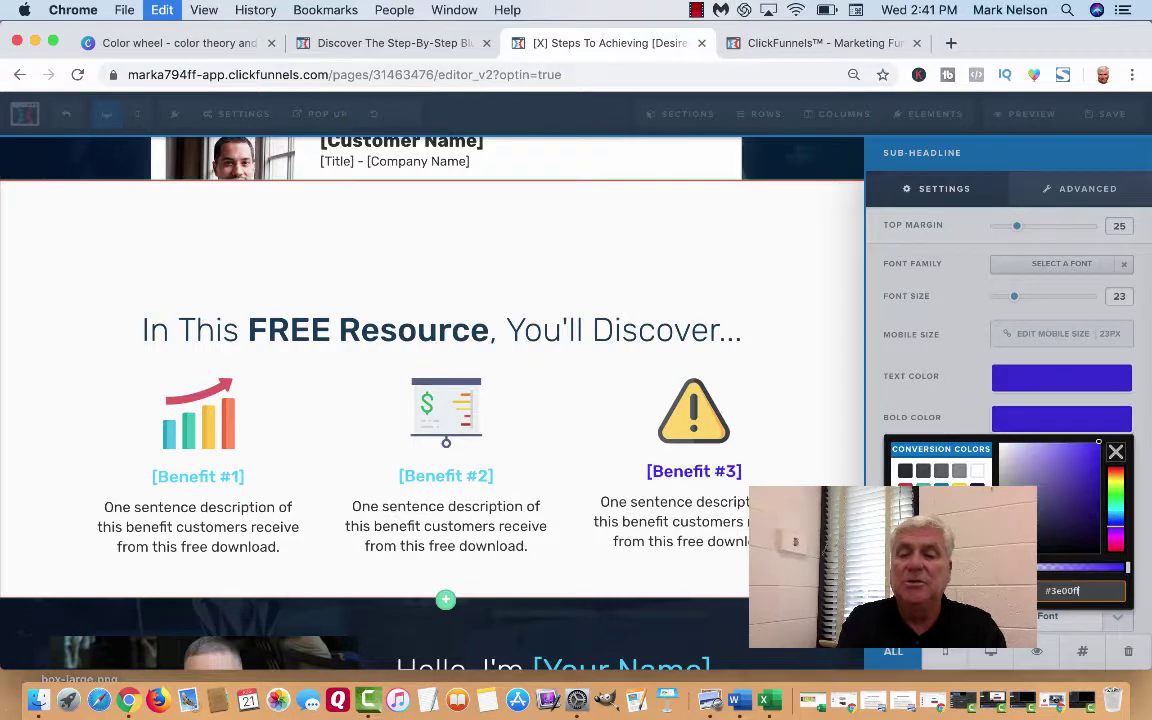
{"action": "left_click", "coordinate": [884, 395]}
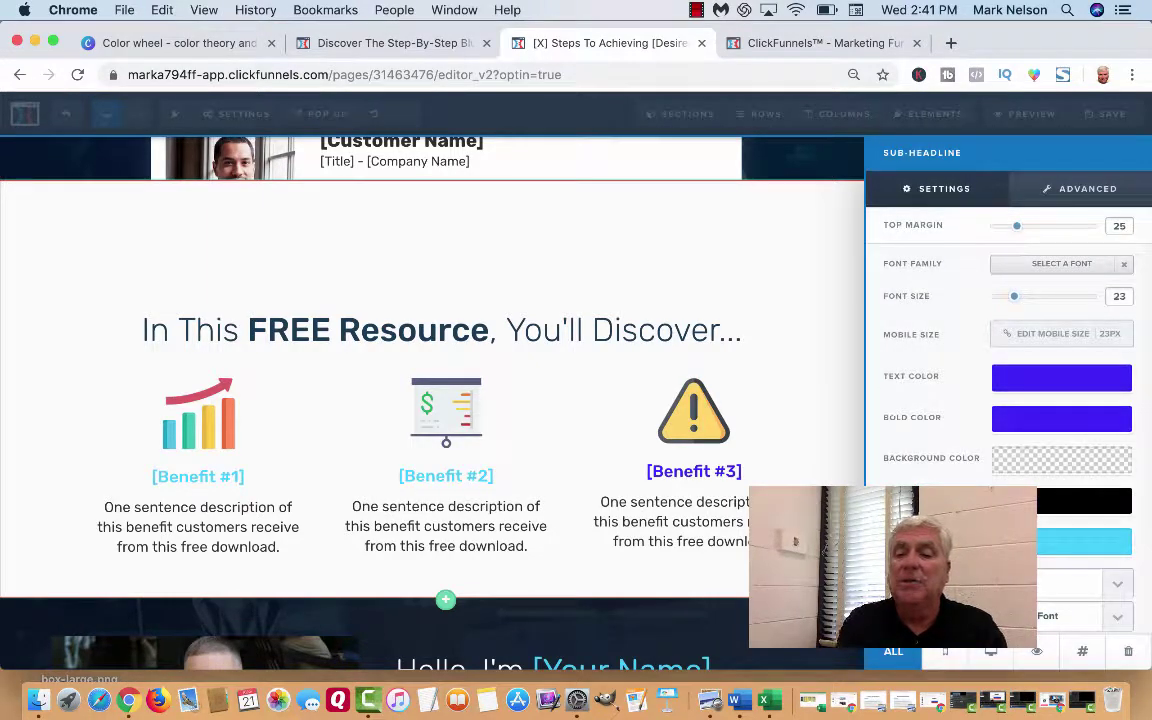
Step: Set the [Benefit #3] sub-headline's one remaining light-blue color setting to #3e00ff and close its settings
{"action": "left_click", "coordinate": [1015, 541]}
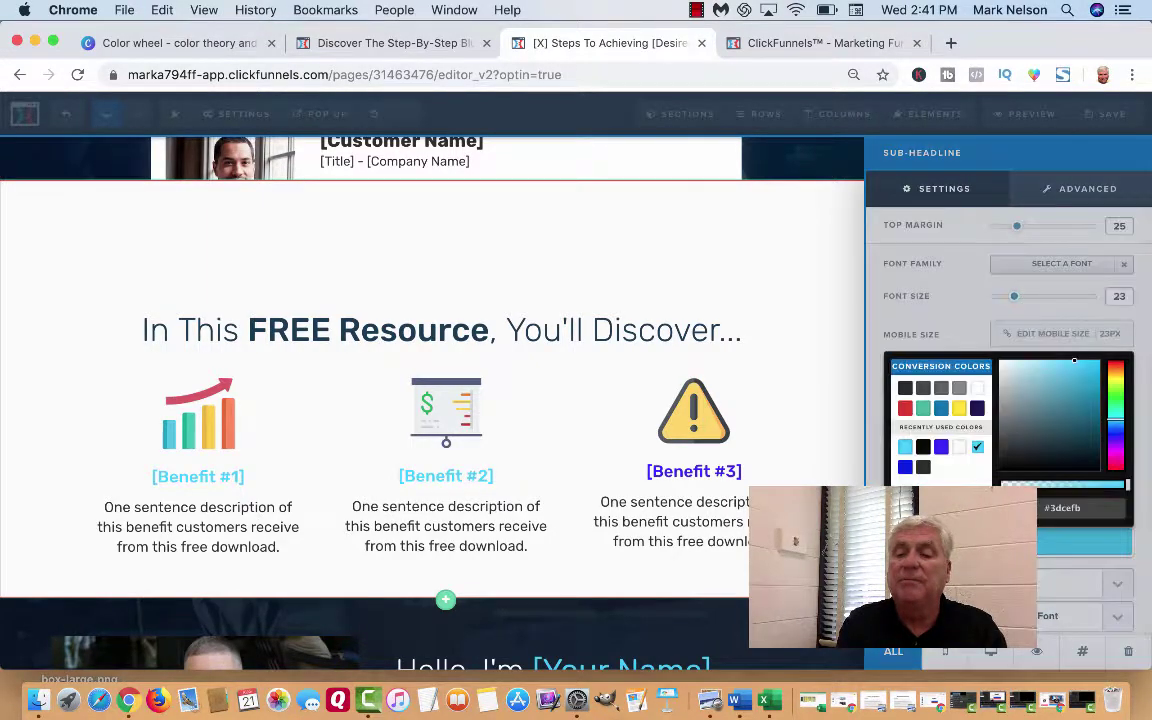
{"action": "left_click", "coordinate": [1086, 507]}
{"action": "type", "text": "#3e00ff"}
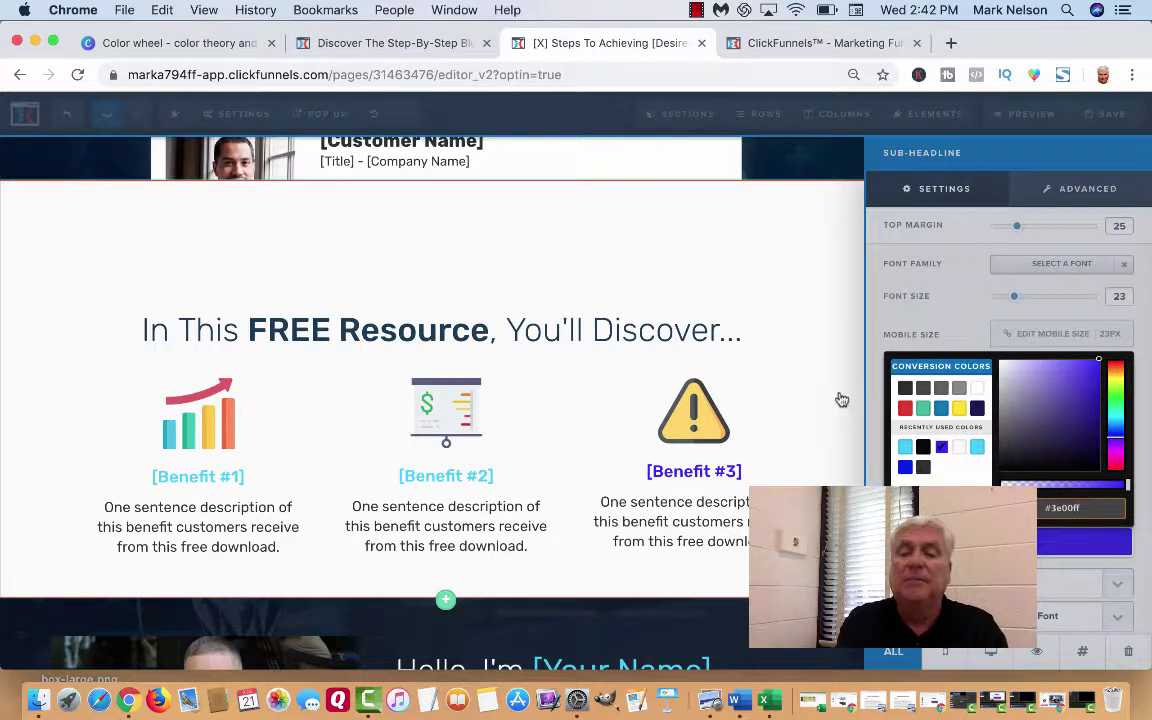
{"action": "left_click", "coordinate": [784, 399]}
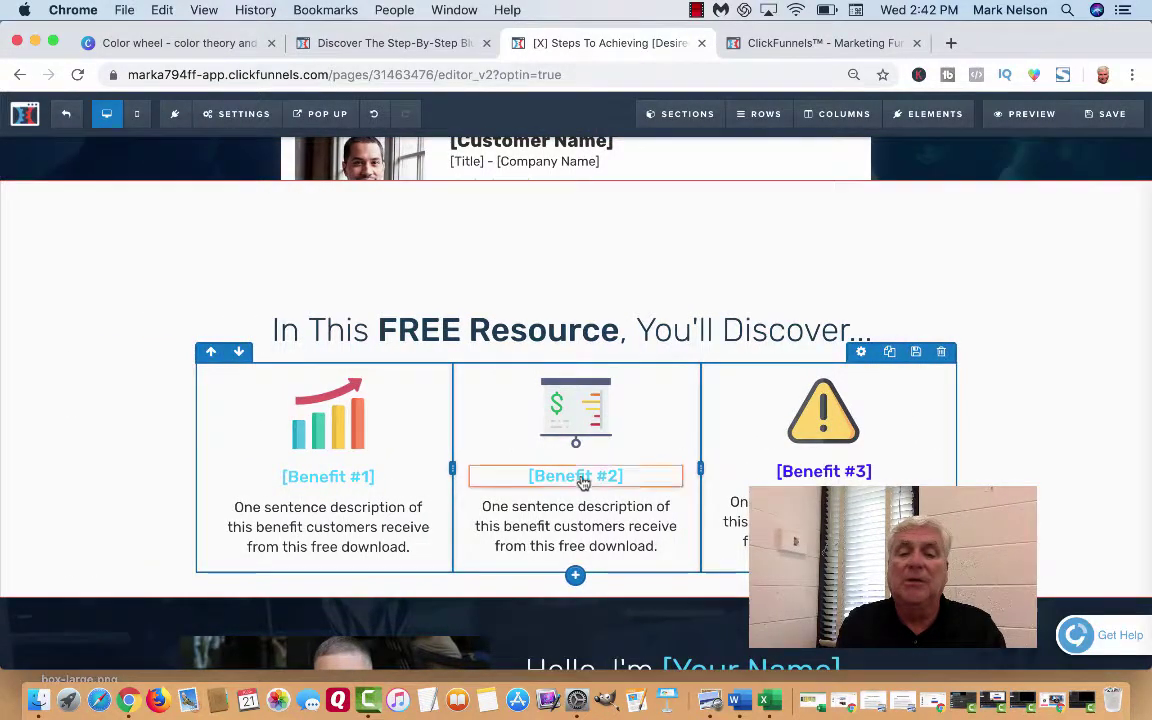
Step: Set the [Benefit #2] sub-headline's text color to #3e00ff
{"action": "mouse_move", "coordinate": [578, 484]}
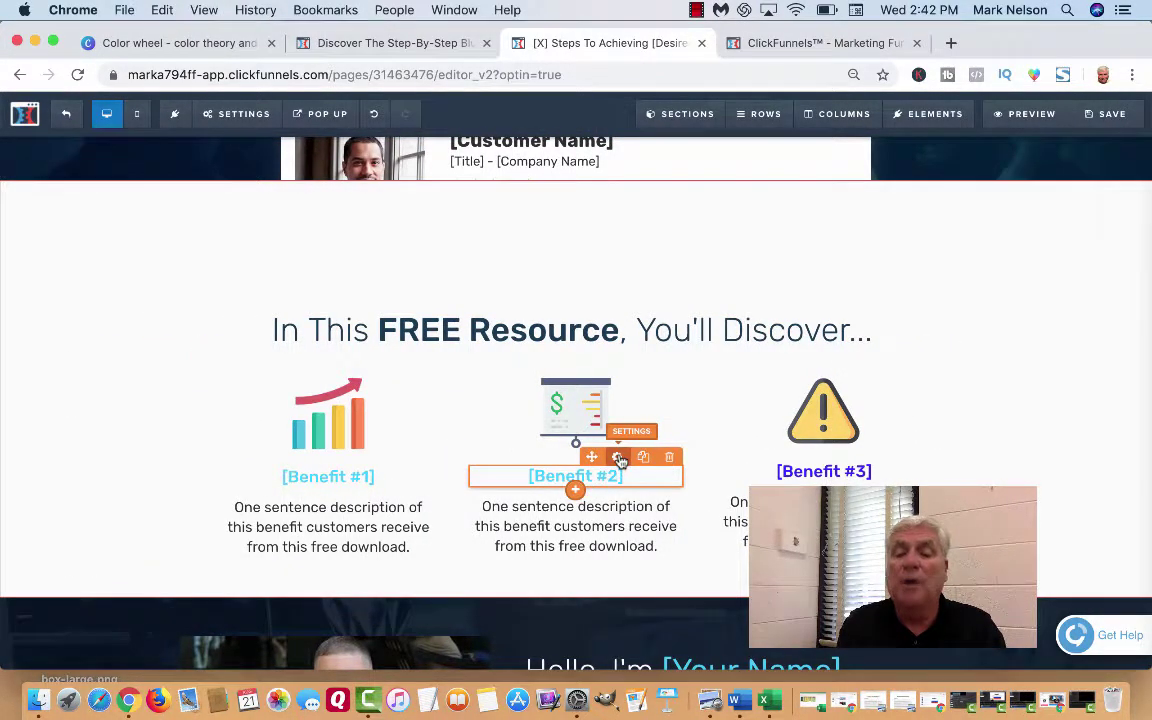
{"action": "left_click", "coordinate": [620, 458]}
{"action": "left_click", "coordinate": [1005, 388]}
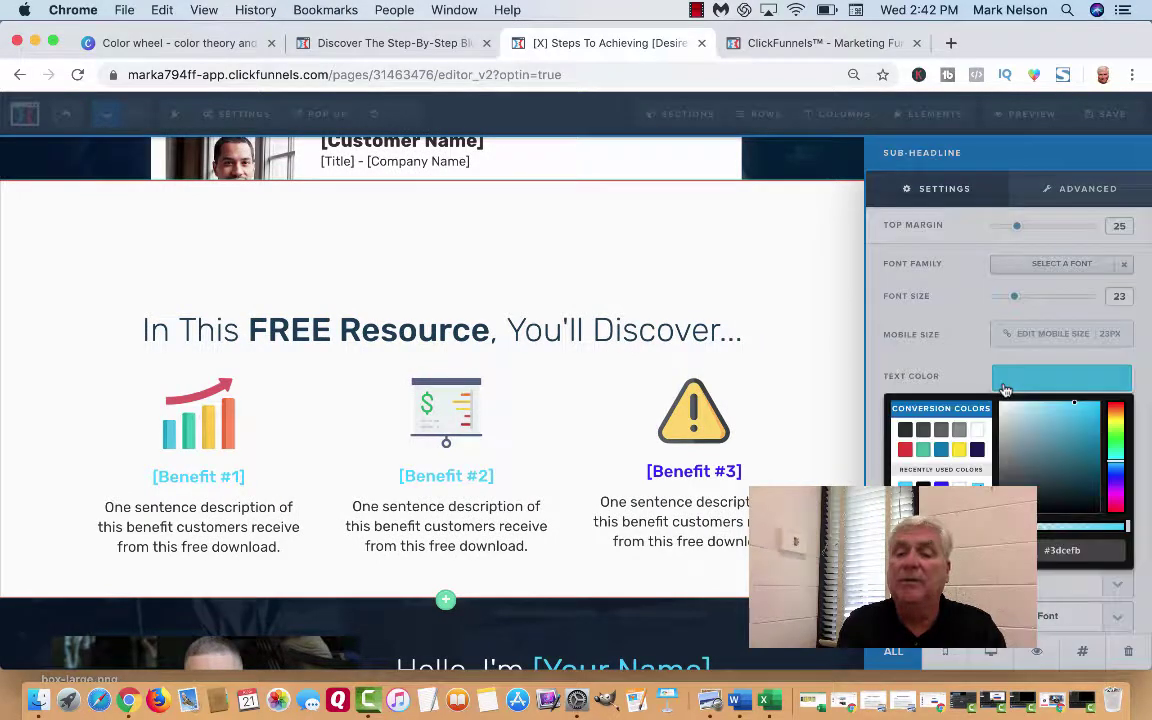
{"action": "left_click", "coordinate": [1062, 550]}
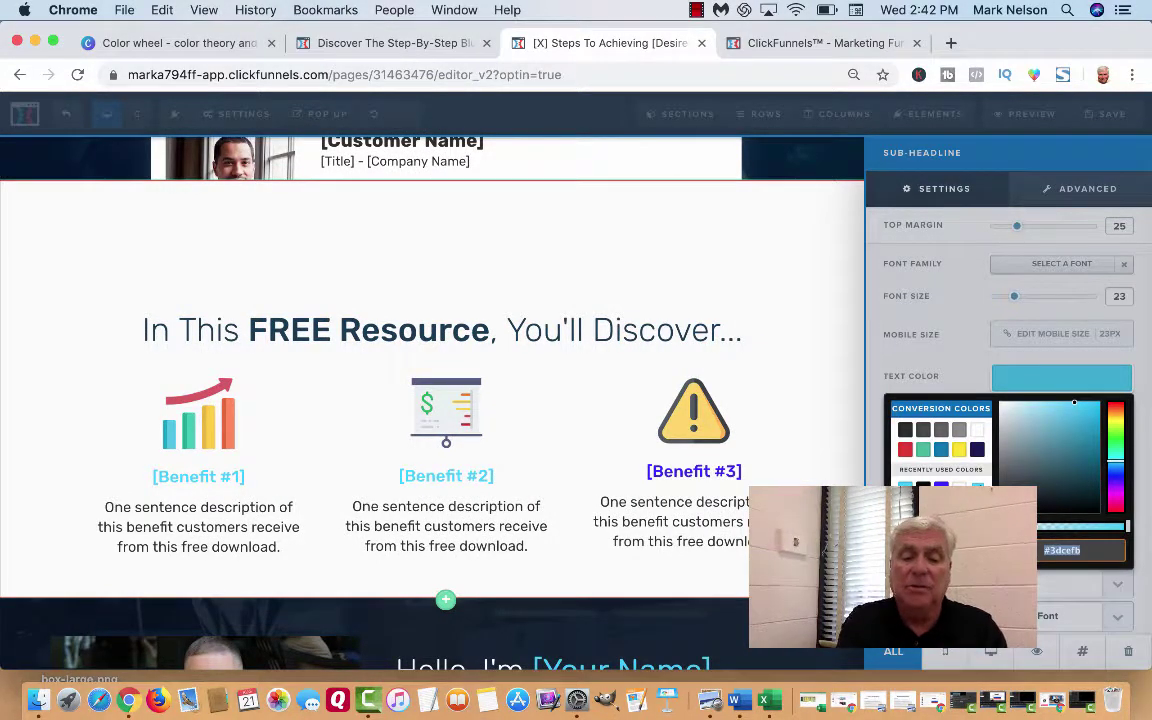
{"action": "type", "text": "#3e00ff"}
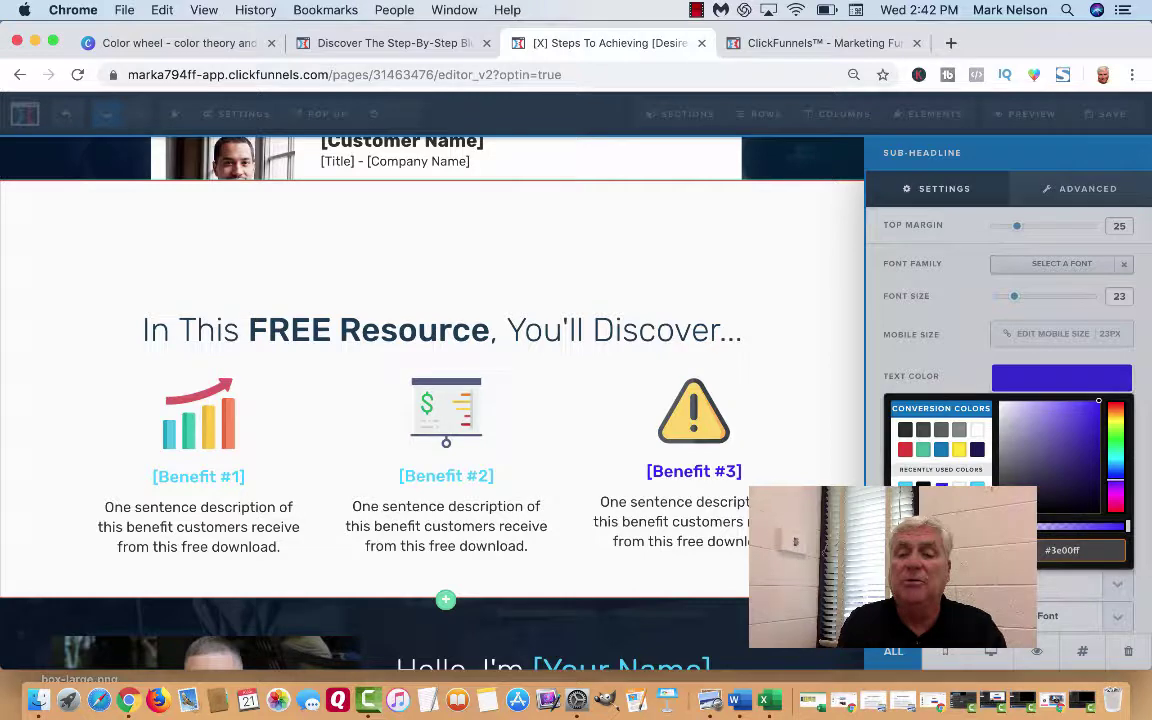
{"action": "left_click", "coordinate": [871, 487]}
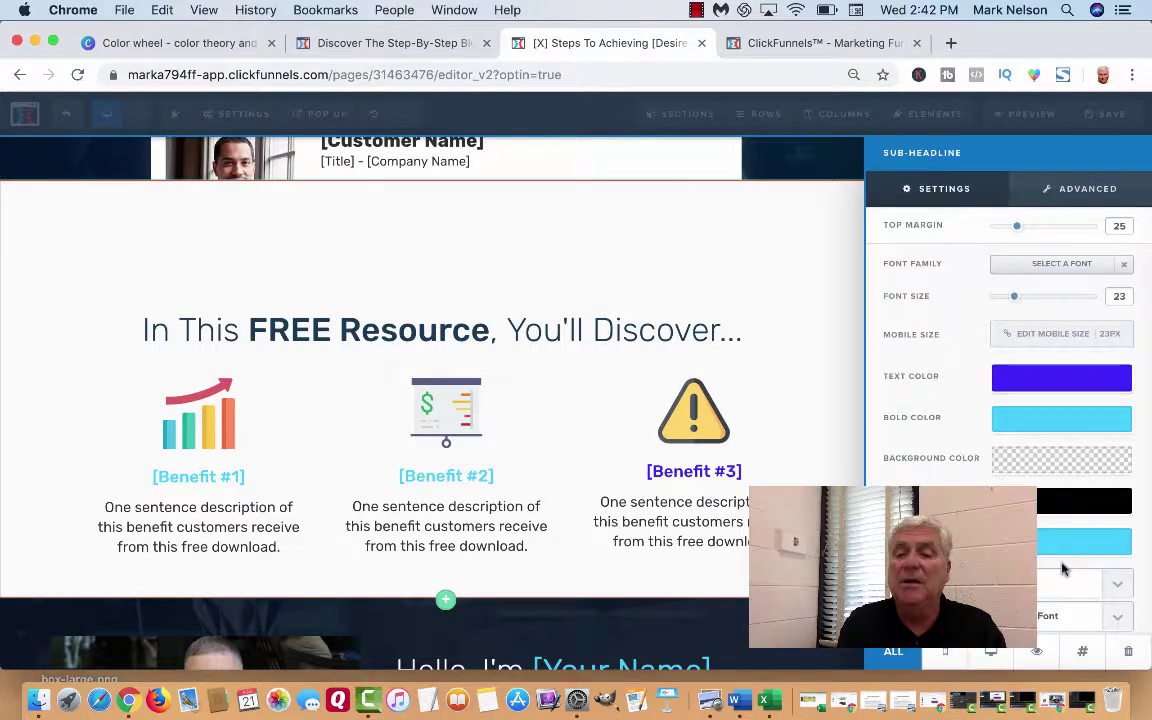
Step: Set the [Benefit #2] sub-headline's bold color to #3e00ff
{"action": "left_click", "coordinate": [1057, 425]}
{"action": "left_click", "coordinate": [1090, 590]}
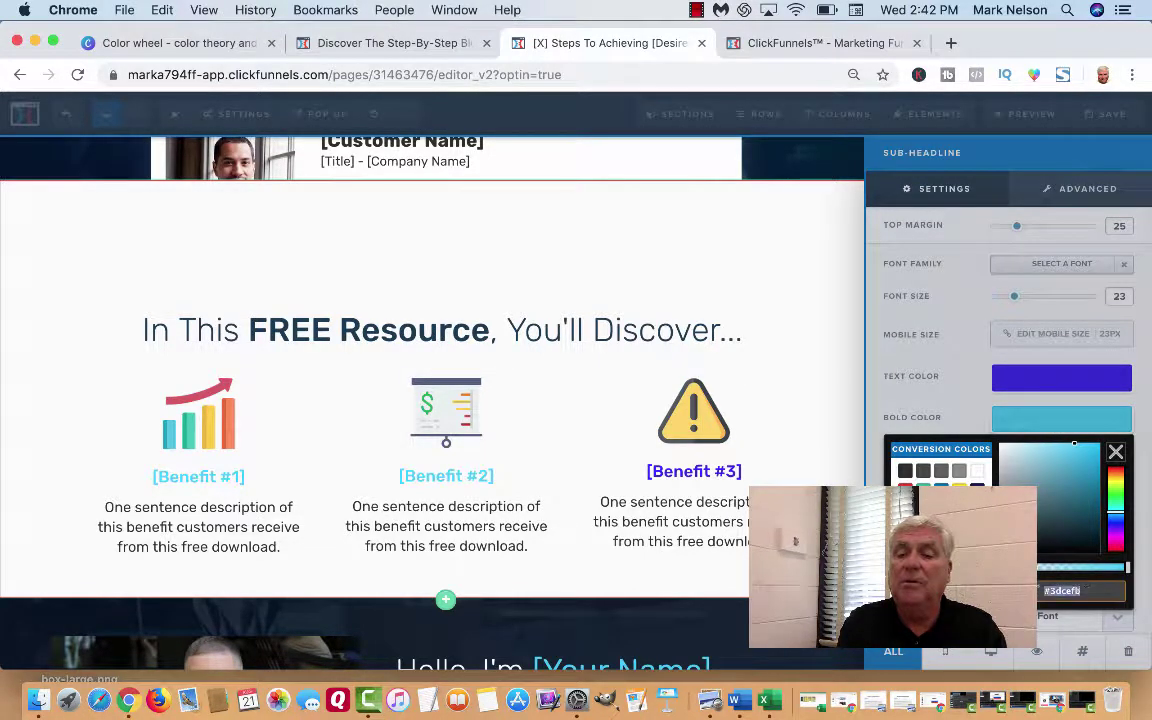
{"action": "type", "text": "#3e00ff"}
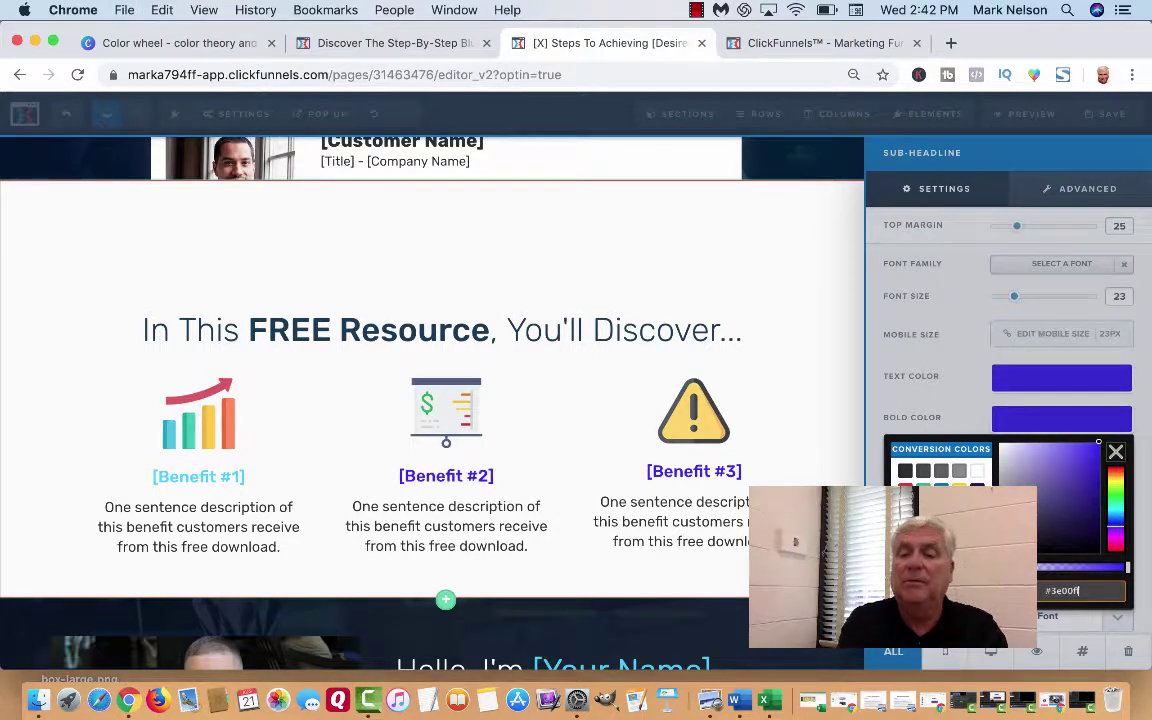
{"action": "left_click", "coordinate": [922, 416]}
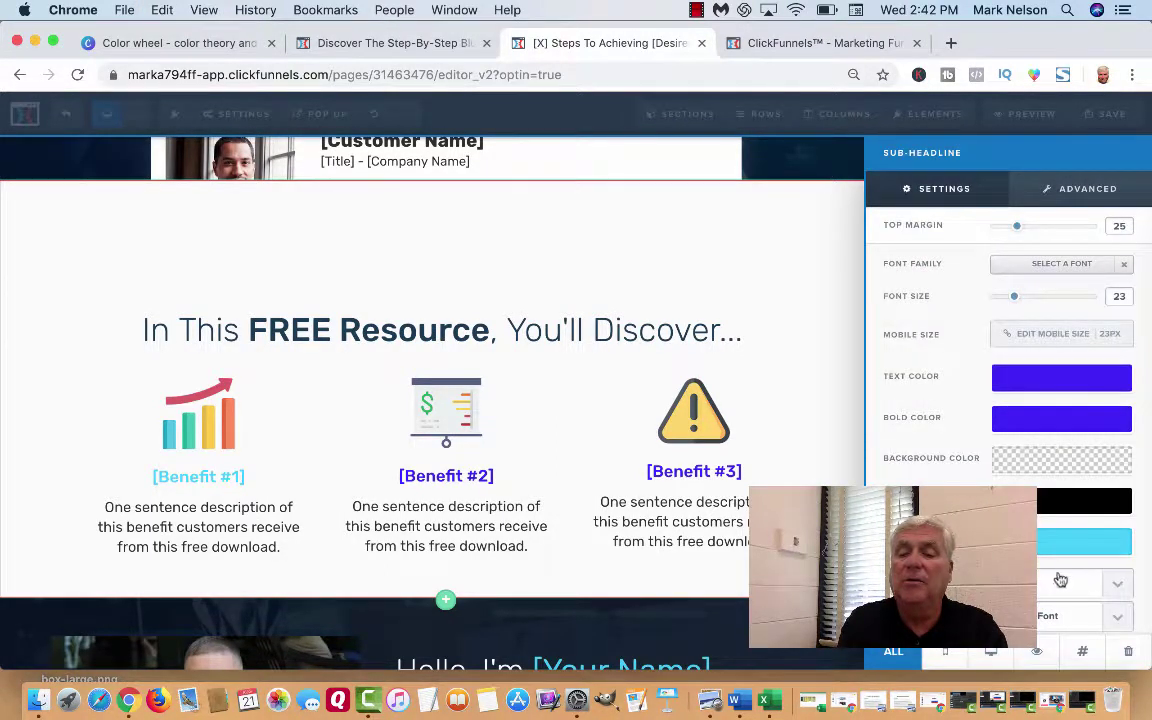
Step: Replace the hex code of the [Benefit #2] sub-headline's remaining light-blue color setting and close its settings
{"action": "left_click", "coordinate": [1085, 541]}
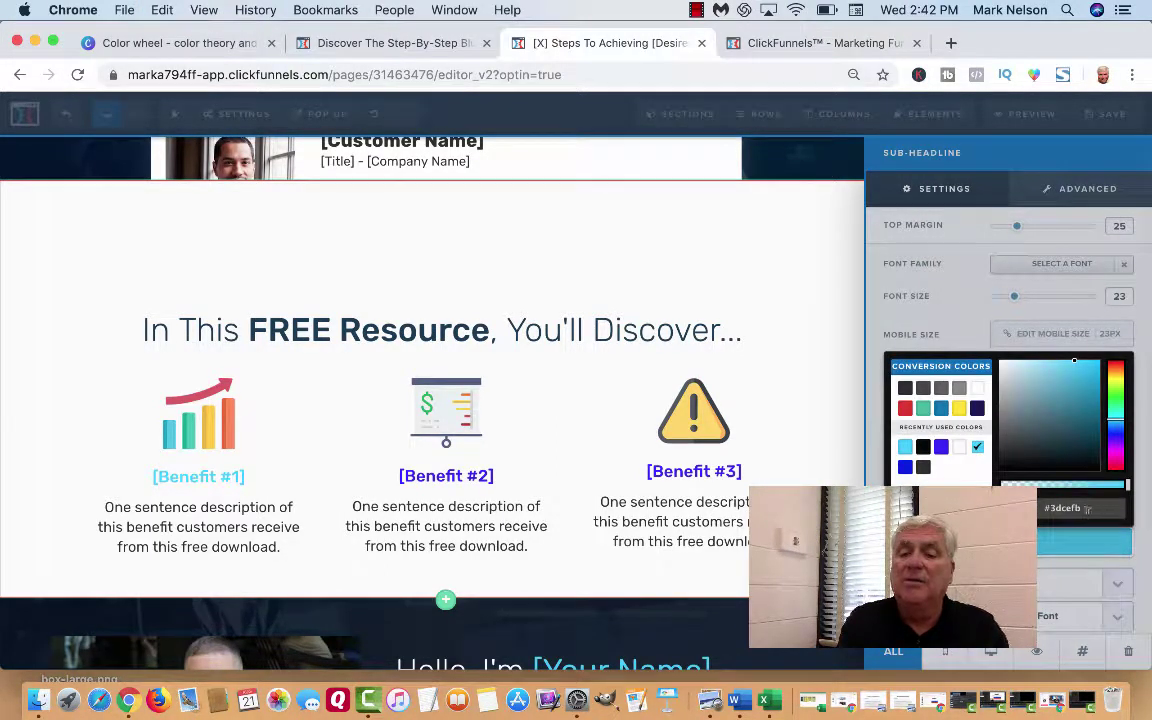
{"action": "double_click", "coordinate": [1087, 509]}
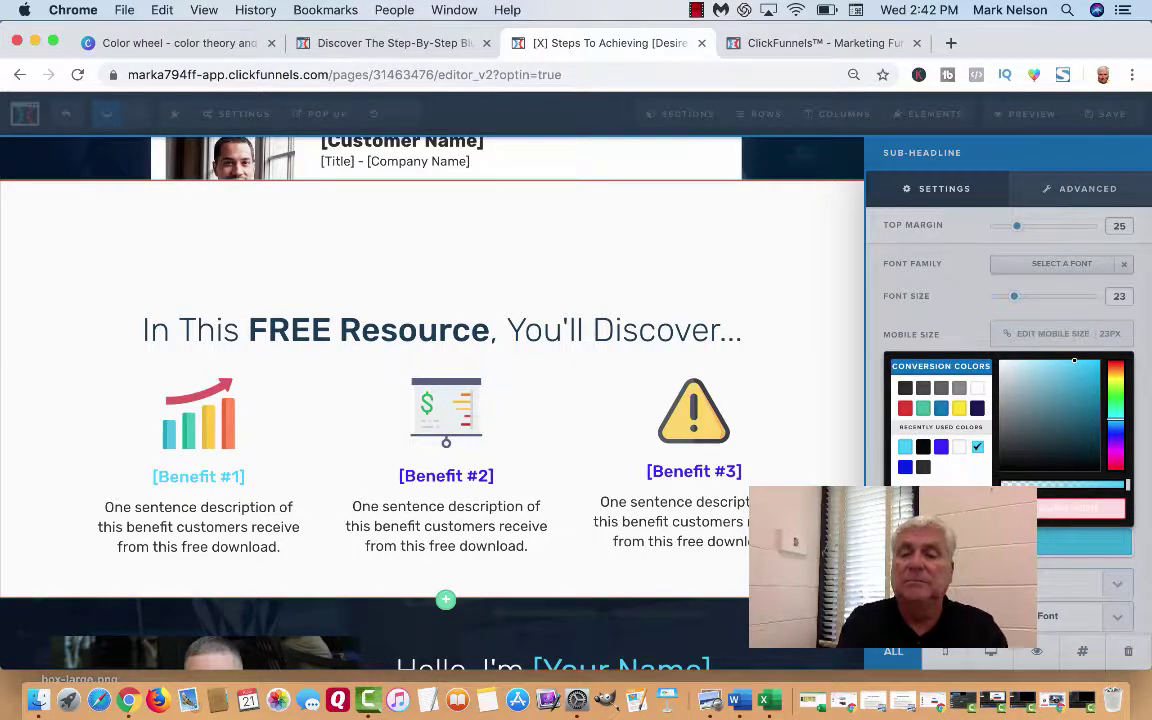
{"action": "left_click", "coordinate": [831, 453]}
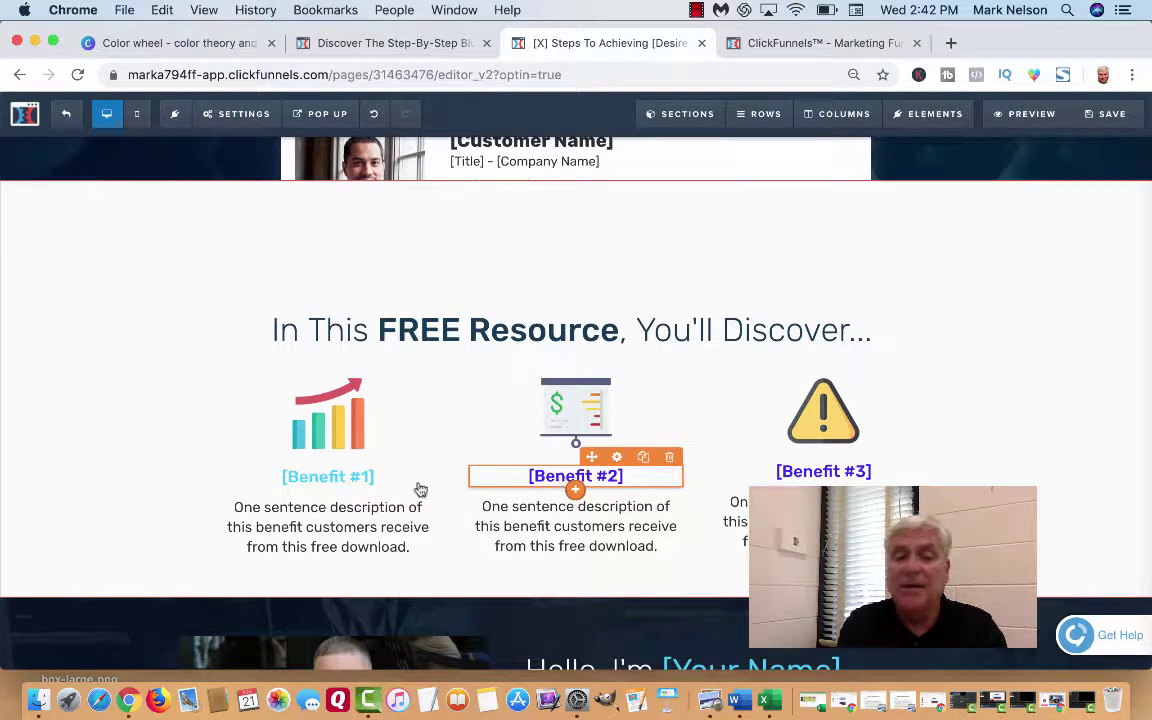
Step: Set the [Benefit #1] sub-headline's text color to #3e00ff
{"action": "left_click", "coordinate": [345, 477]}
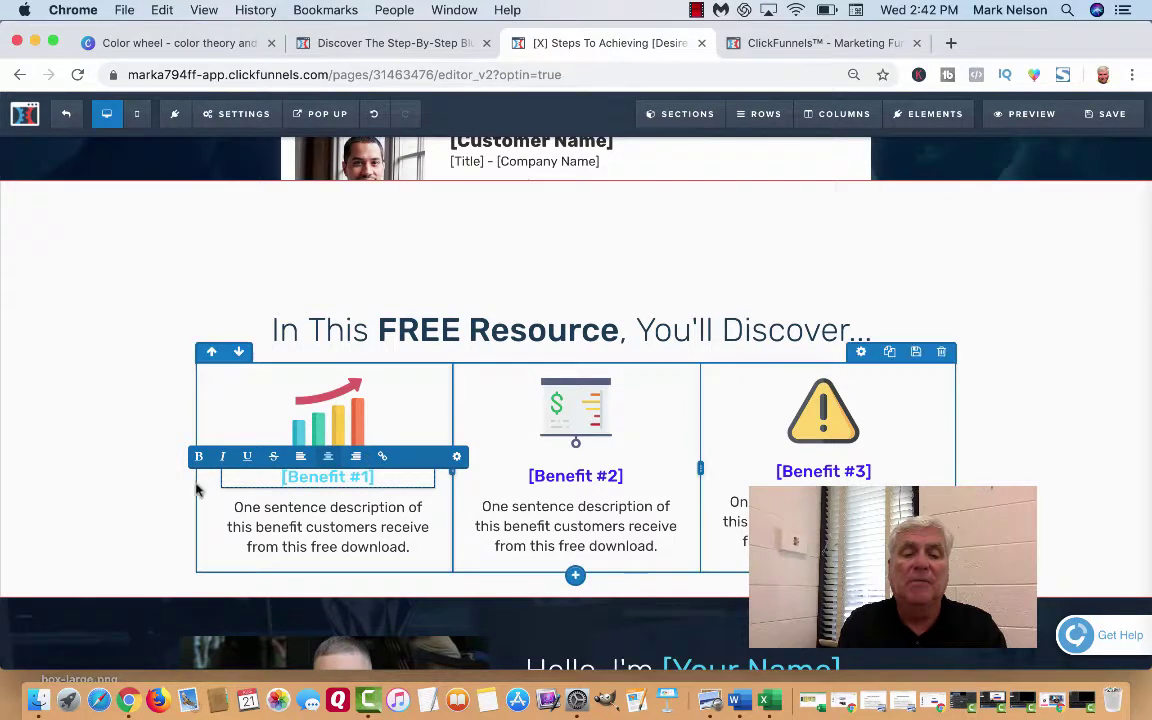
{"action": "left_click", "coordinate": [175, 504]}
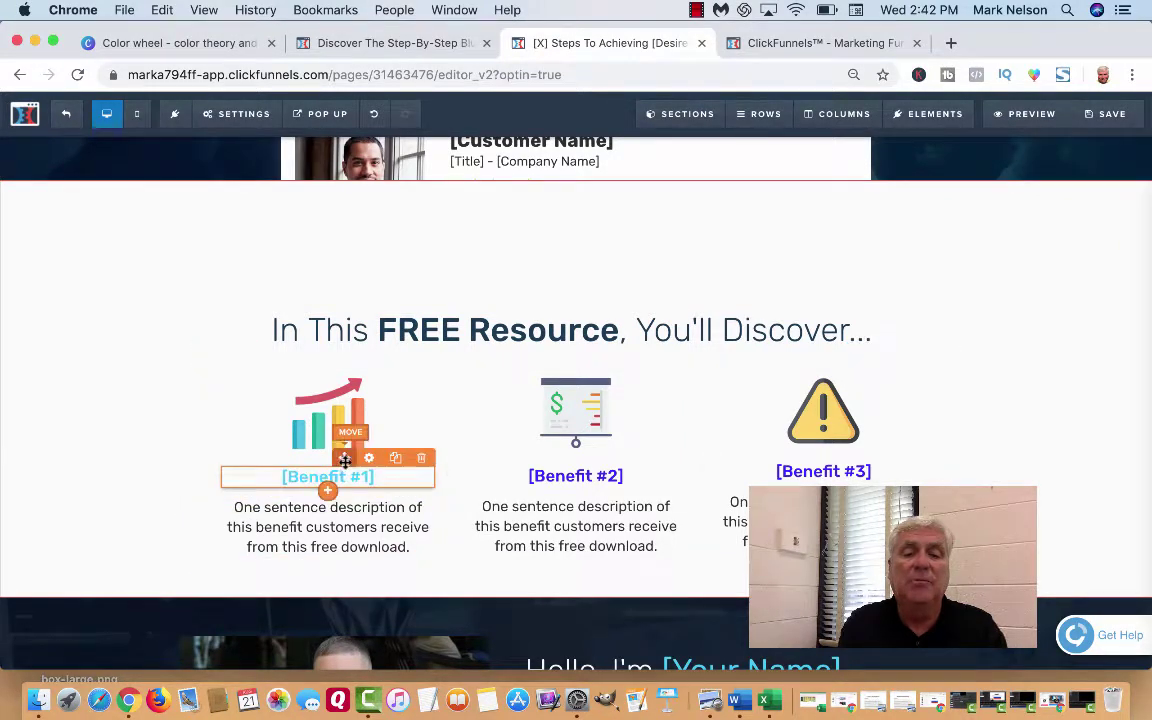
{"action": "left_click", "coordinate": [371, 460]}
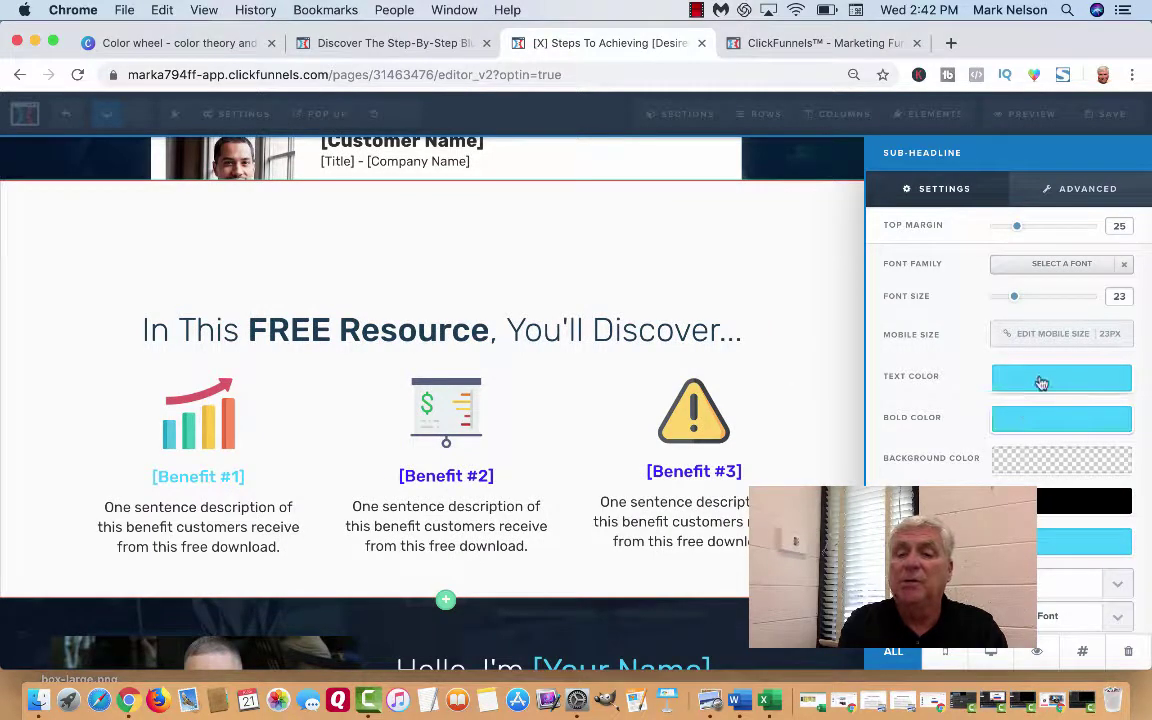
{"action": "left_click", "coordinate": [1041, 382]}
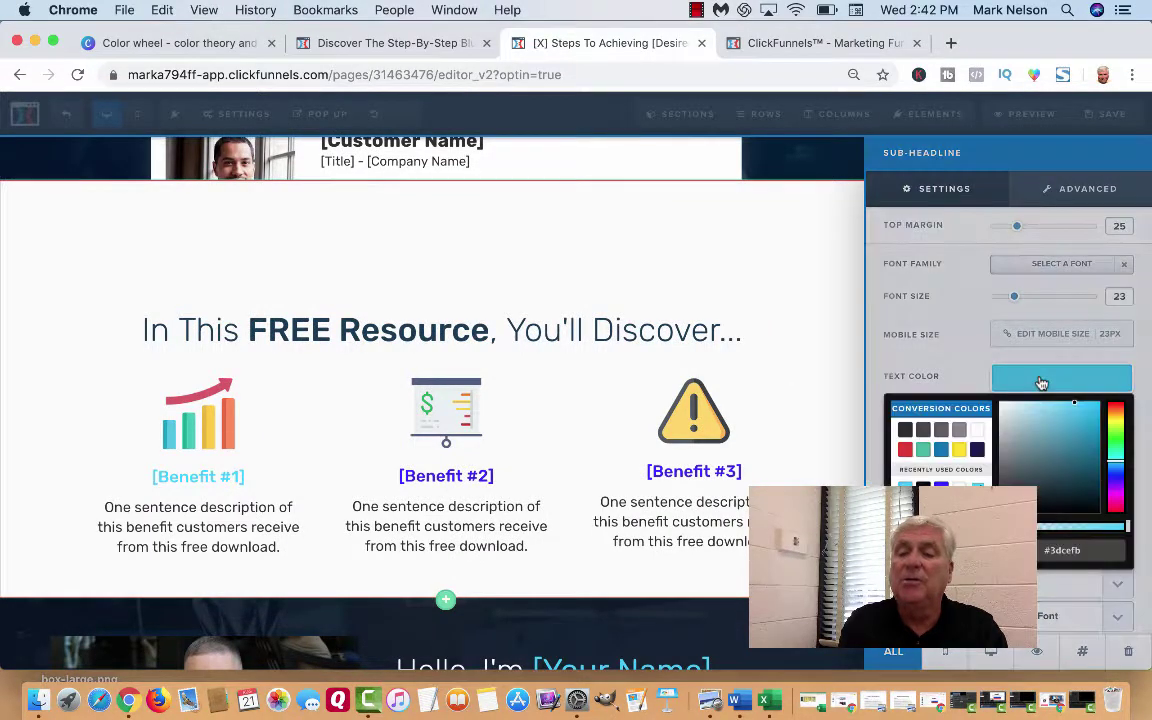
{"action": "left_click", "coordinate": [1085, 549]}
{"action": "type", "text": "#3e00ff"}
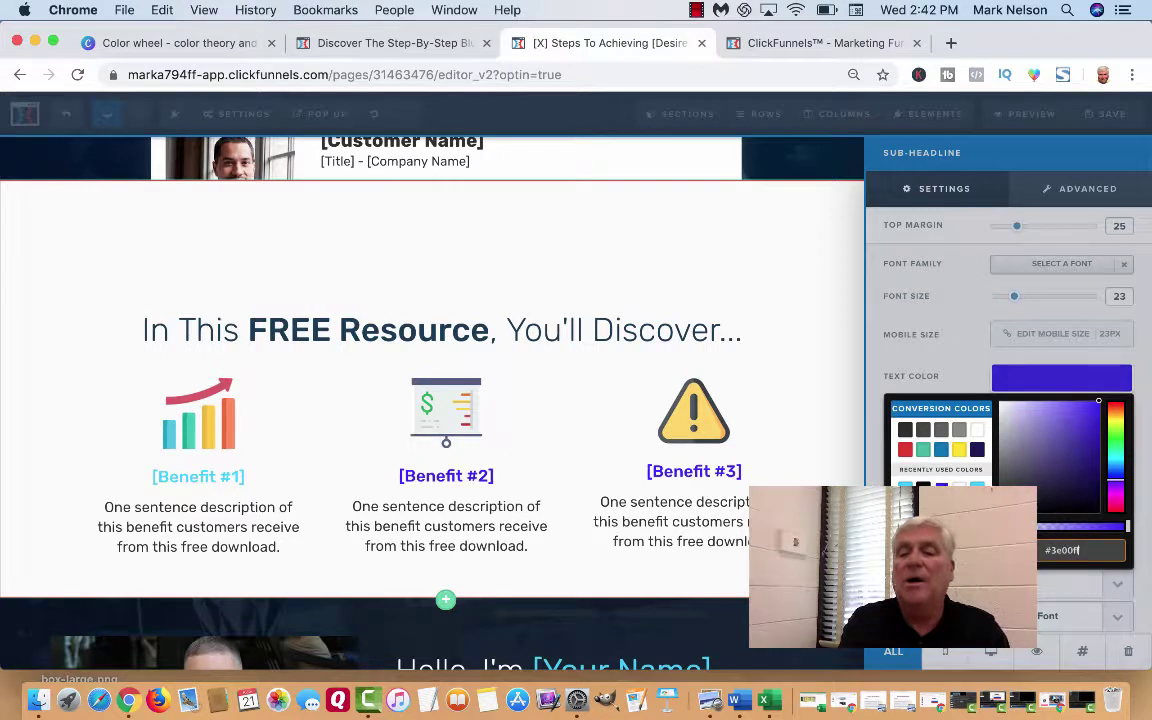
{"action": "left_click", "coordinate": [783, 357]}
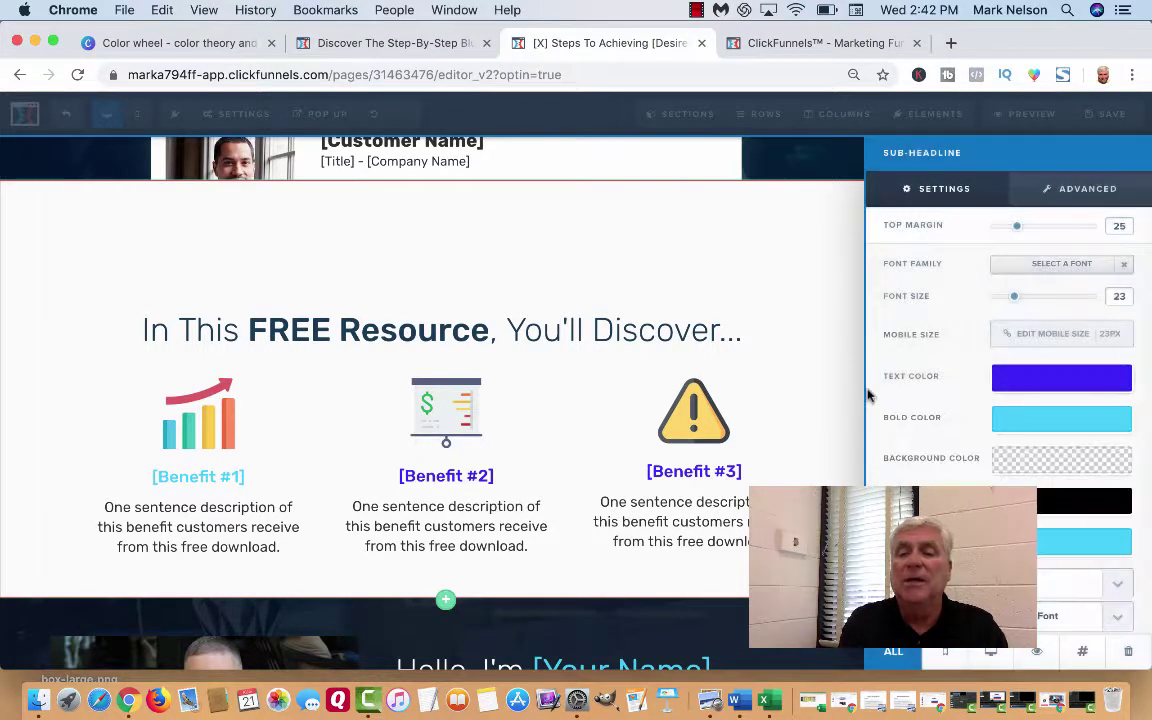
Step: Set the [Benefit #1] sub-headline's bold color to #3e00ff
{"action": "left_click", "coordinate": [1060, 421]}
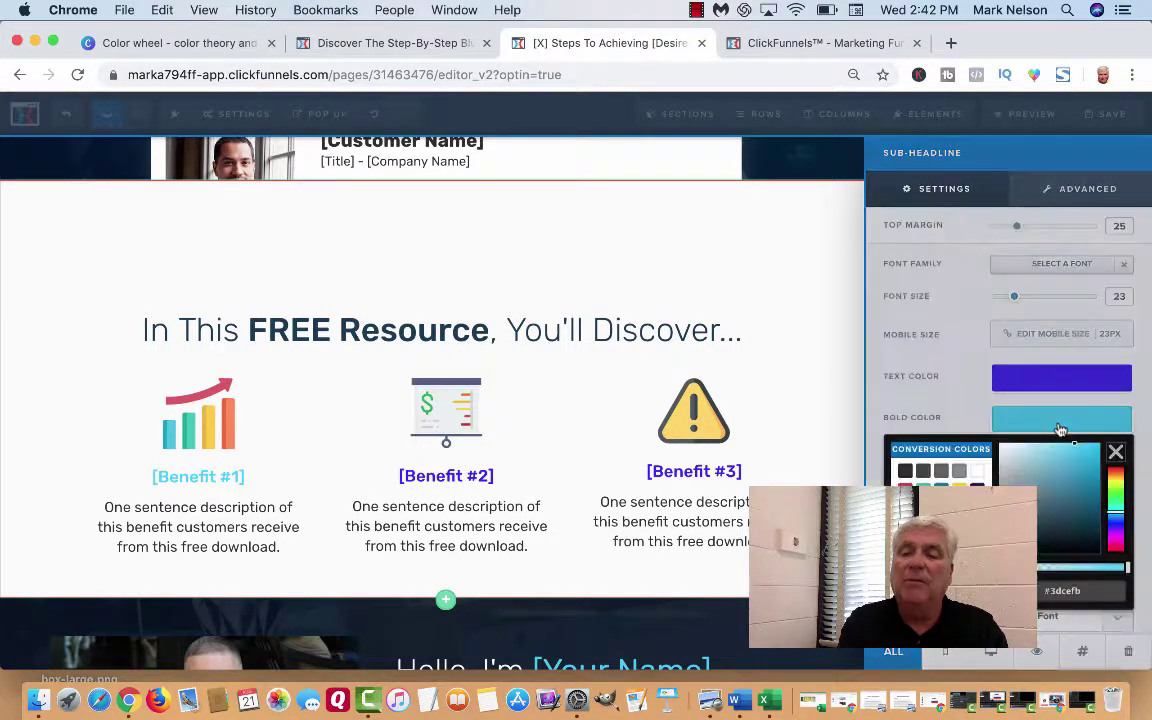
{"action": "left_click", "coordinate": [1085, 590]}
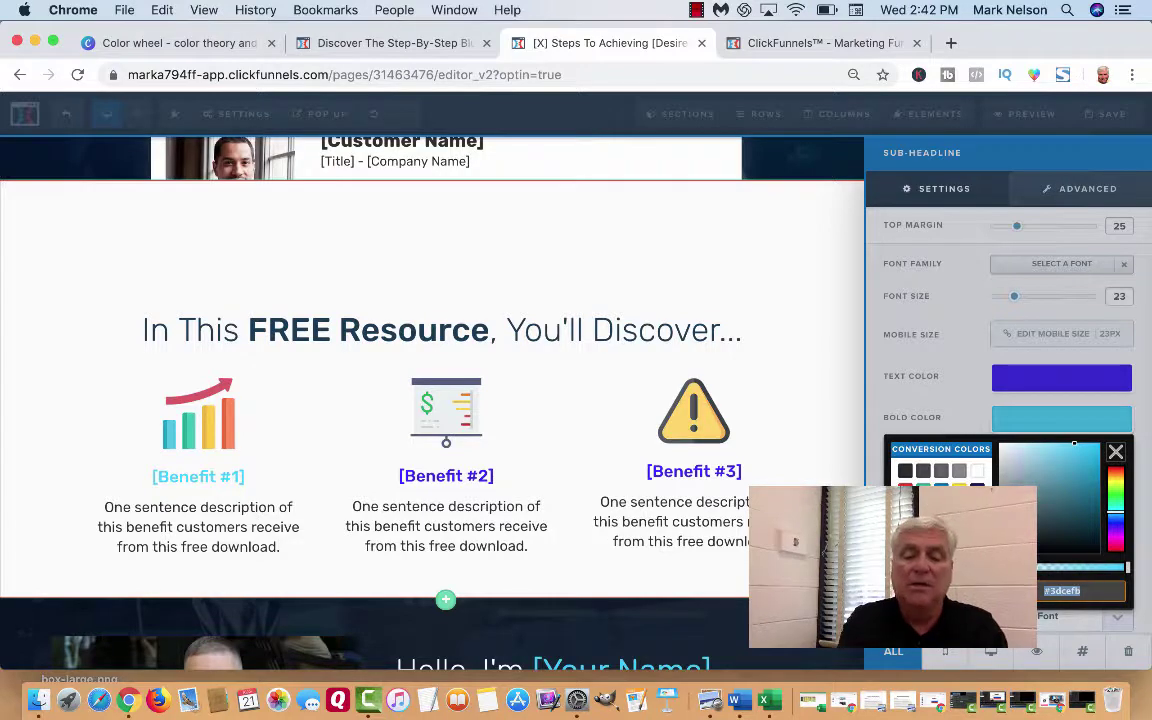
{"action": "type", "text": "#3e00ff"}
{"action": "left_click", "coordinate": [874, 390]}
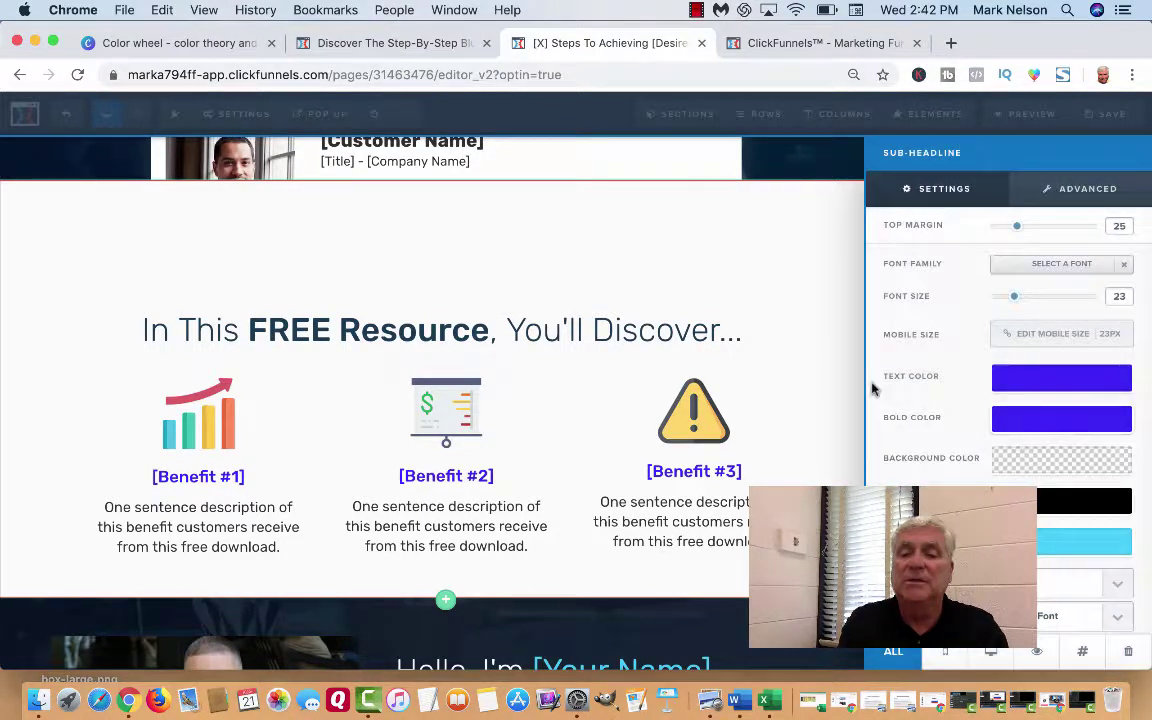
Step: Replace the [Benefit #1] sub-headline's remaining light-blue color setting with #3e00ff and close its settings
{"action": "left_click", "coordinate": [1066, 546]}
{"action": "left_click", "coordinate": [1069, 507]}
{"action": "key", "text": "cmd+a"}
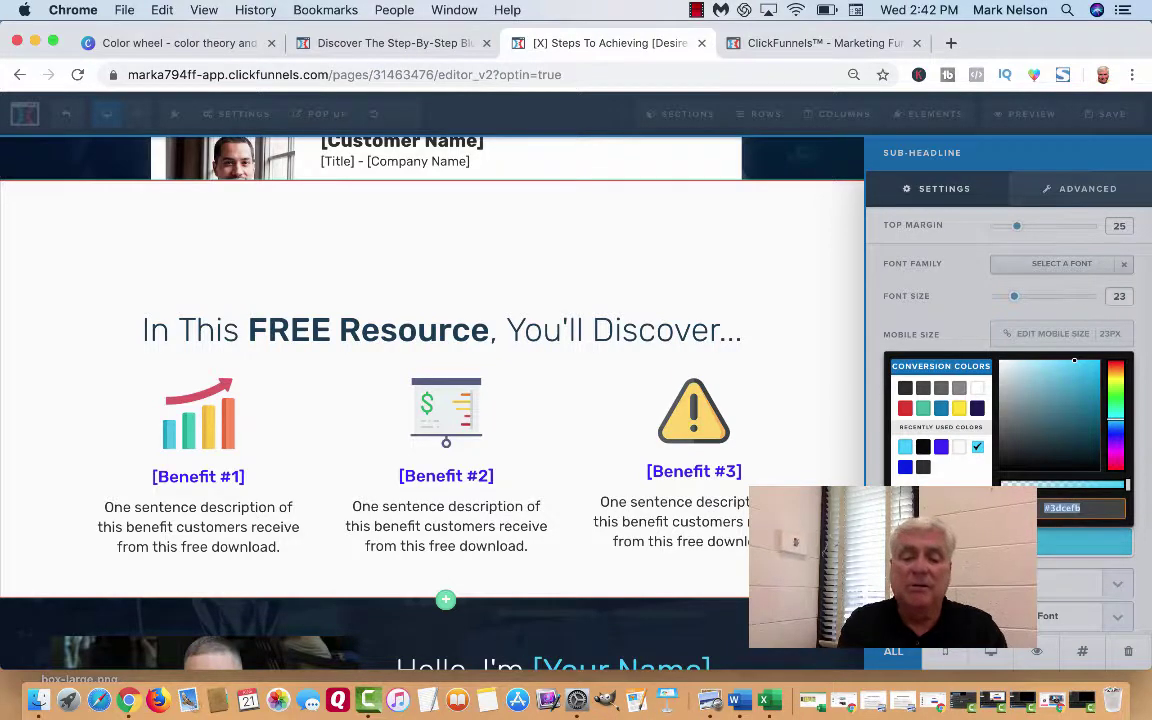
{"action": "type", "text": "#3e00ff"}
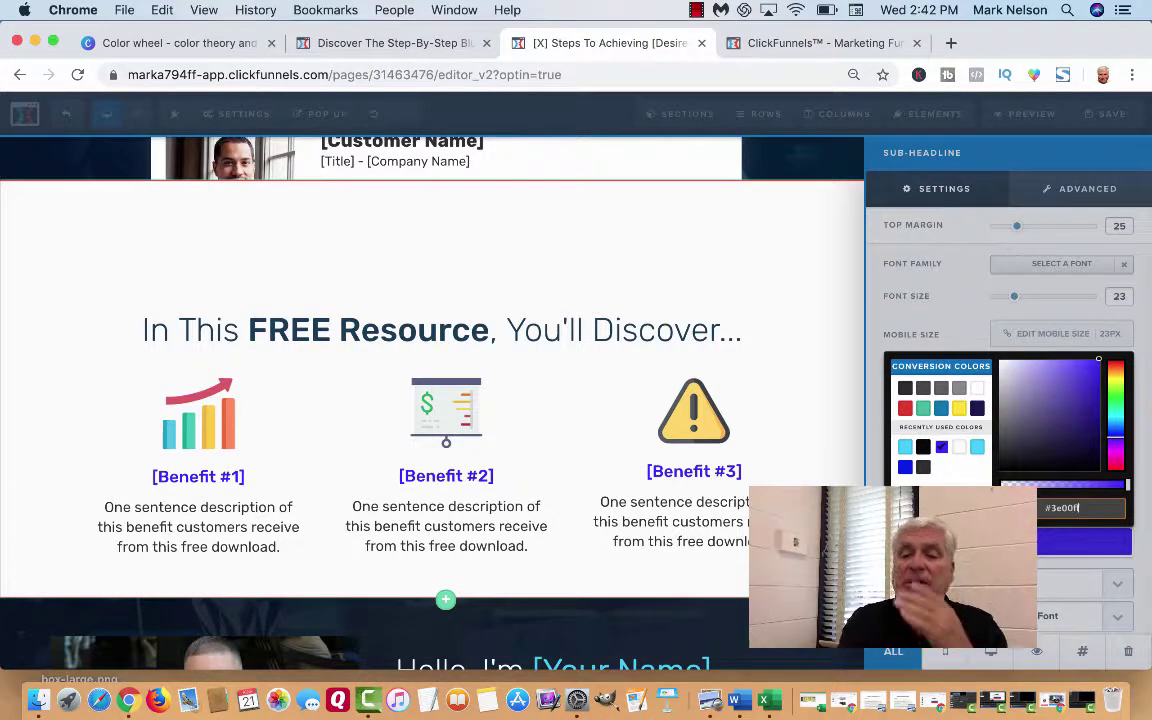
{"action": "left_click", "coordinate": [816, 466]}
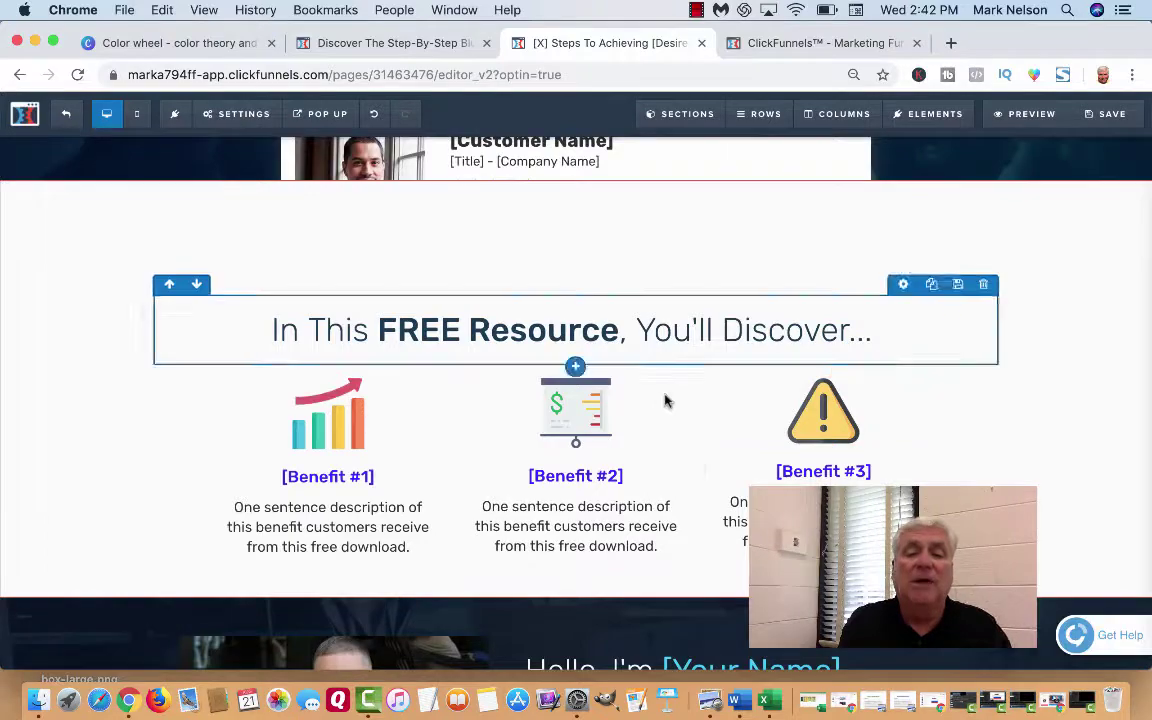
Step: Set the background color of the GET INSTANT ACCESS button beneath [Desired Goal] to #3e00ff and close its settings
{"action": "scroll", "coordinate": [152, 404], "scroll_direction": "down", "scroll_amount": 8}
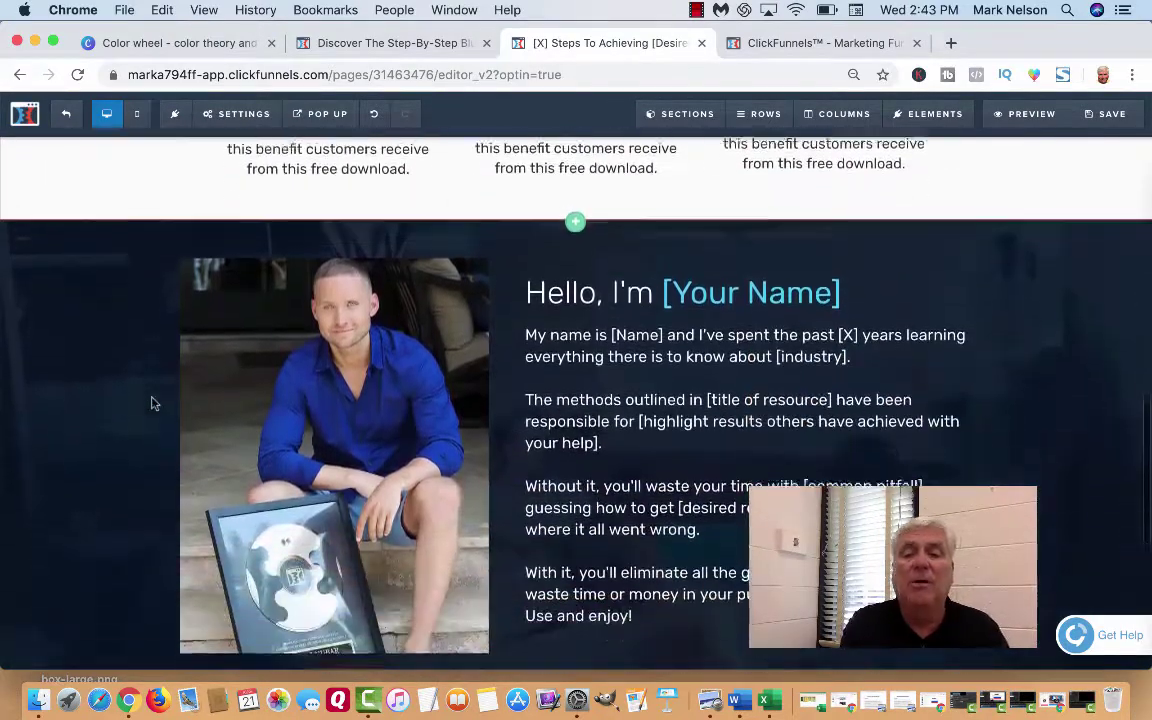
{"action": "scroll", "coordinate": [152, 404], "scroll_direction": "down", "scroll_amount": 2}
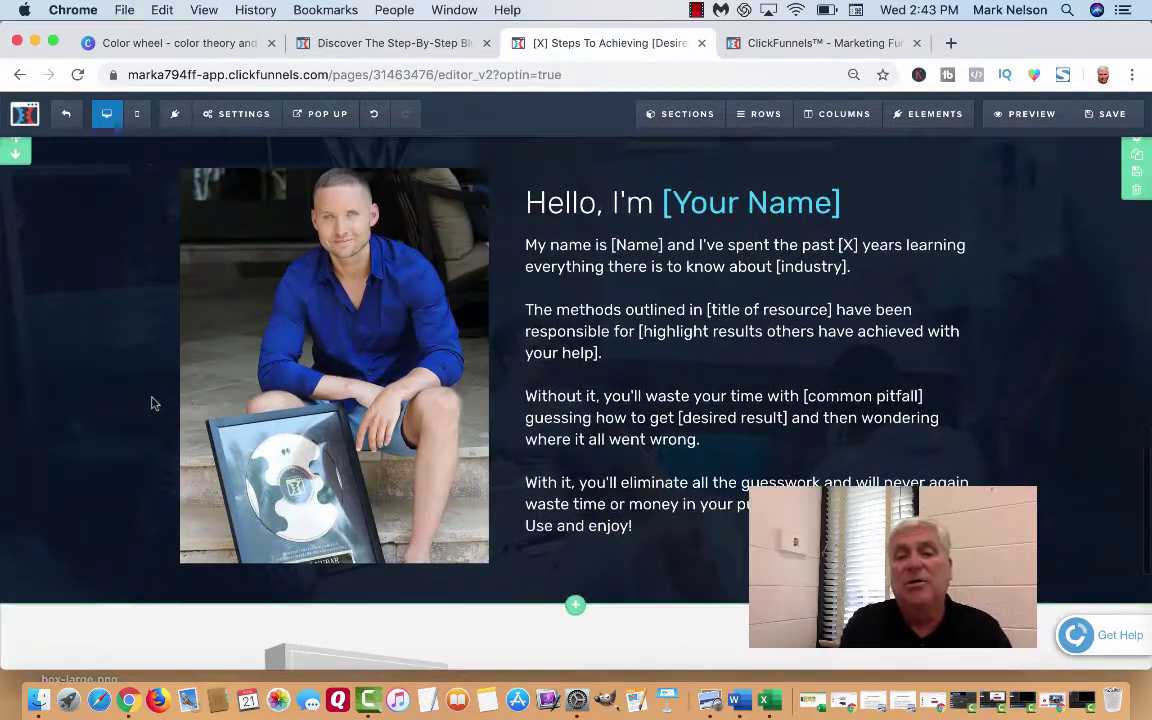
{"action": "scroll", "coordinate": [152, 404], "scroll_direction": "down", "scroll_amount": 2}
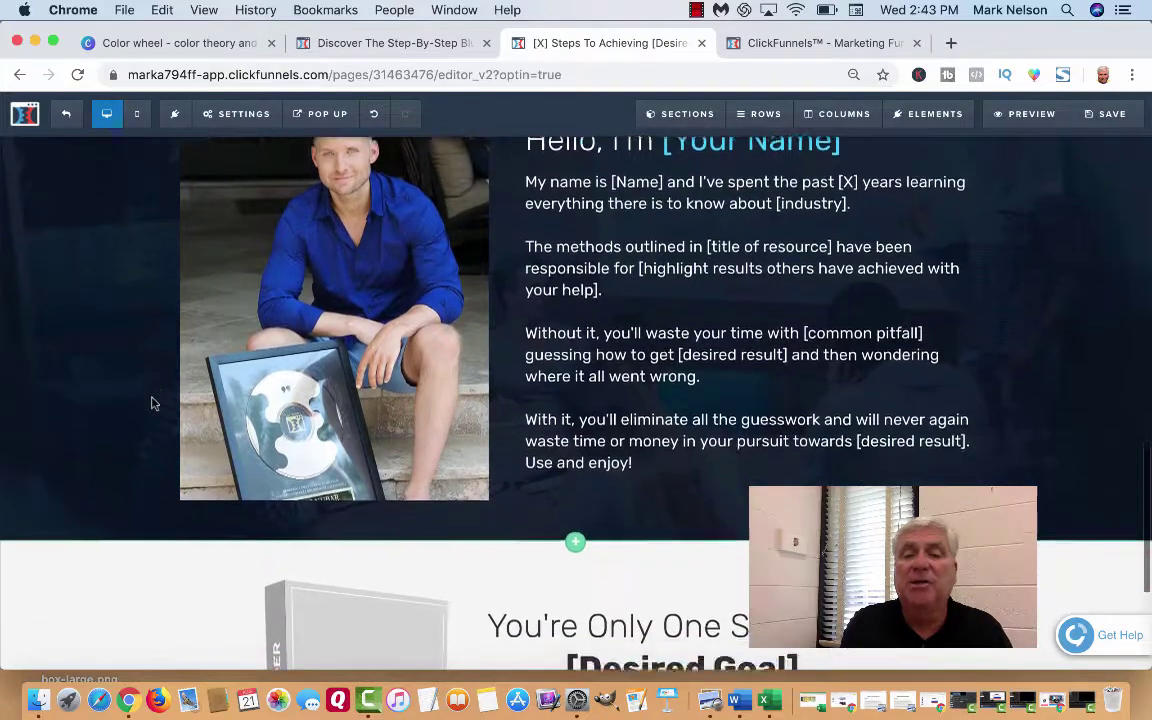
{"action": "scroll", "coordinate": [152, 404], "scroll_direction": "up", "scroll_amount": 1}
{"action": "scroll", "coordinate": [152, 404], "scroll_direction": "down", "scroll_amount": 8}
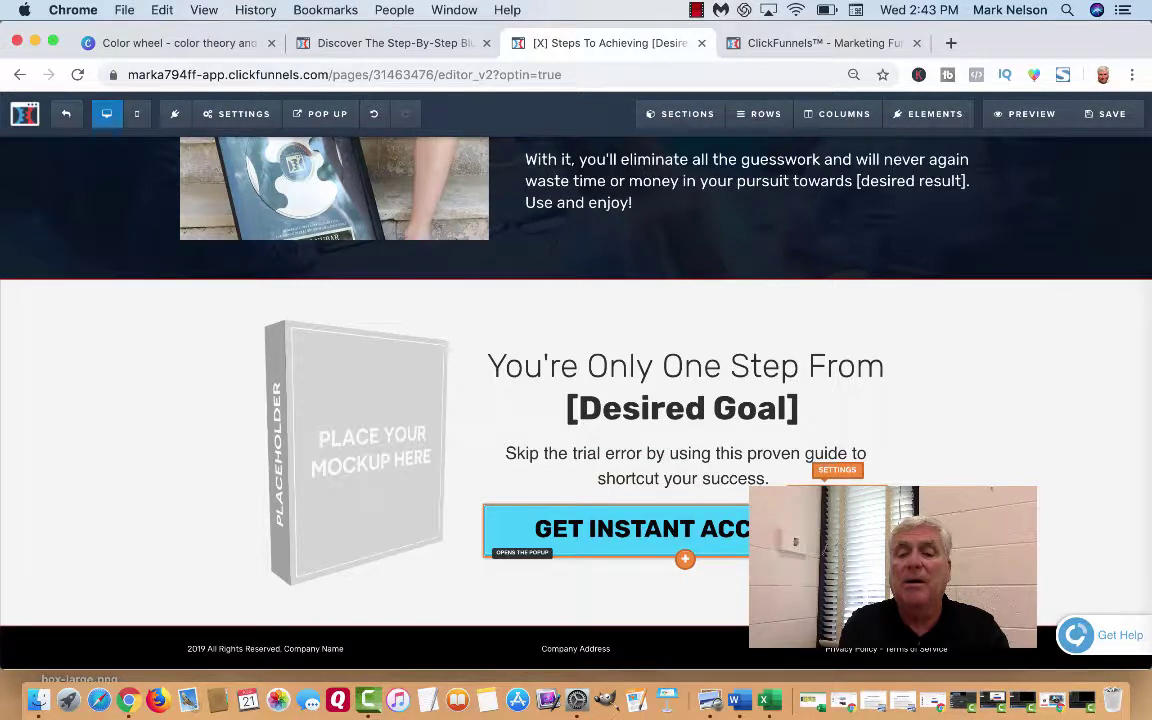
{"action": "left_click", "coordinate": [837, 469]}
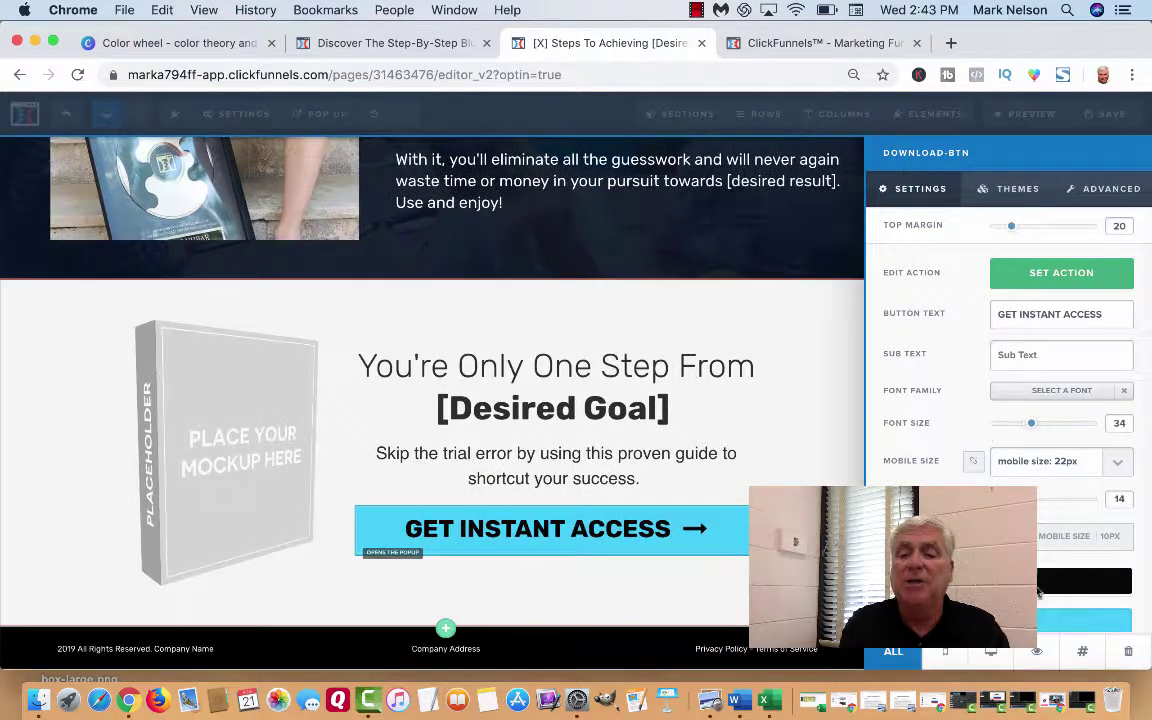
{"action": "left_click", "coordinate": [1040, 621]}
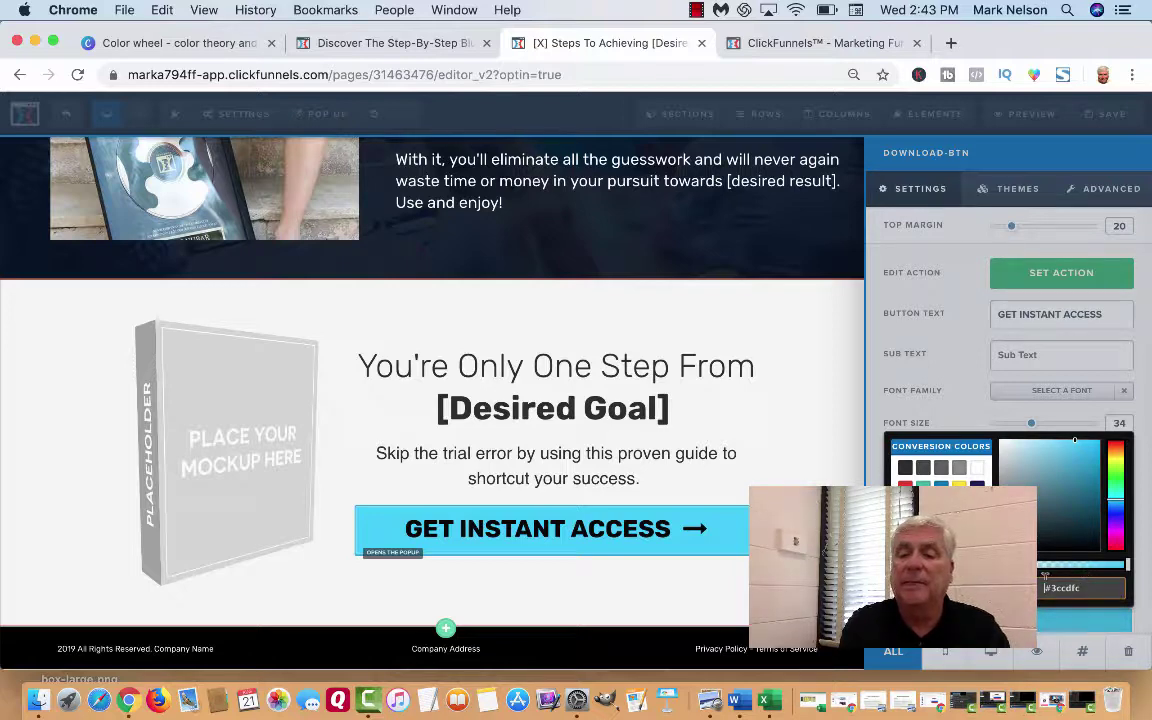
{"action": "triple_click", "coordinate": [1076, 588]}
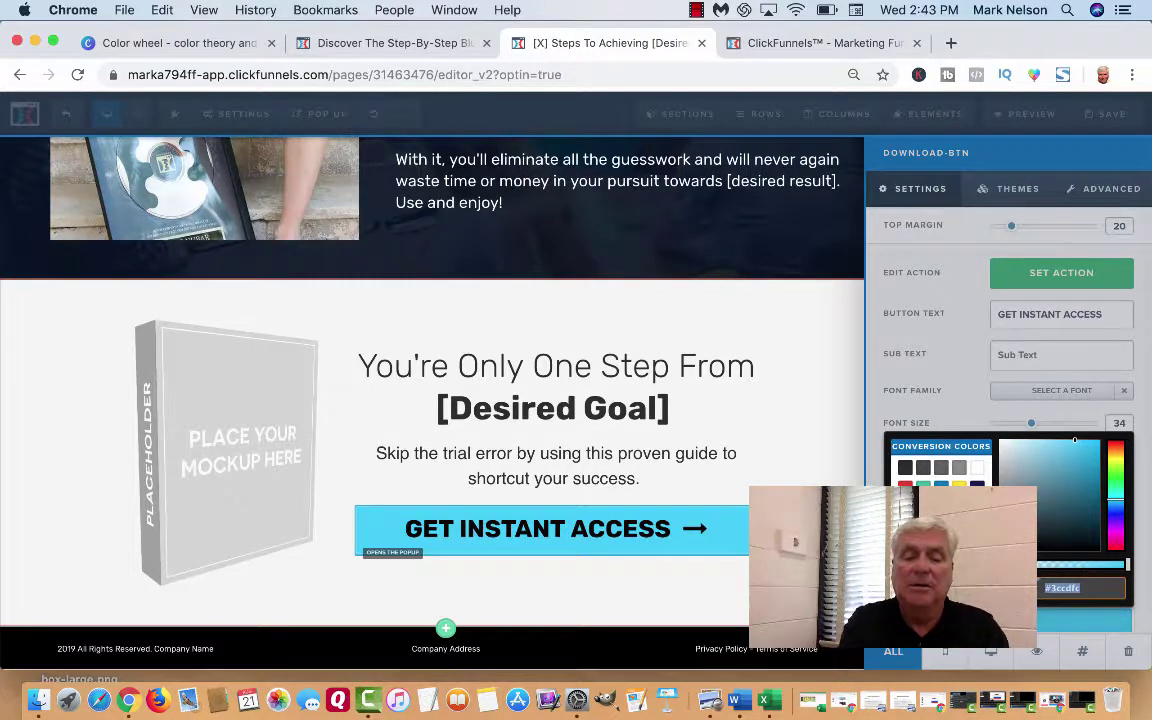
{"action": "type", "text": "#3e00ff"}
{"action": "left_click", "coordinate": [797, 406]}
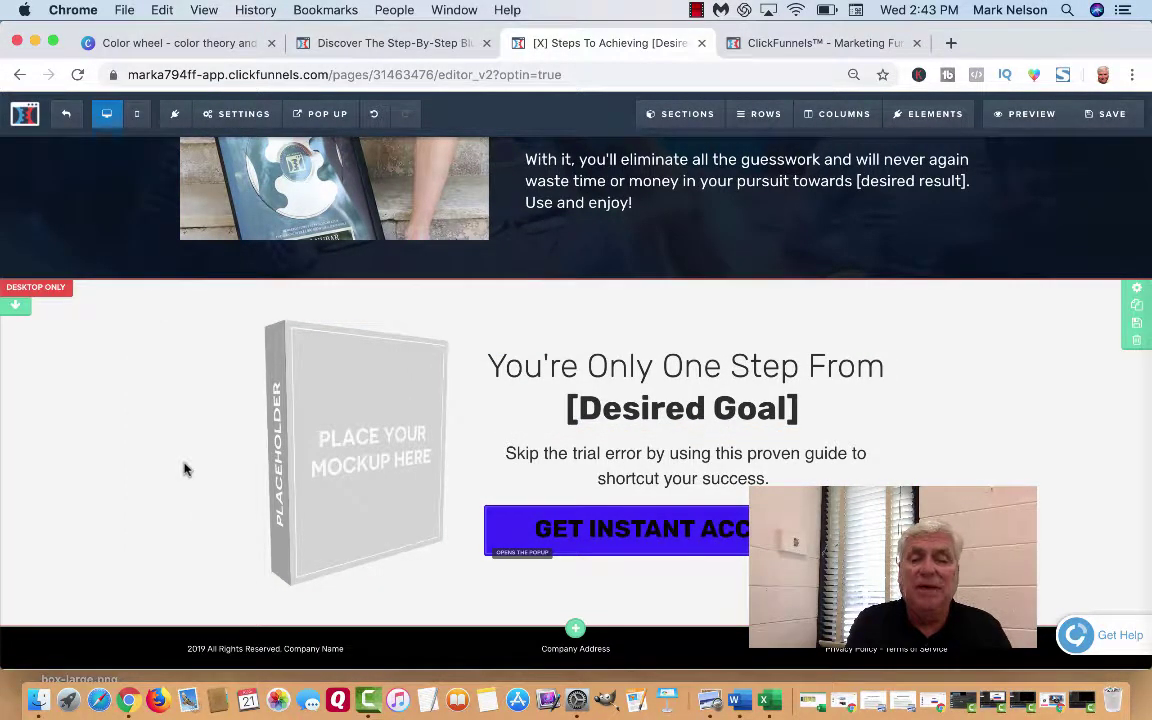
Step: Set the bold color of the 100% FREE DOWNLOAD sub-headline in the opt-in pop-up to #3e00ff and close its settings
{"action": "scroll", "coordinate": [184, 469], "scroll_direction": "up", "scroll_amount": 10}
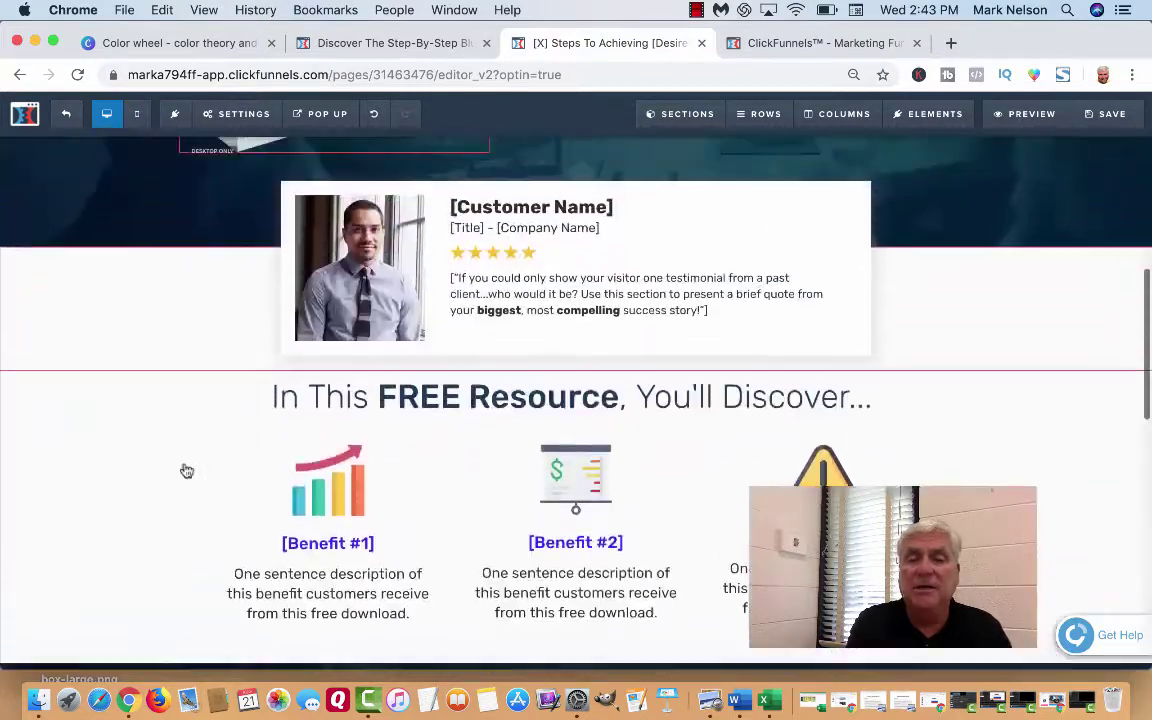
{"action": "scroll", "coordinate": [186, 470], "scroll_direction": "up", "scroll_amount": 8}
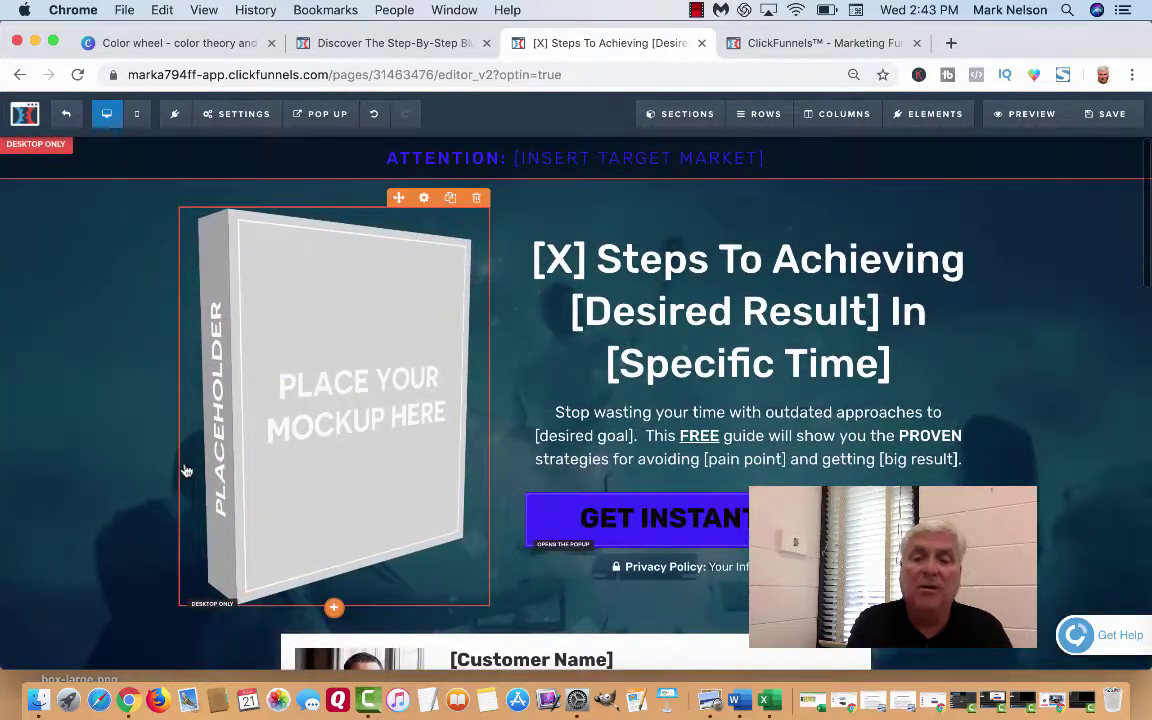
{"action": "scroll", "coordinate": [185, 470], "scroll_direction": "down", "scroll_amount": 1}
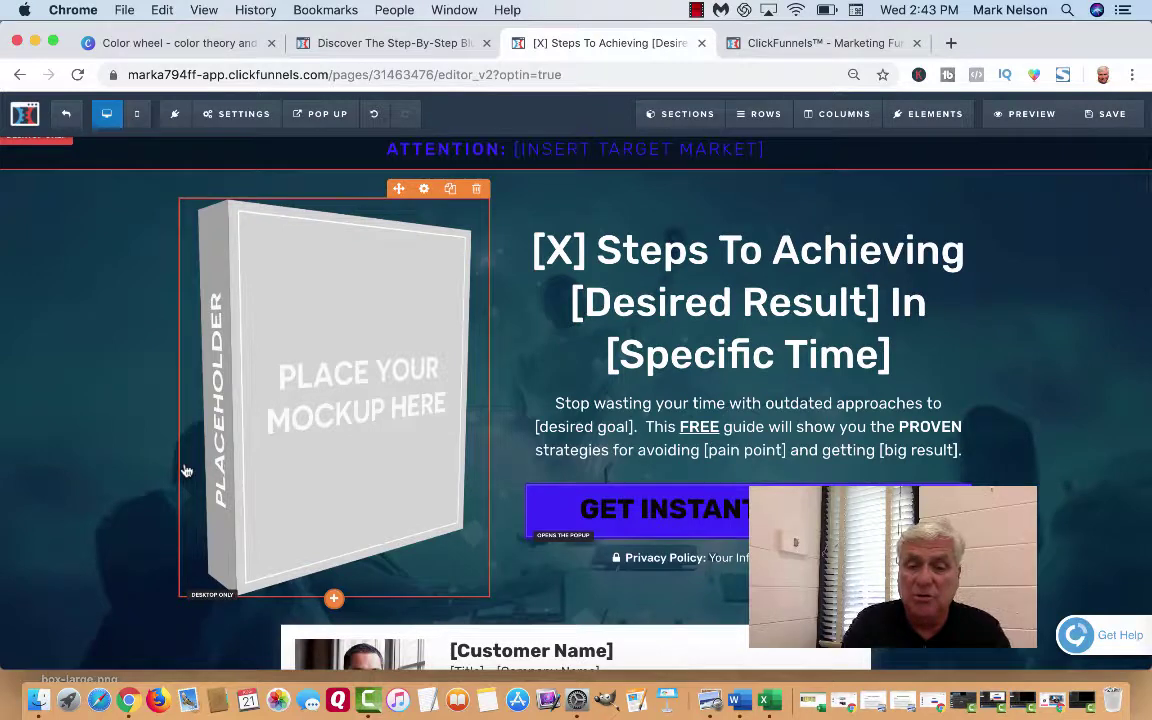
{"action": "scroll", "coordinate": [186, 470], "scroll_direction": "down", "scroll_amount": 2}
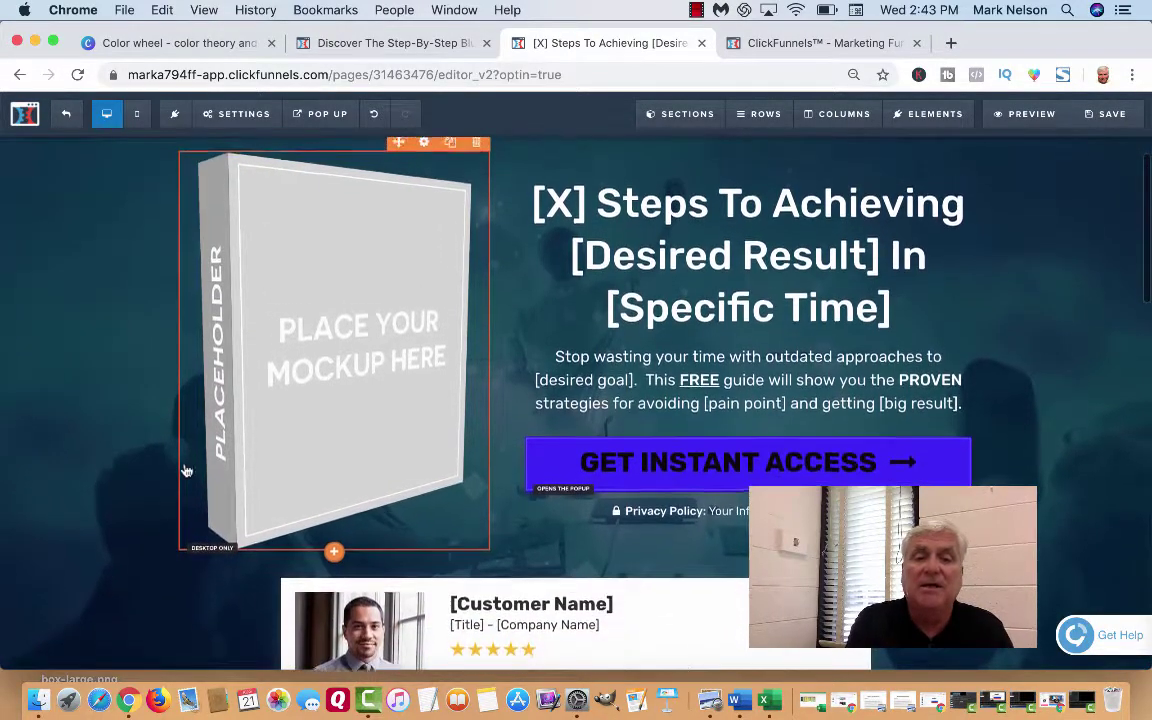
{"action": "scroll", "coordinate": [186, 470], "scroll_direction": "up", "scroll_amount": 2}
{"action": "scroll", "coordinate": [186, 470], "scroll_direction": "down", "scroll_amount": 1}
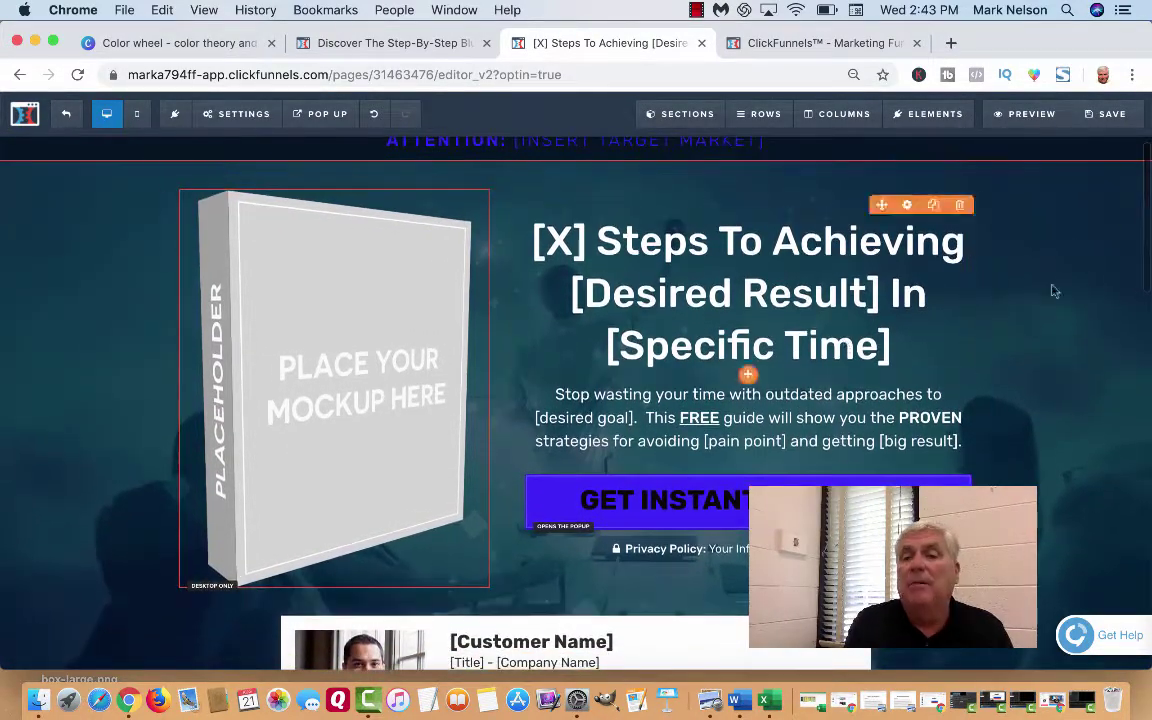
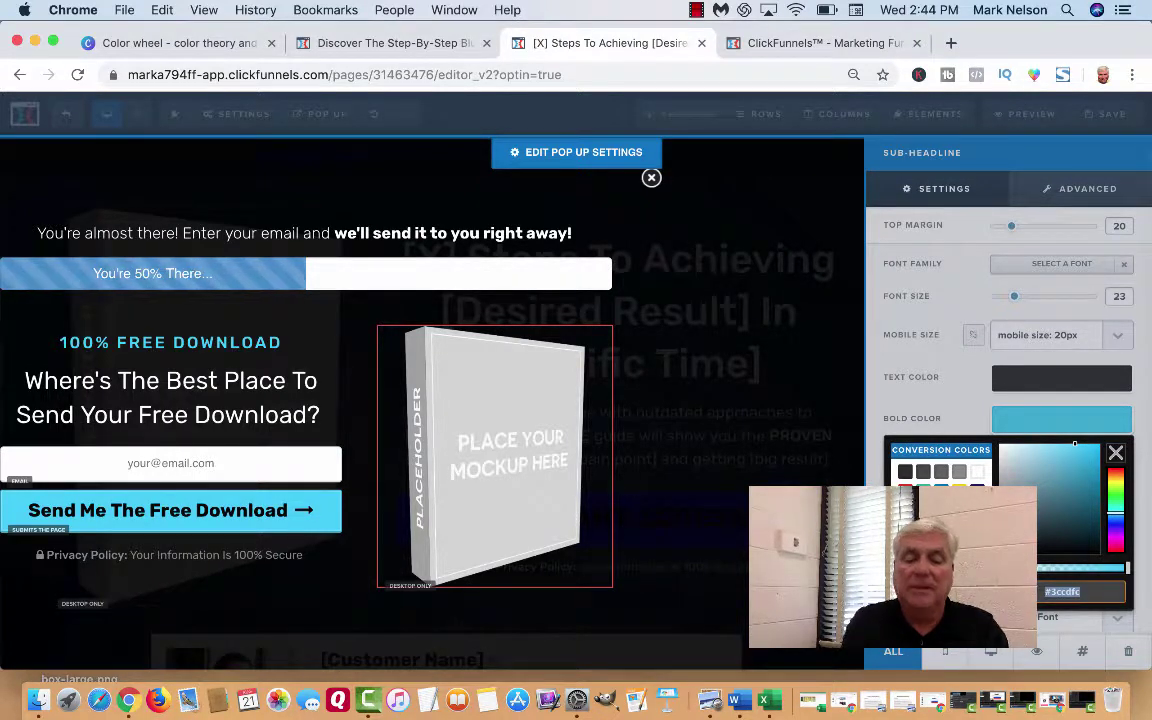
{"action": "triple_click", "coordinate": [1070, 591]}
{"action": "type", "text": "#3e00ff"}
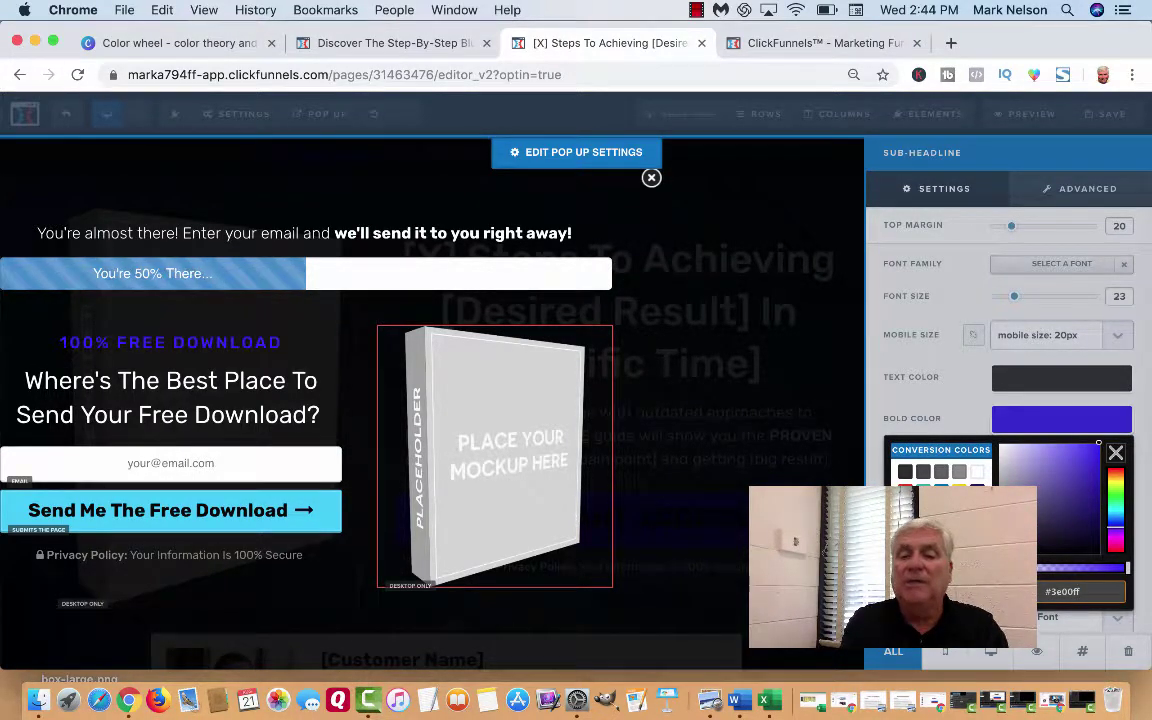
{"action": "left_click", "coordinate": [837, 481]}
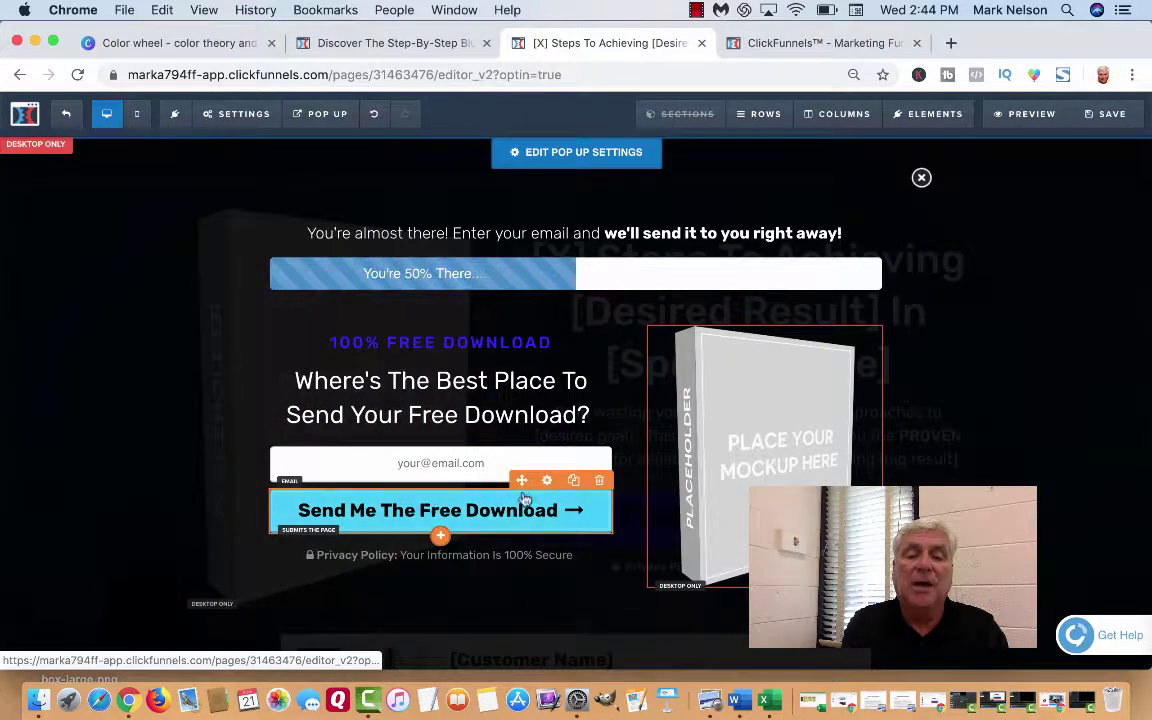
Step: Open the settings of the pop-up's Send Me The Free Download button and hide the button
{"action": "left_click", "coordinate": [547, 482]}
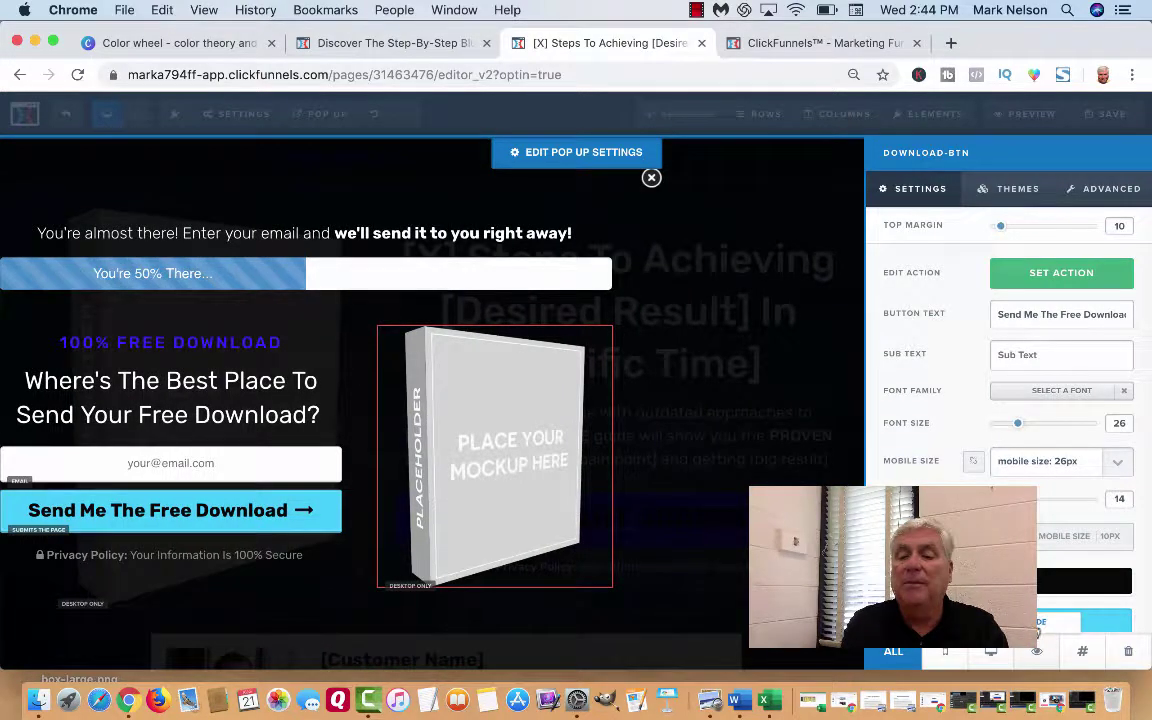
{"action": "left_click", "coordinate": [1038, 630]}
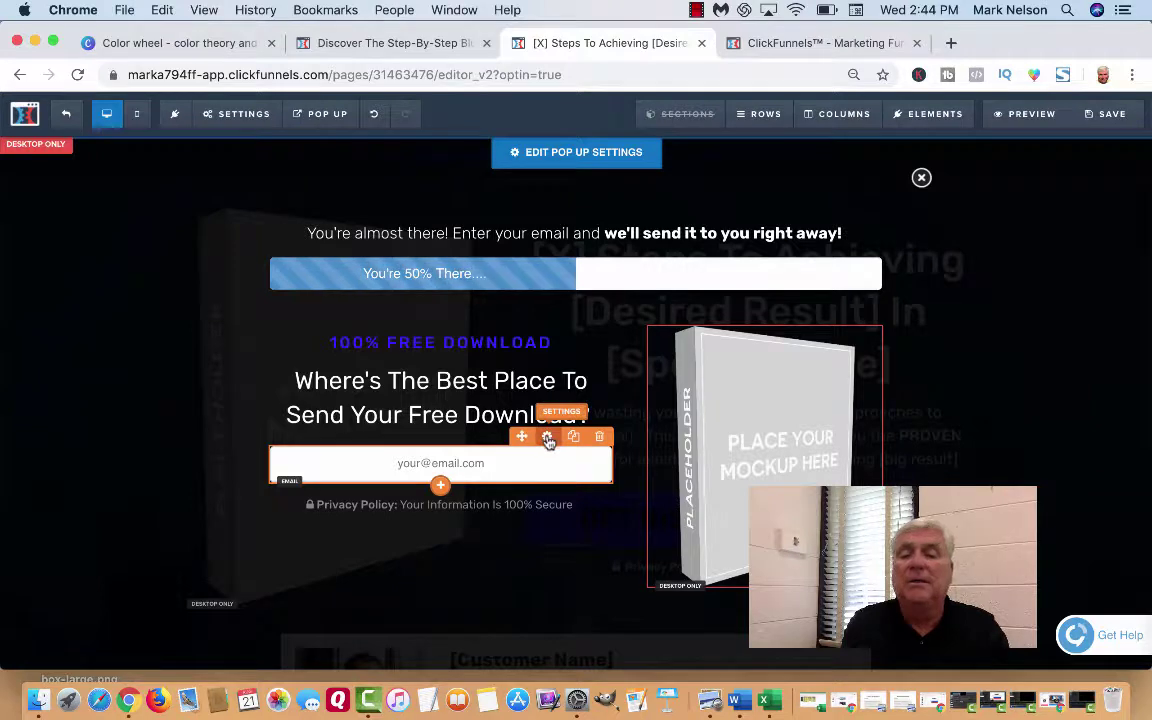
Step: Examine the general settings, themes and advanced styles of the pop-up's email input
{"action": "left_click", "coordinate": [546, 437]}
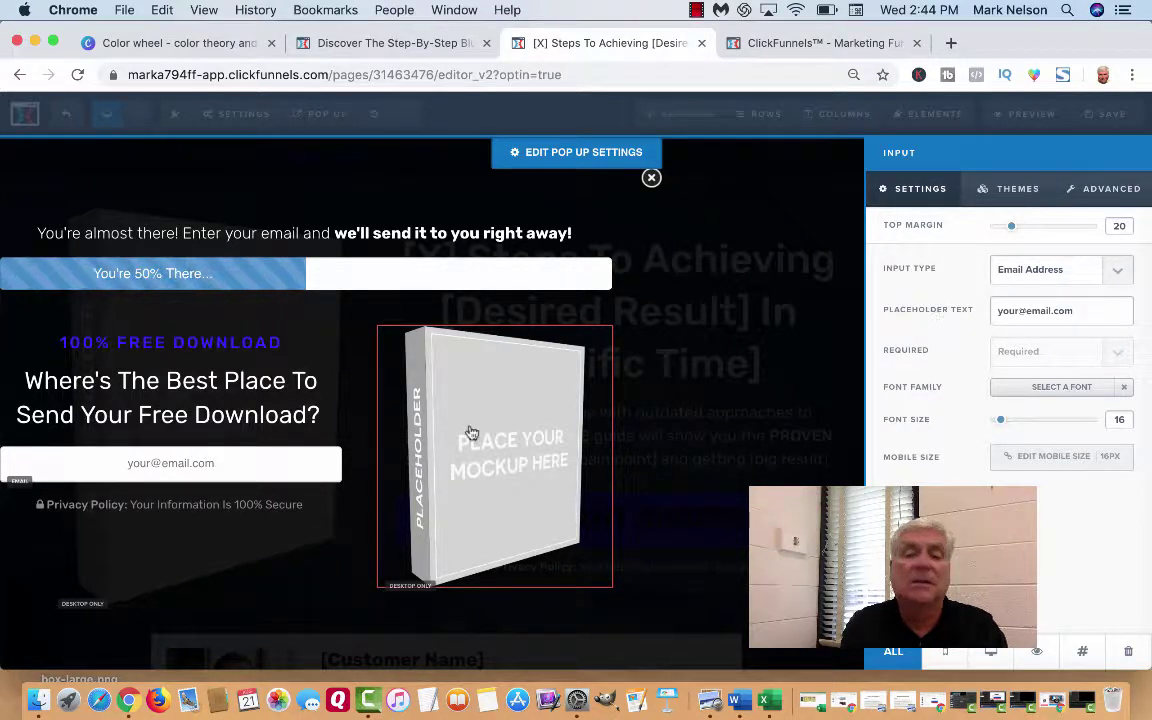
{"action": "left_click", "coordinate": [178, 462]}
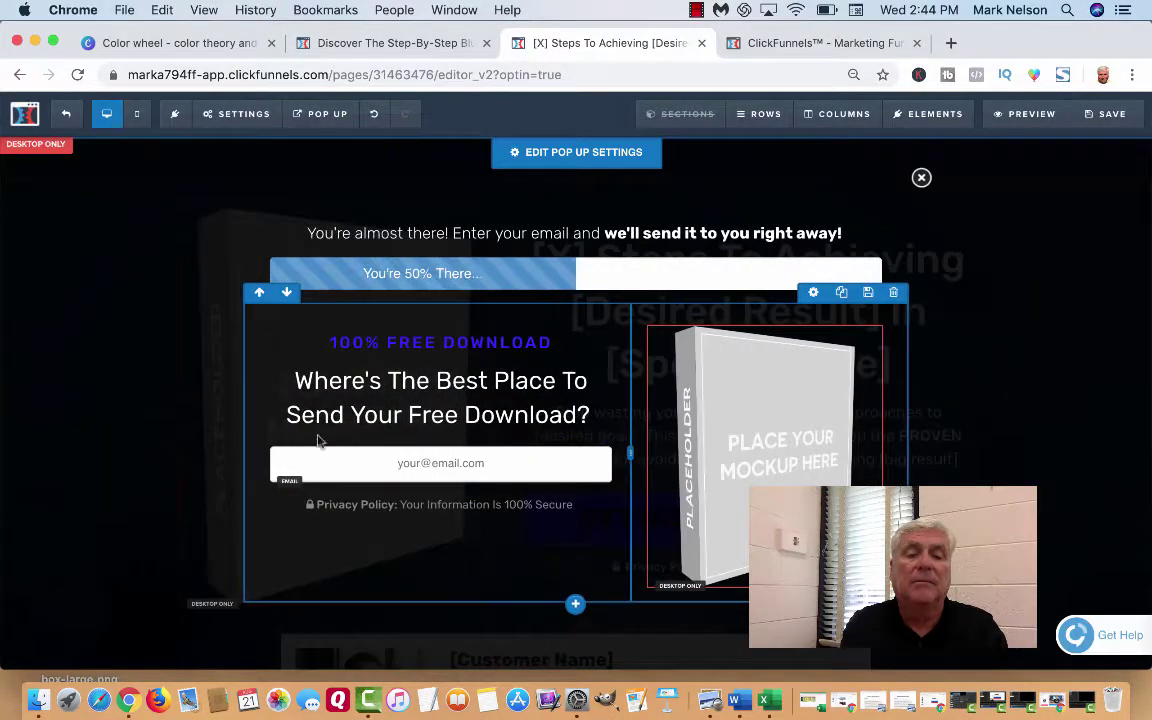
{"action": "mouse_move", "coordinate": [440, 472]}
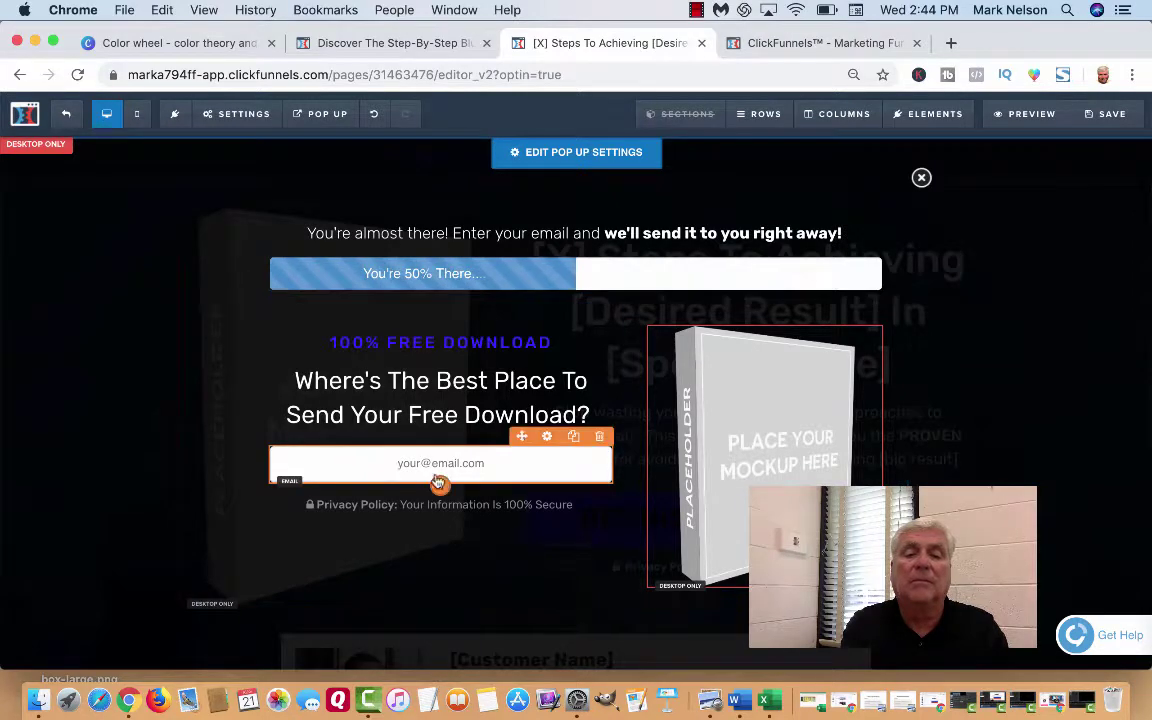
{"action": "left_click", "coordinate": [546, 438]}
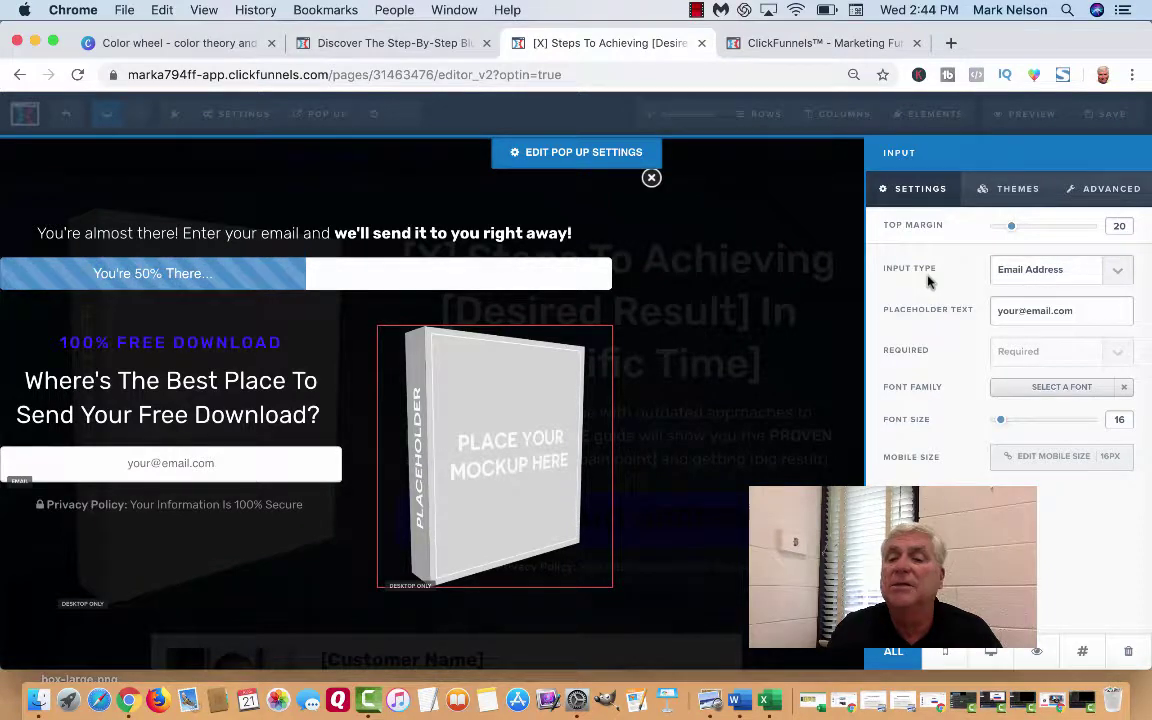
{"action": "left_click", "coordinate": [1020, 193]}
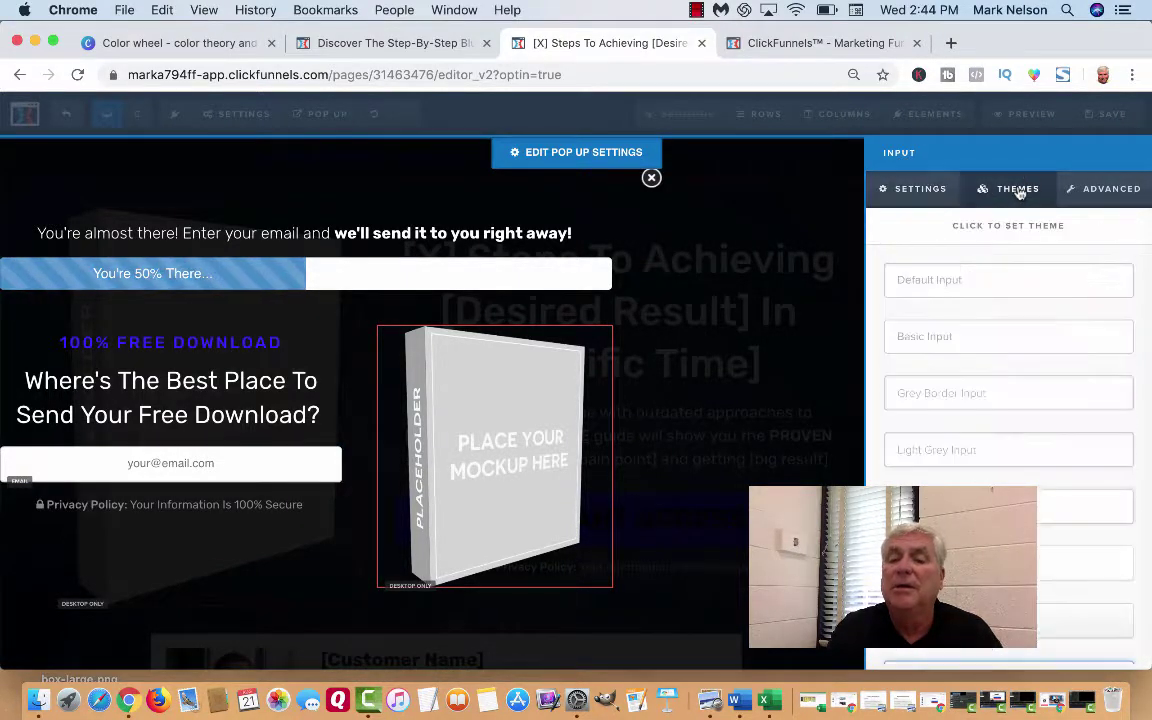
{"action": "left_click", "coordinate": [1105, 190]}
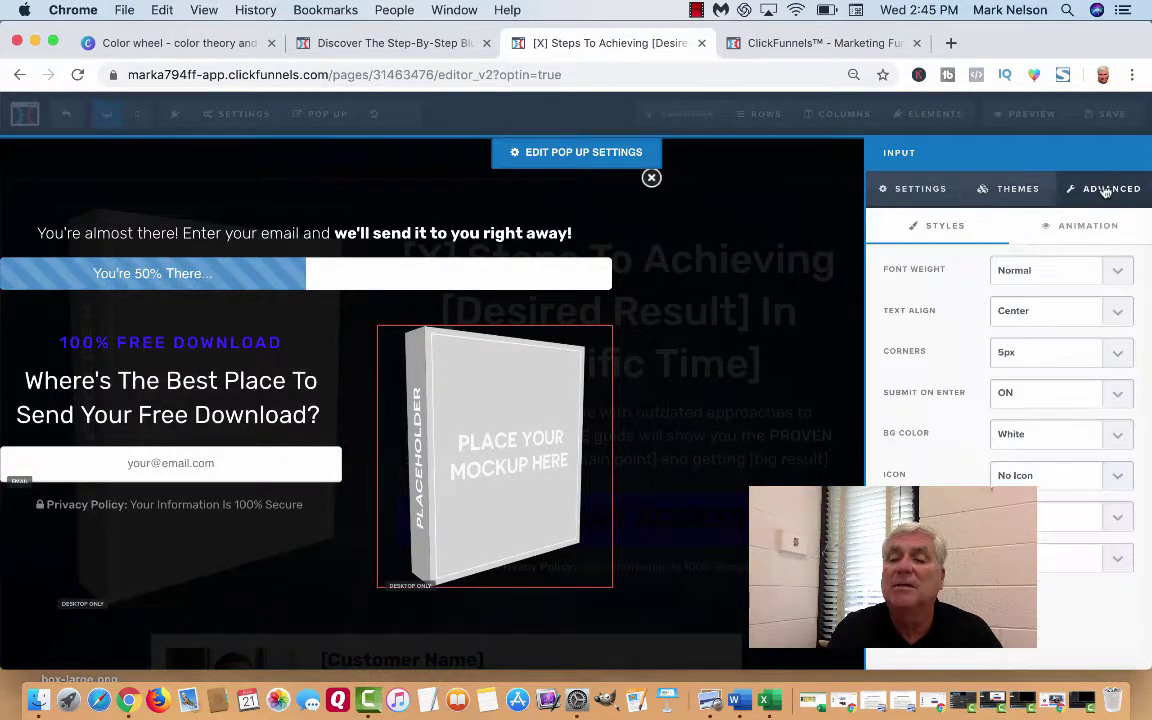
{"action": "left_click", "coordinate": [918, 192]}
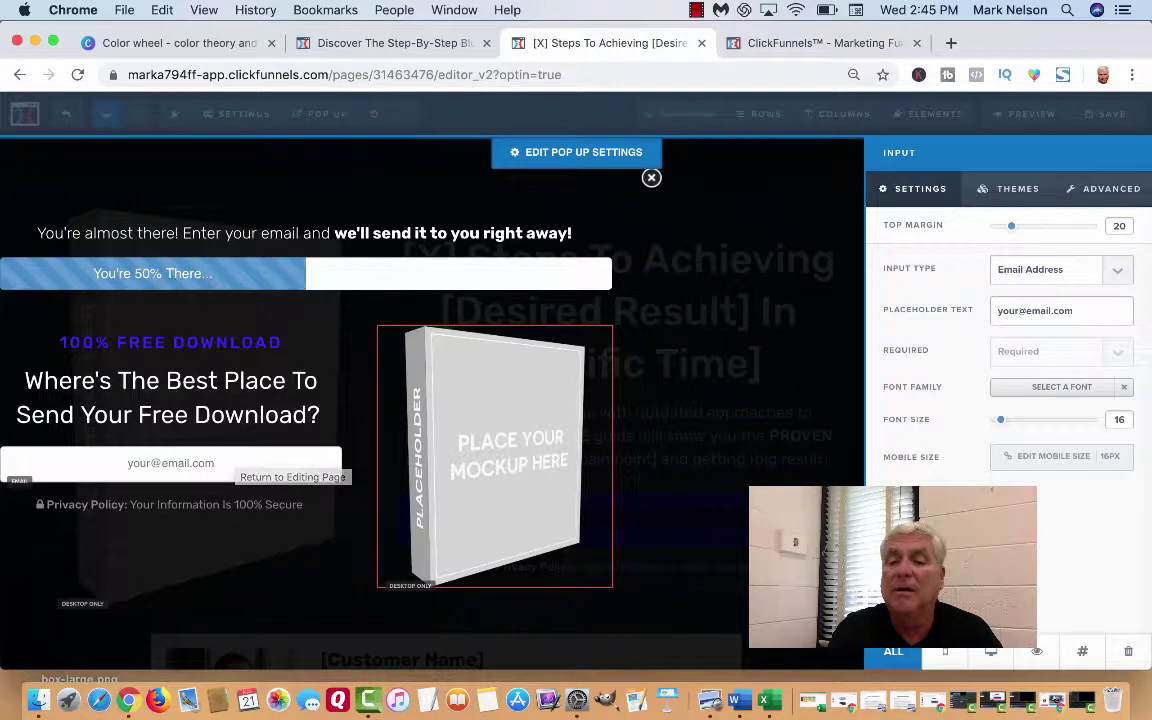
Step: Switch the pop-up's email input to mobile only and back to desktop only, and recheck its settings
{"action": "left_click", "coordinate": [942, 657]}
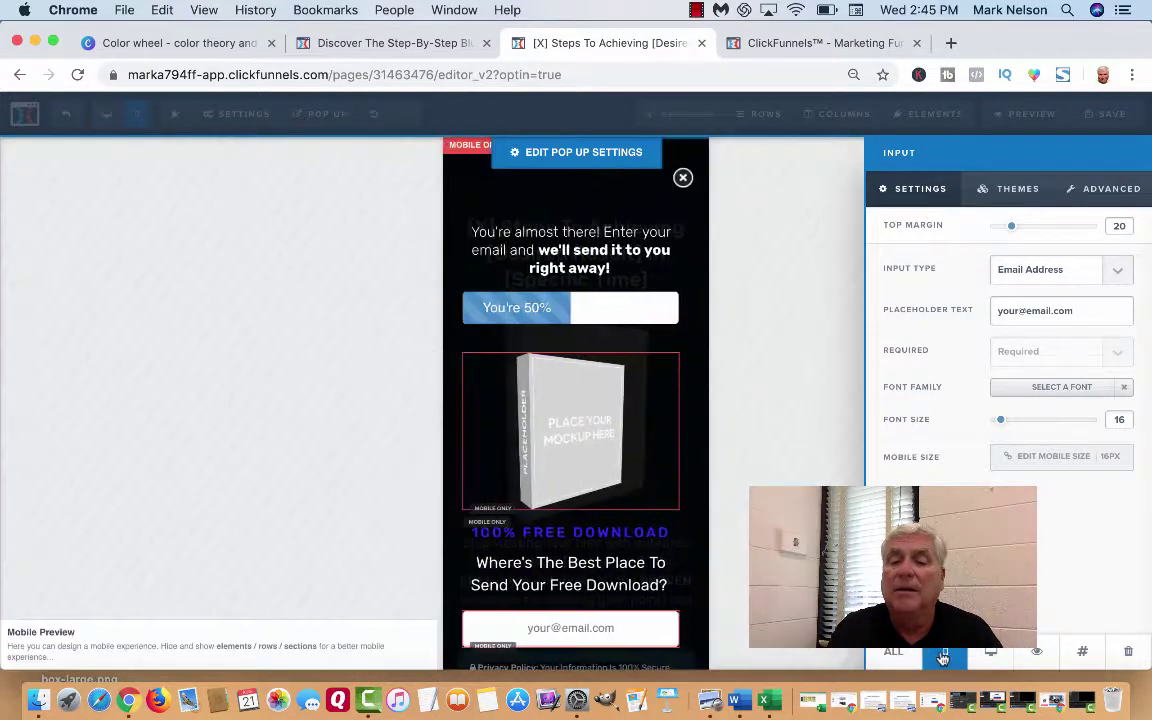
{"action": "left_click", "coordinate": [995, 655]}
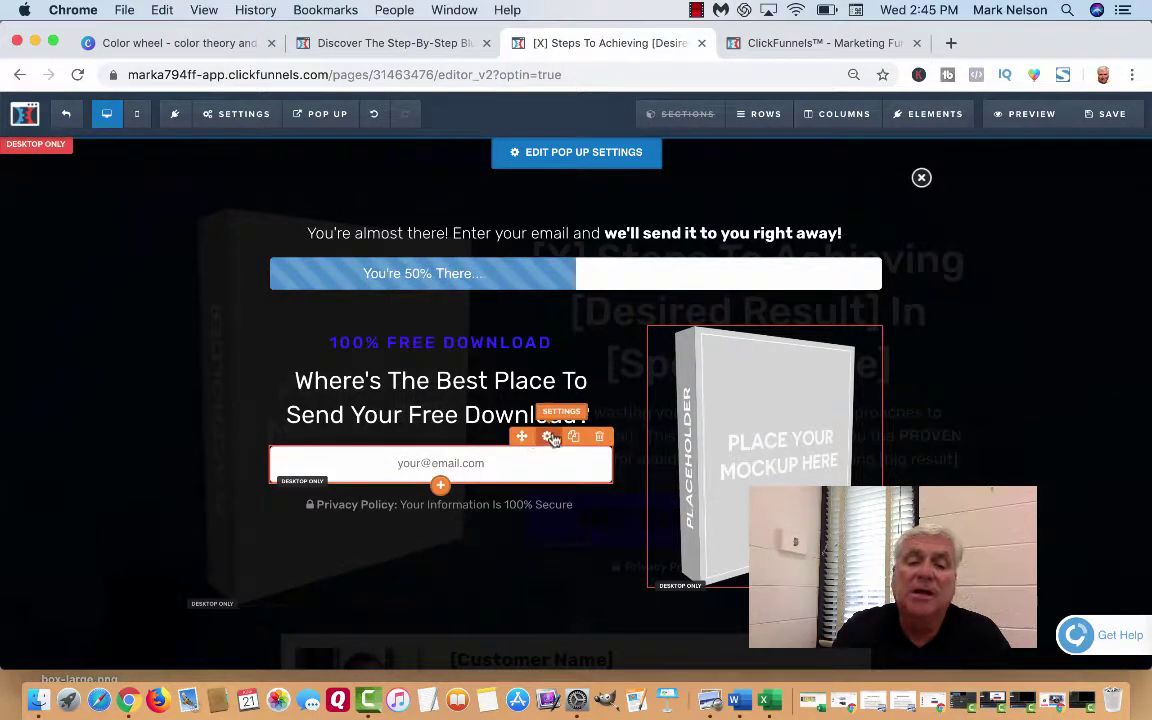
{"action": "left_click", "coordinate": [548, 439]}
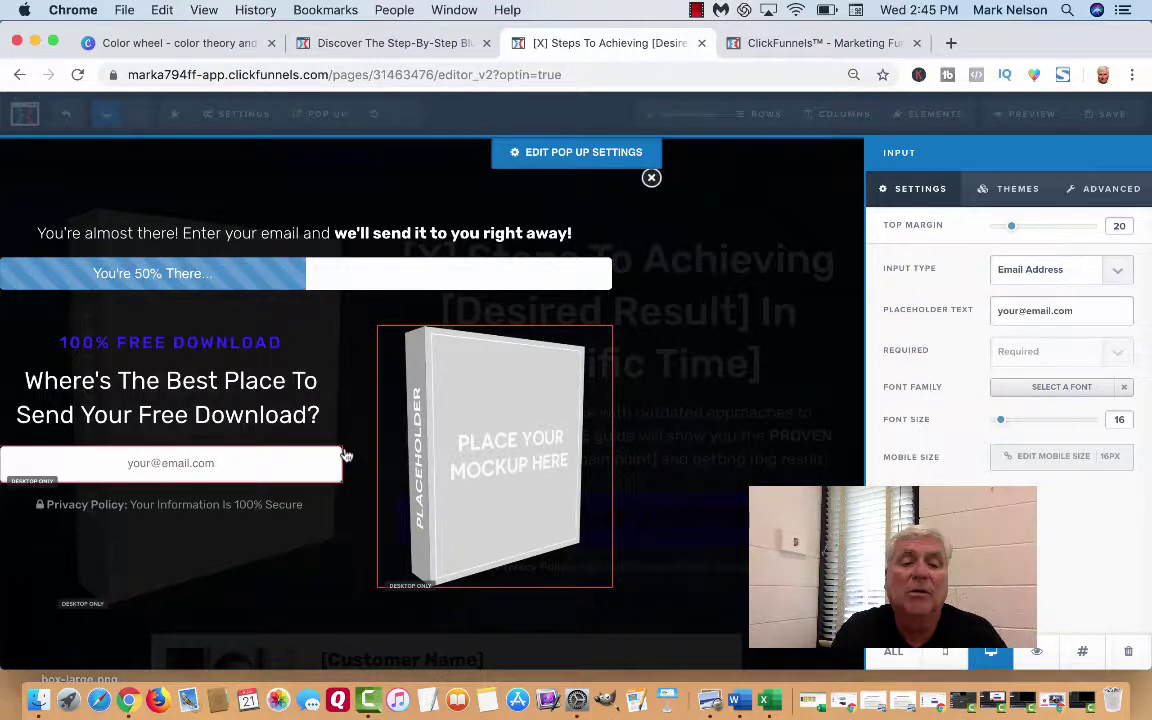
{"action": "left_click", "coordinate": [298, 462]}
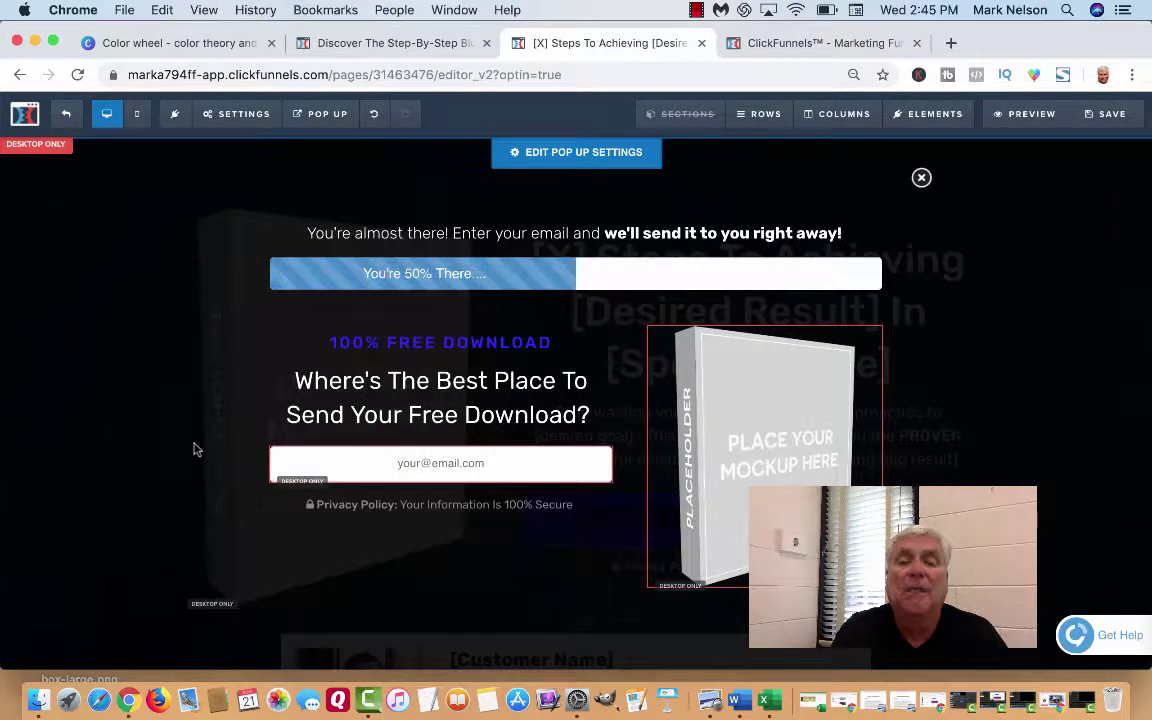
Step: Exit the page editor without saving and reopen the Control version of the Lead Magnet Page for editing
{"action": "left_click", "coordinate": [66, 117]}
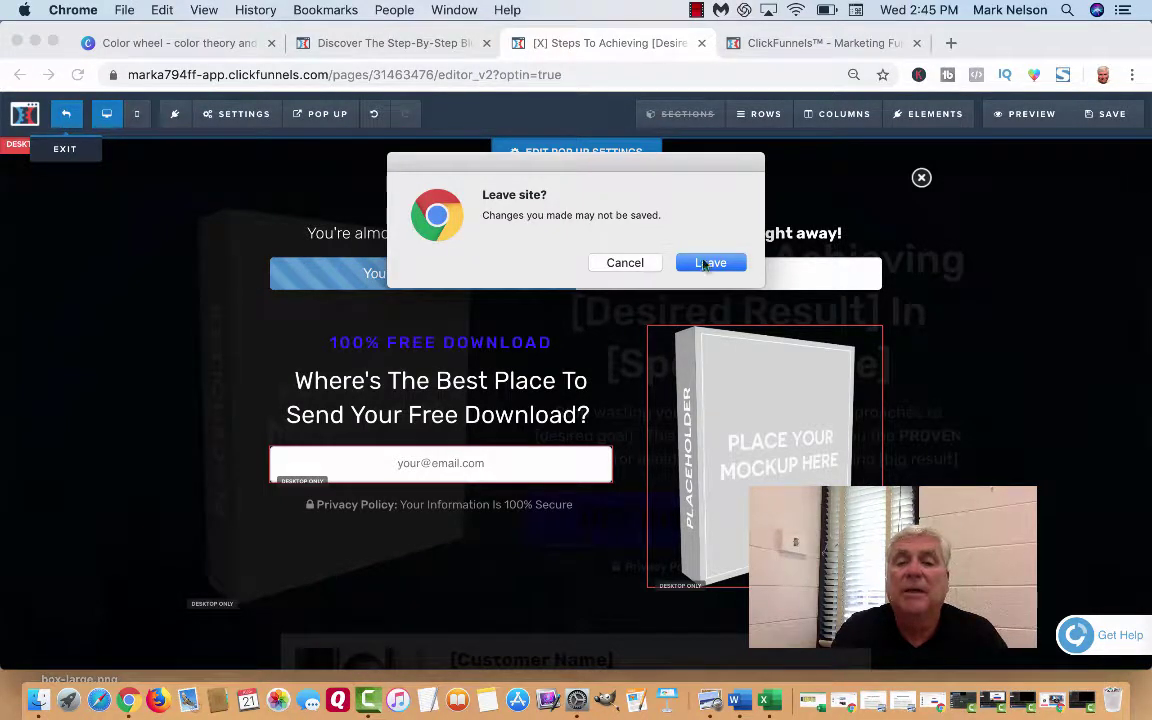
{"action": "left_click", "coordinate": [705, 262]}
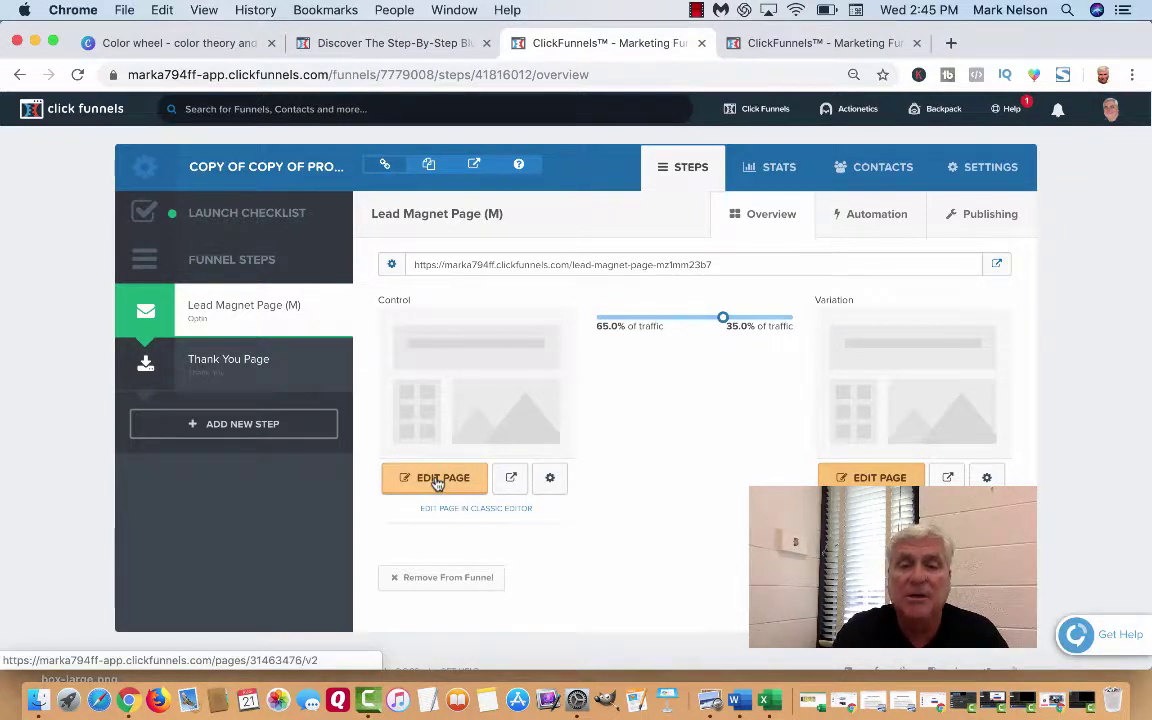
{"action": "left_click", "coordinate": [437, 482]}
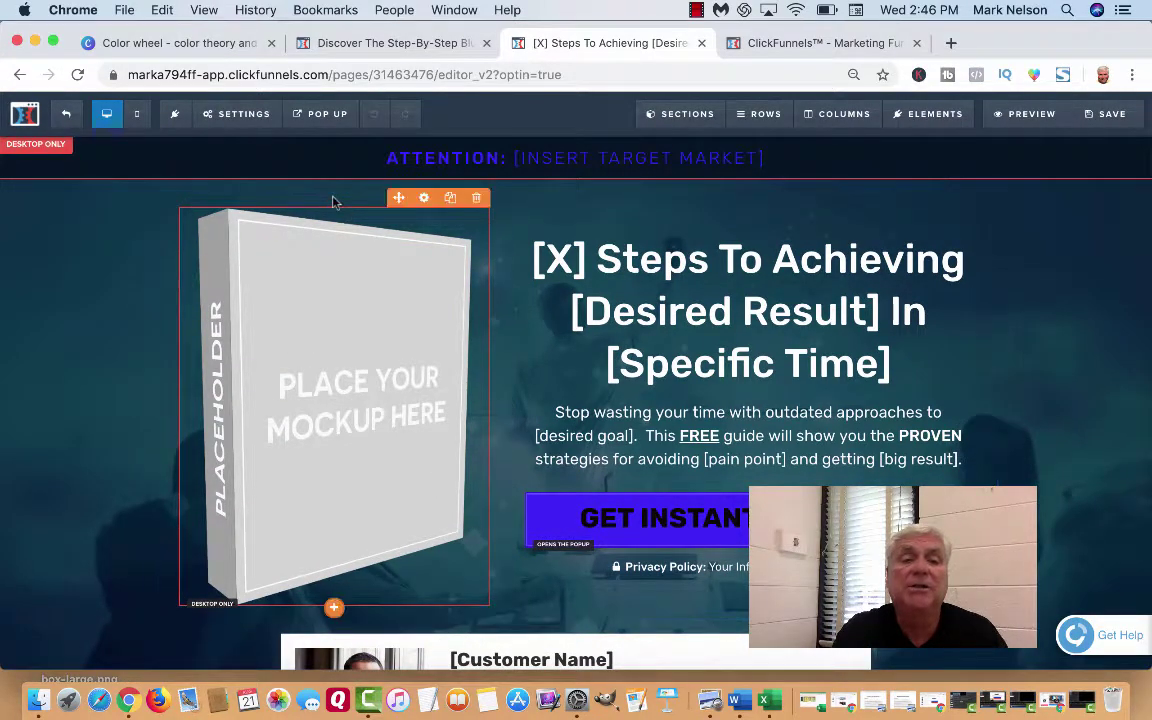
Step: Show the opt-in pop-up, set its Send Me The Free Download button's background color to #3e00ff, and close the button settings
{"action": "left_click", "coordinate": [314, 114]}
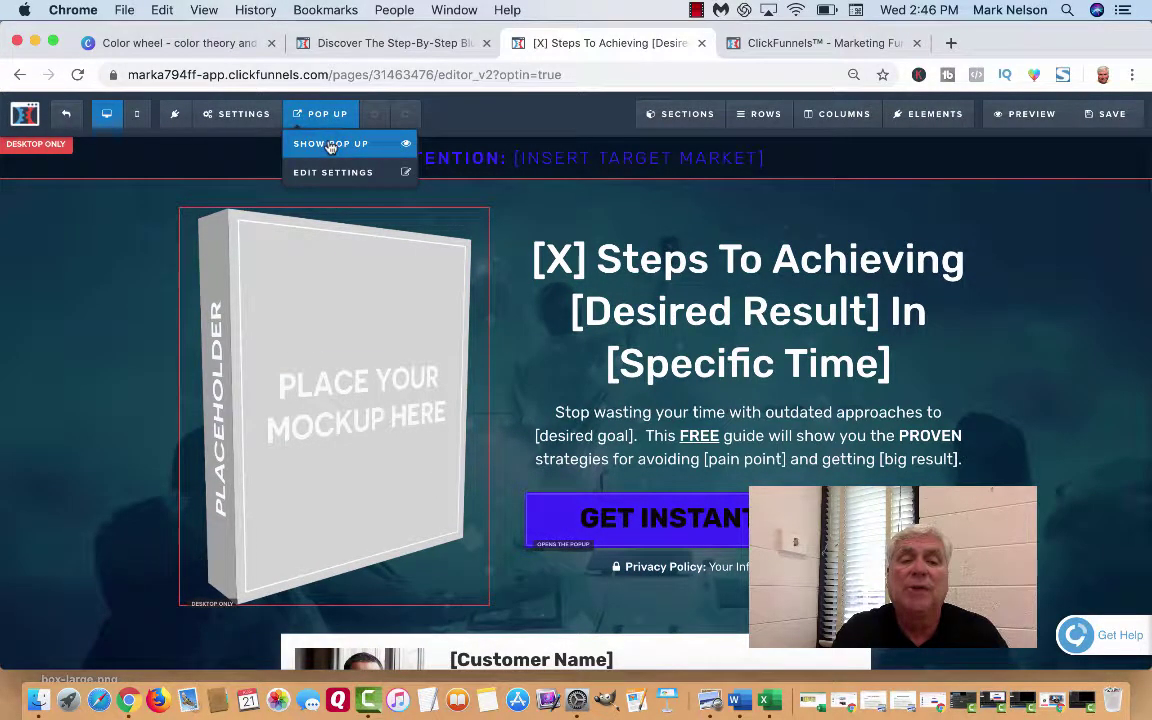
{"action": "left_click", "coordinate": [330, 145]}
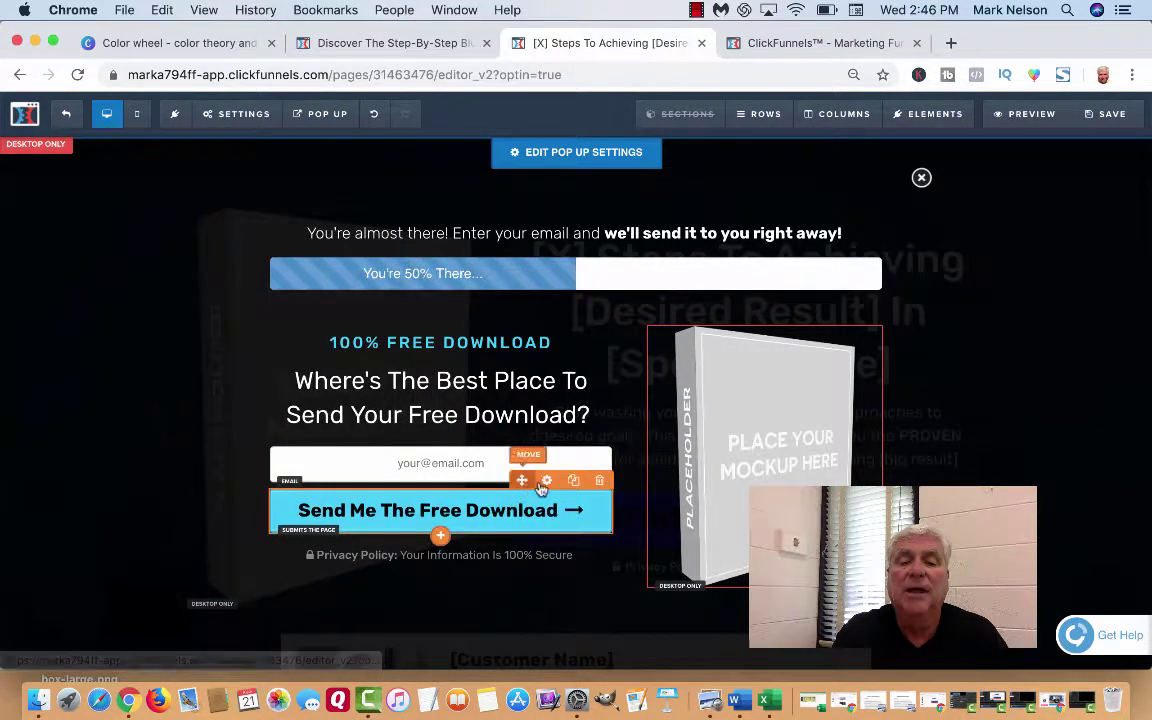
{"action": "left_click", "coordinate": [548, 483]}
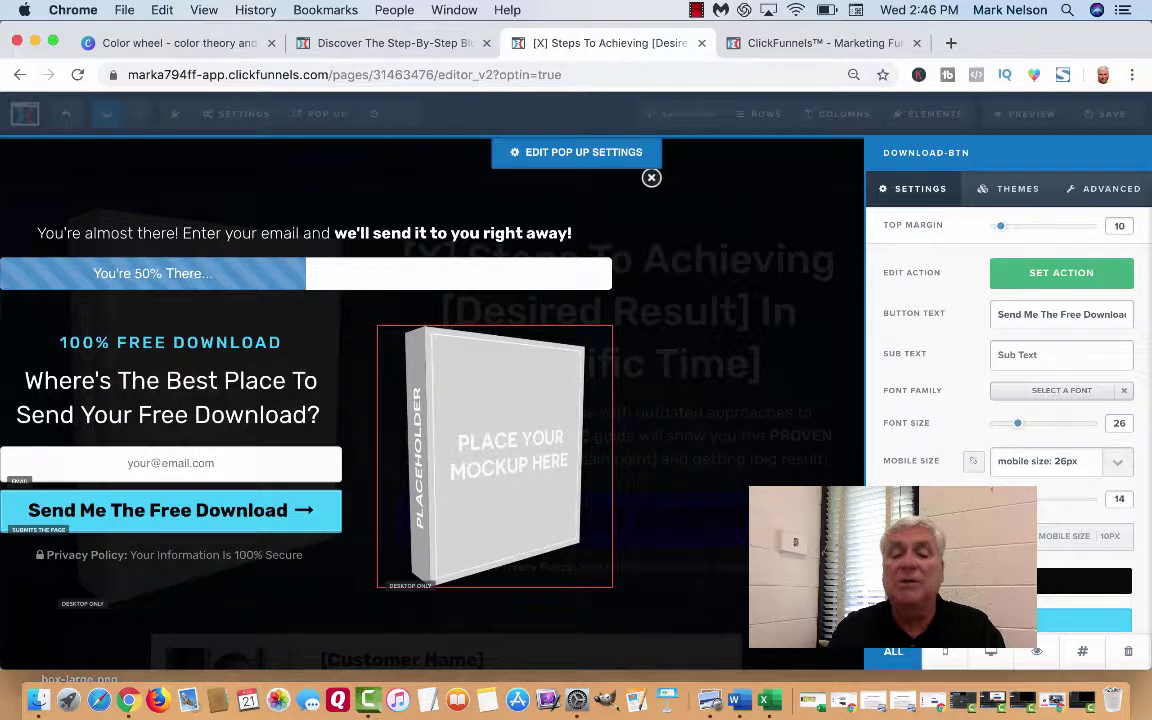
{"action": "left_click", "coordinate": [1010, 621]}
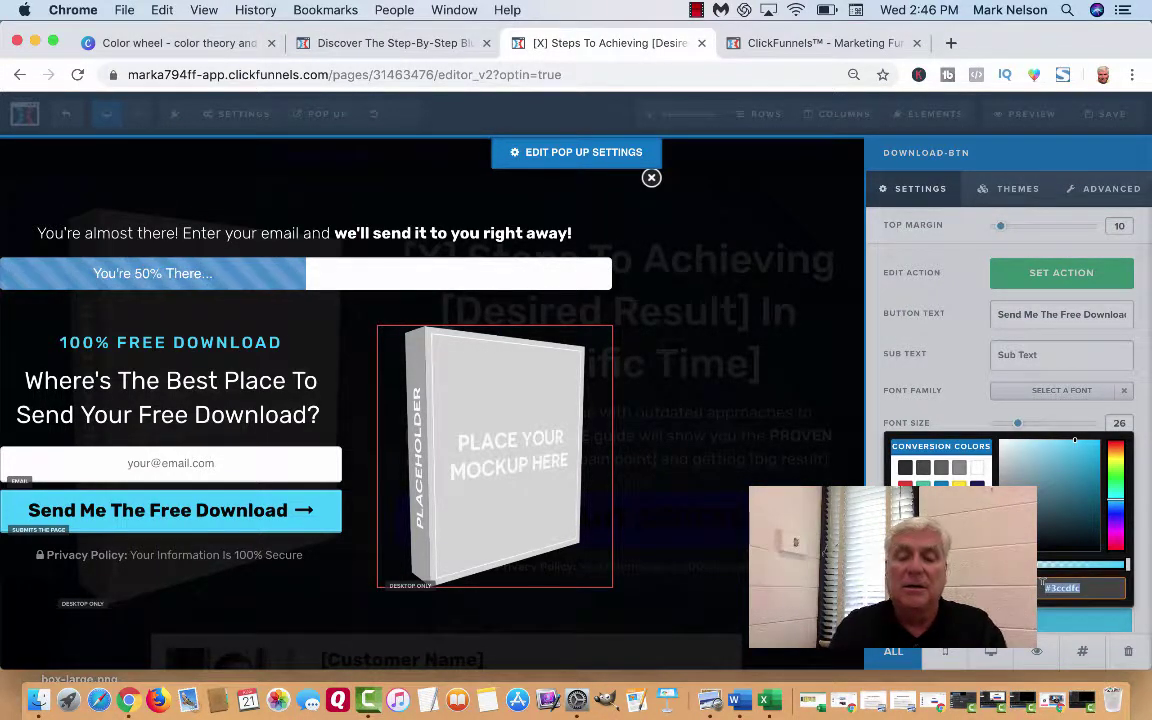
{"action": "left_click_drag", "start_coordinate": [1085, 587], "coordinate": [1042, 582]}
{"action": "type", "text": "#3e00ff"}
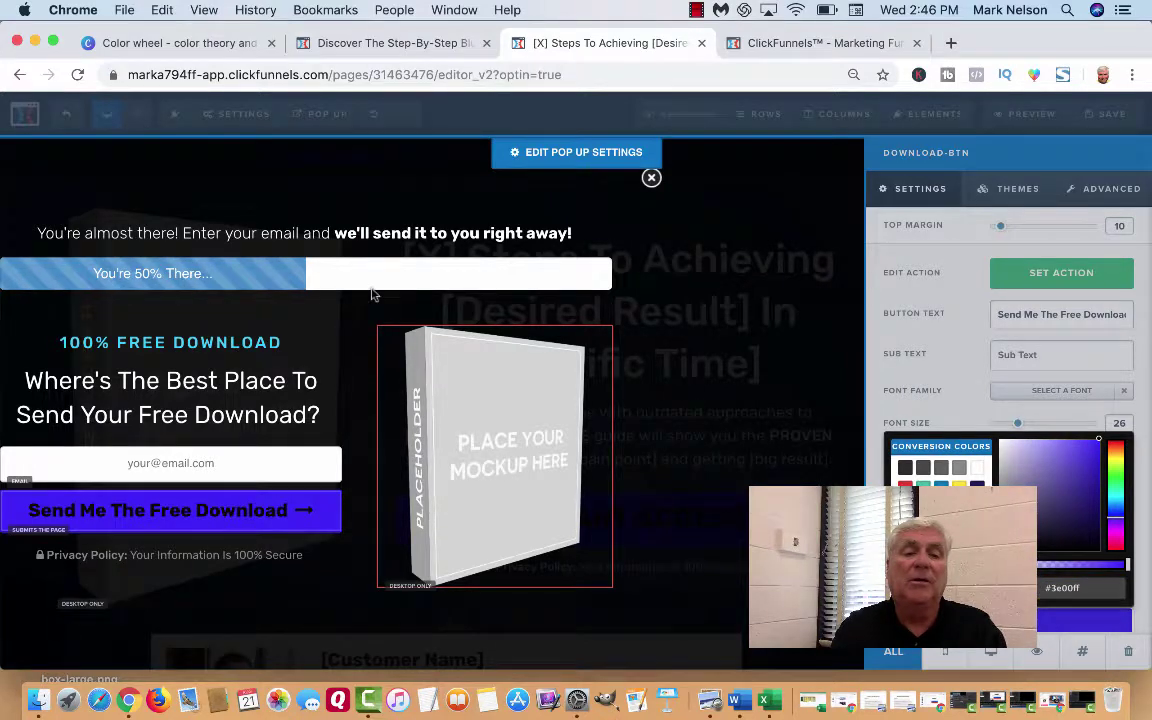
{"action": "left_click", "coordinate": [373, 296]}
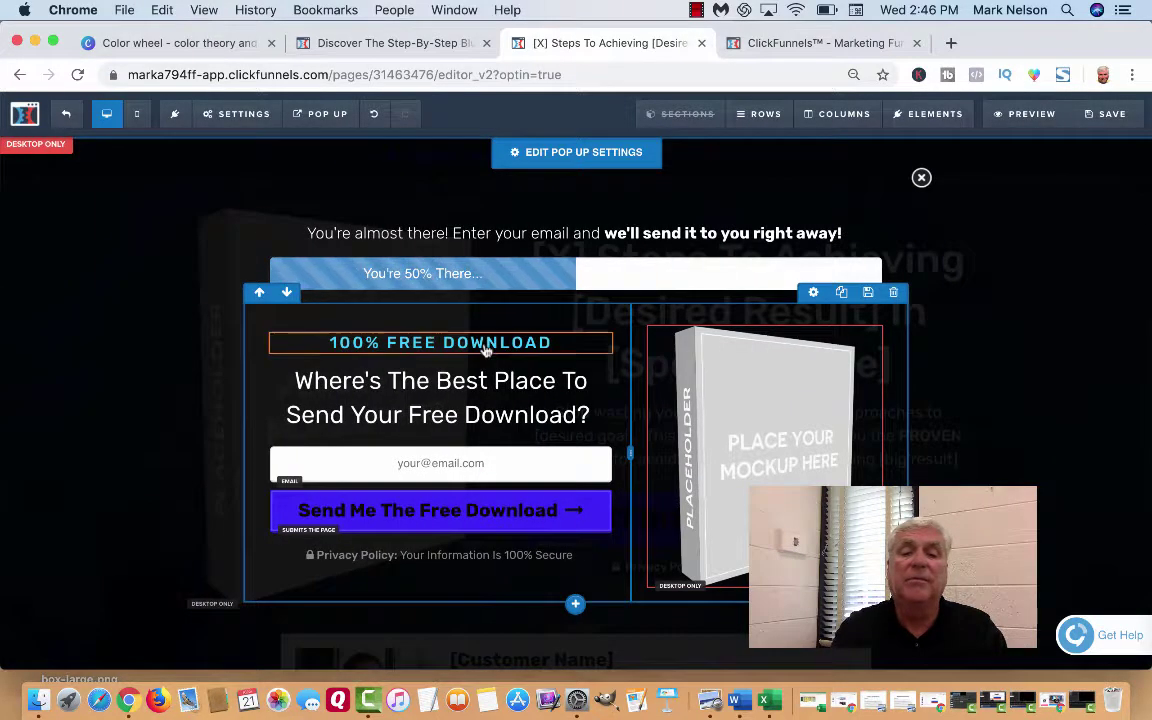
Step: Set the bold color of the pop-up's 100% FREE DOWNLOAD sub-headline to #3e00ff and close its settings
{"action": "left_click", "coordinate": [548, 327]}
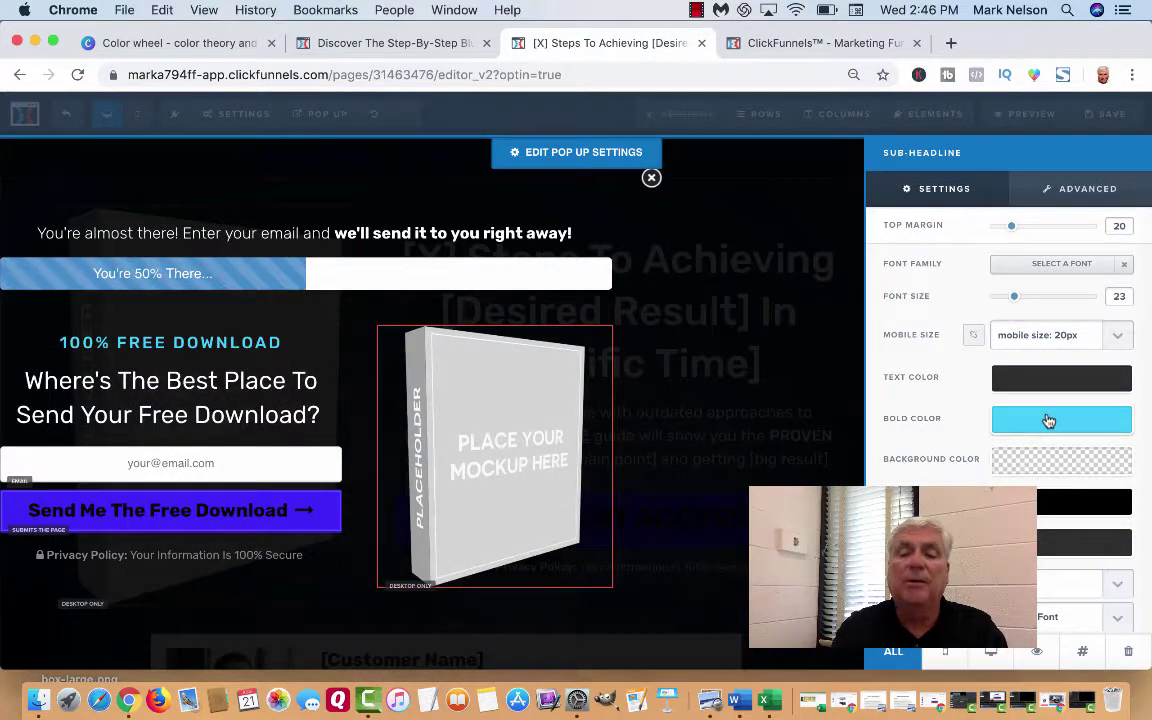
{"action": "left_click", "coordinate": [1048, 421]}
{"action": "left_click", "coordinate": [1093, 589]}
{"action": "type", "text": "#3e00ff"}
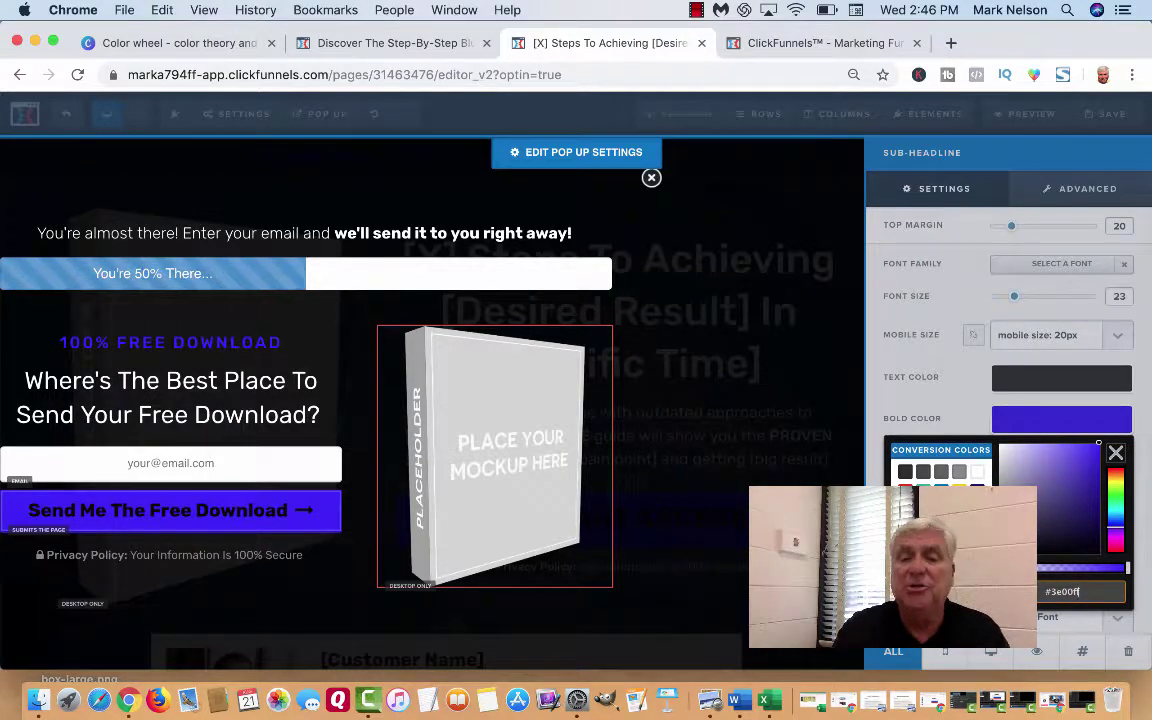
{"action": "left_click", "coordinate": [935, 459]}
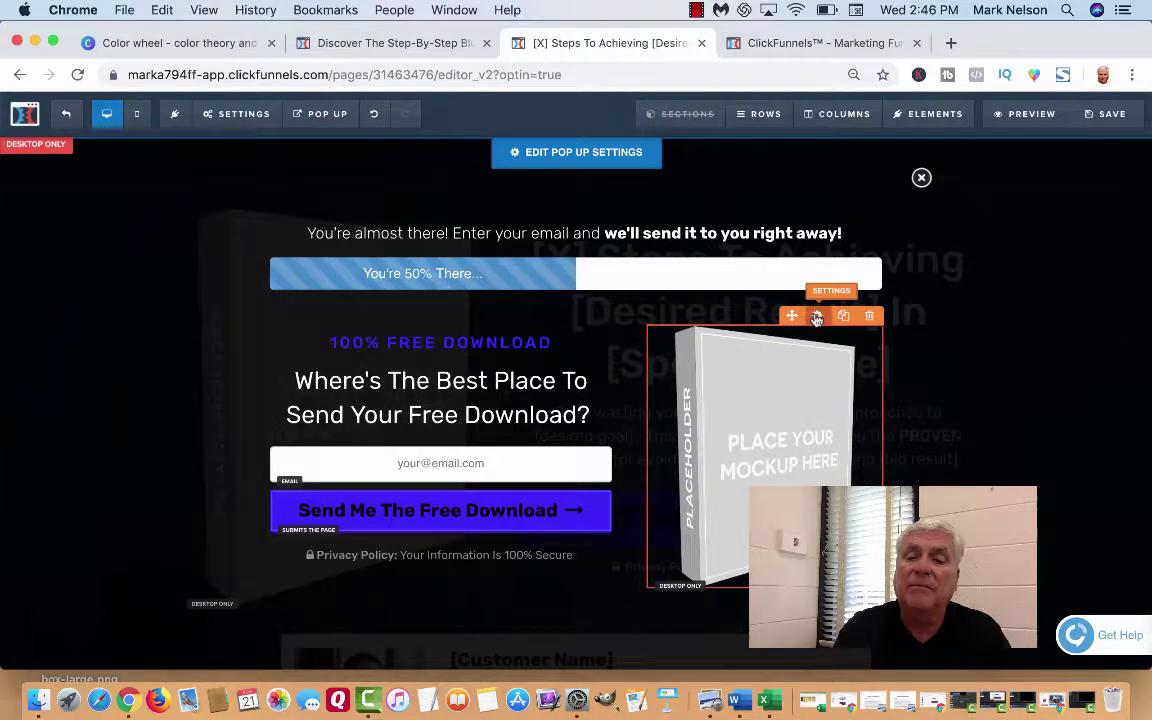
Step: Look over the settings of the pop-up's mockup image, close them, and save the page
{"action": "left_click", "coordinate": [817, 316]}
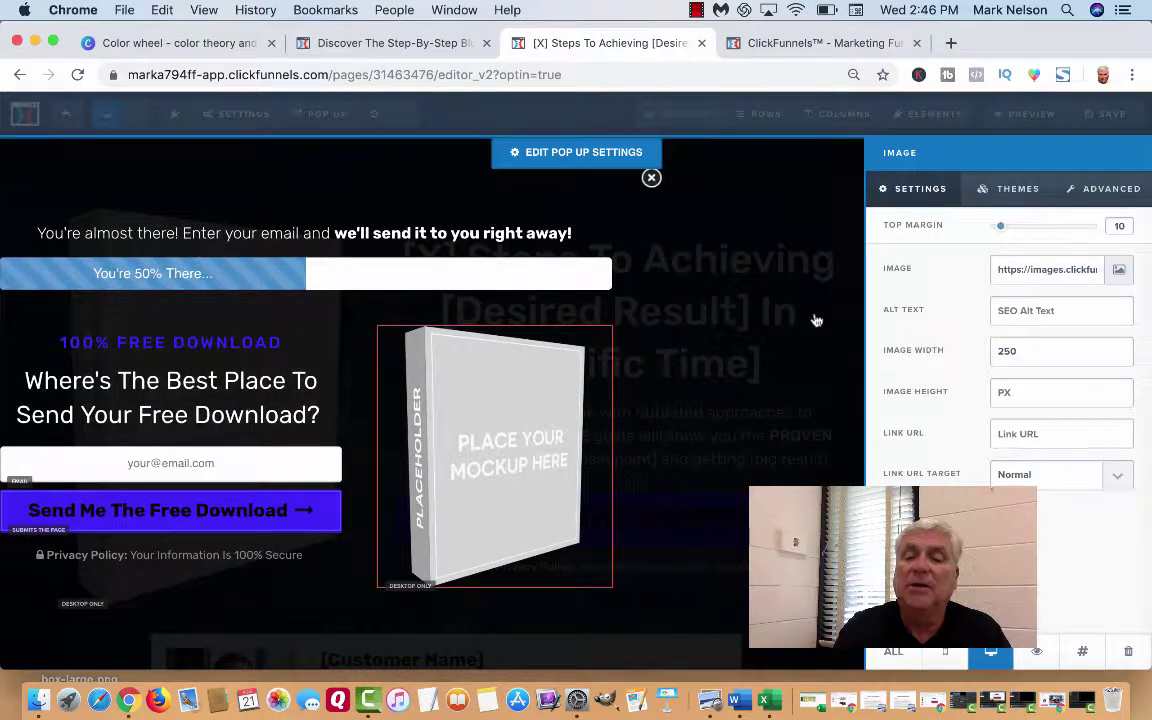
{"action": "left_click", "coordinate": [757, 331]}
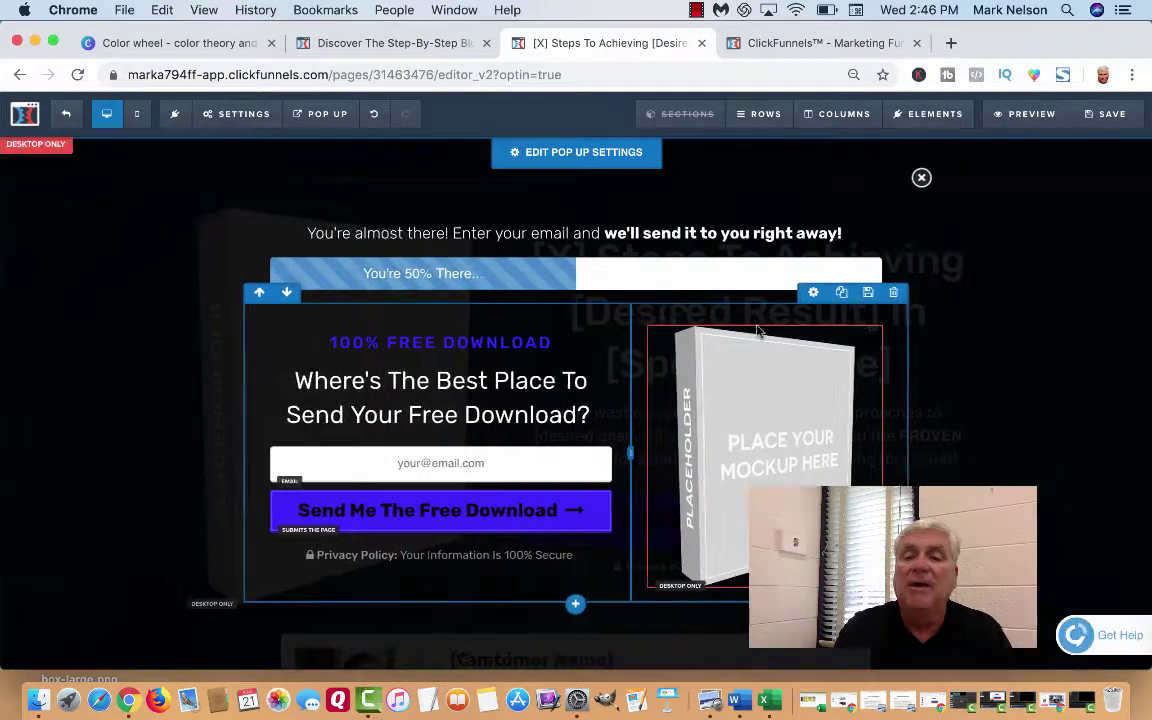
{"action": "left_click", "coordinate": [1107, 120]}
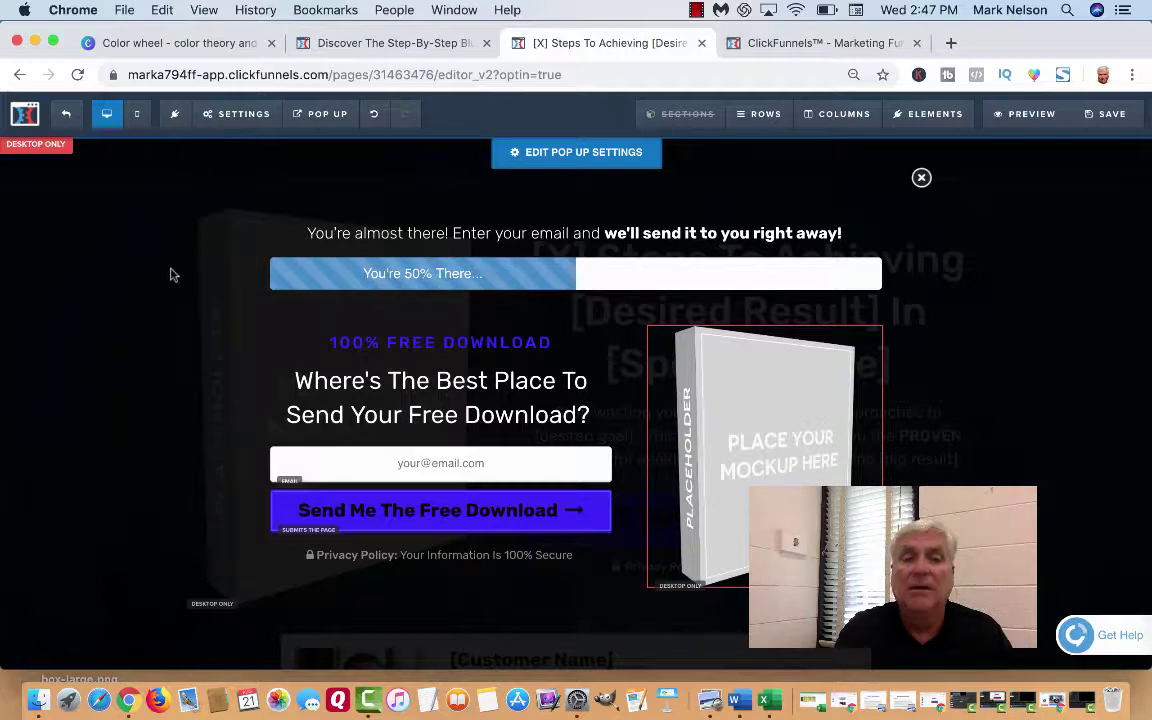
Step: Check the recolored pop-up from its heading to its button in the mobile view and save the page
{"action": "left_click", "coordinate": [135, 119]}
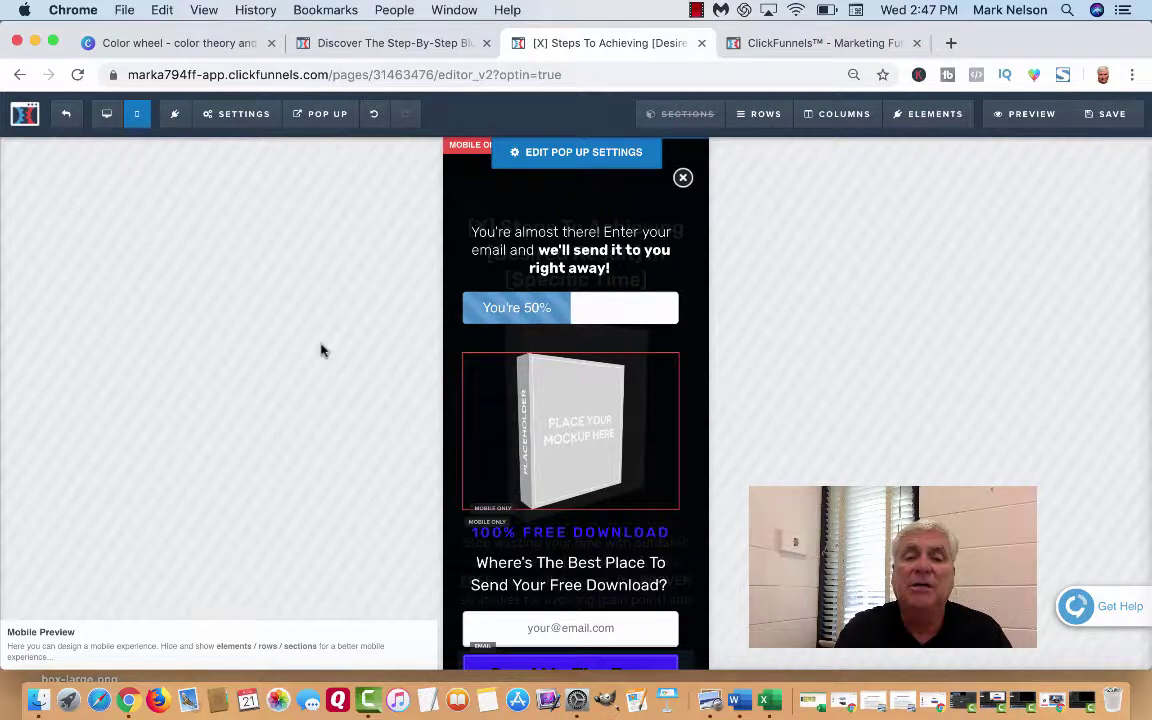
{"action": "scroll", "coordinate": [483, 465], "scroll_direction": "down", "scroll_amount": 3}
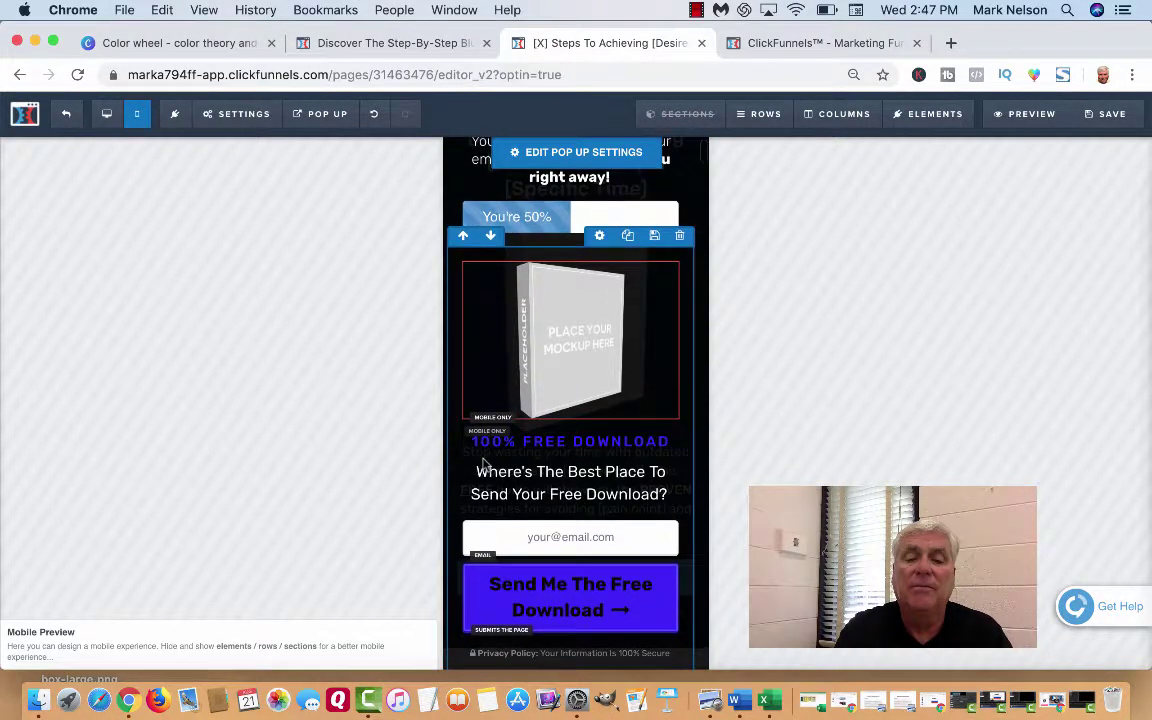
{"action": "scroll", "coordinate": [483, 463], "scroll_direction": "down", "scroll_amount": 2}
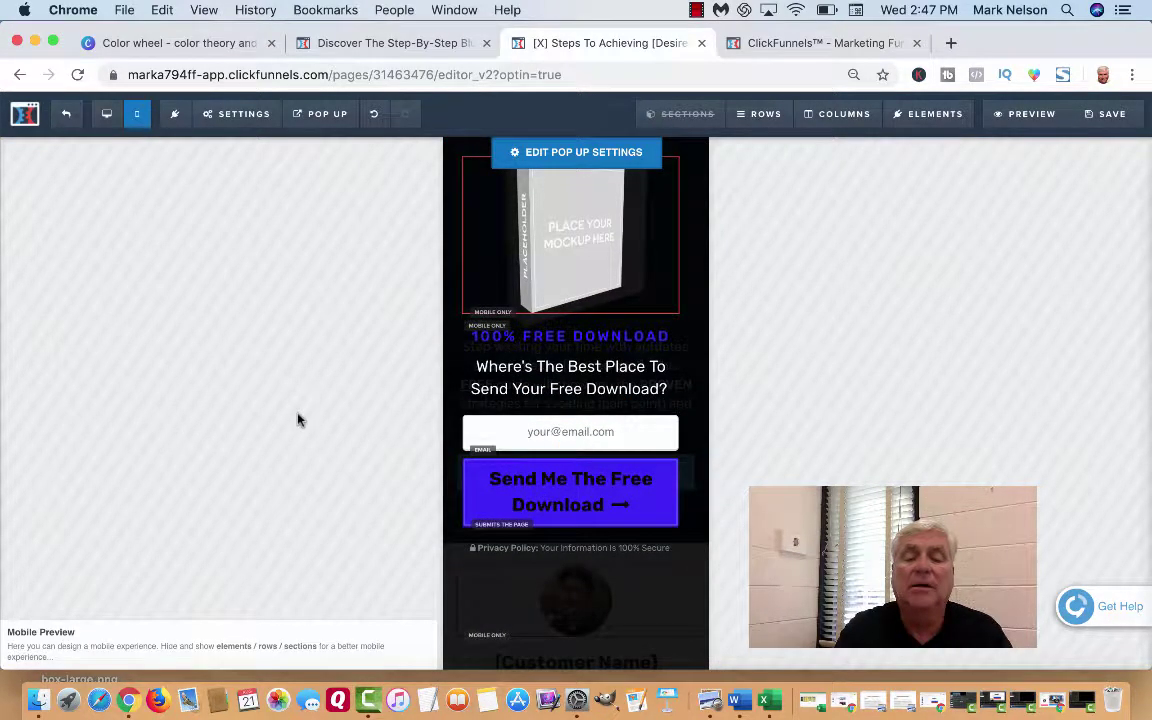
{"action": "mouse_move", "coordinate": [322, 113]}
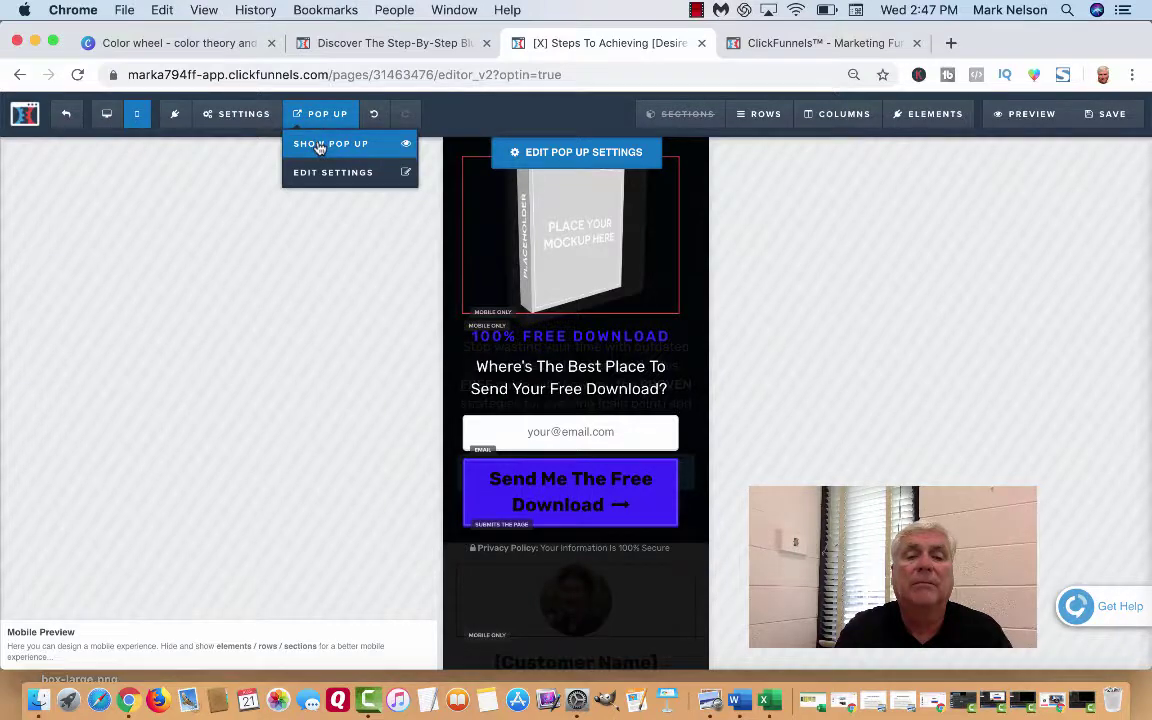
{"action": "left_click", "coordinate": [320, 147]}
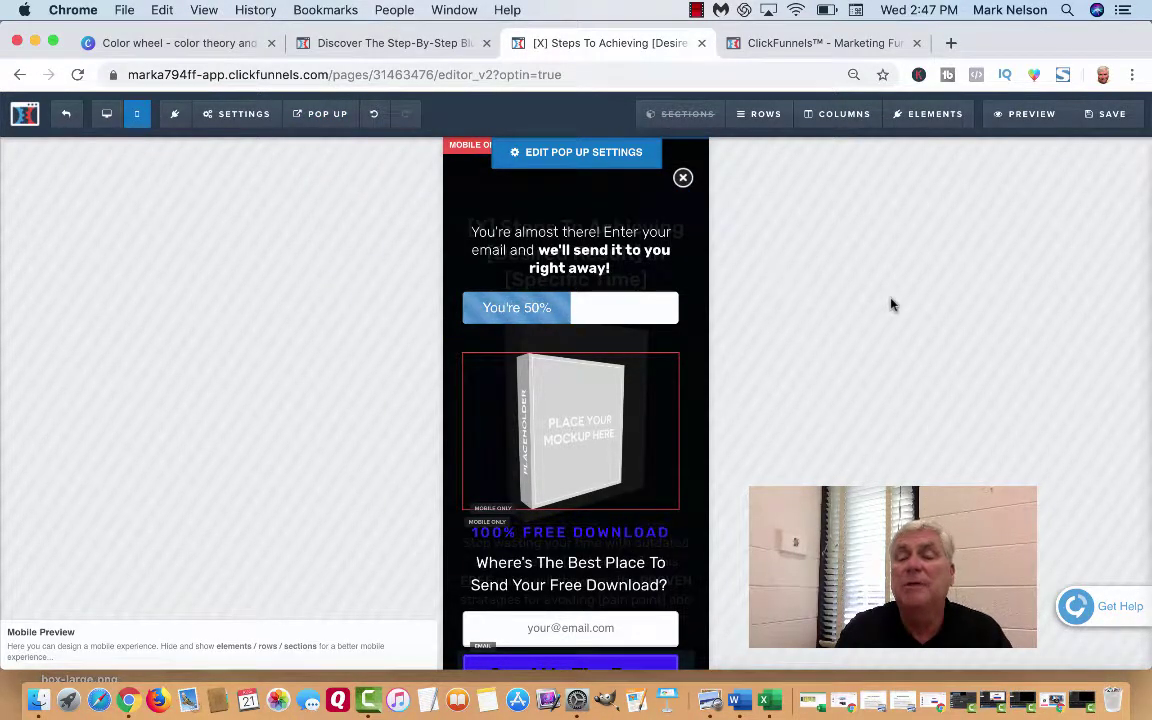
{"action": "left_click", "coordinate": [1116, 114]}
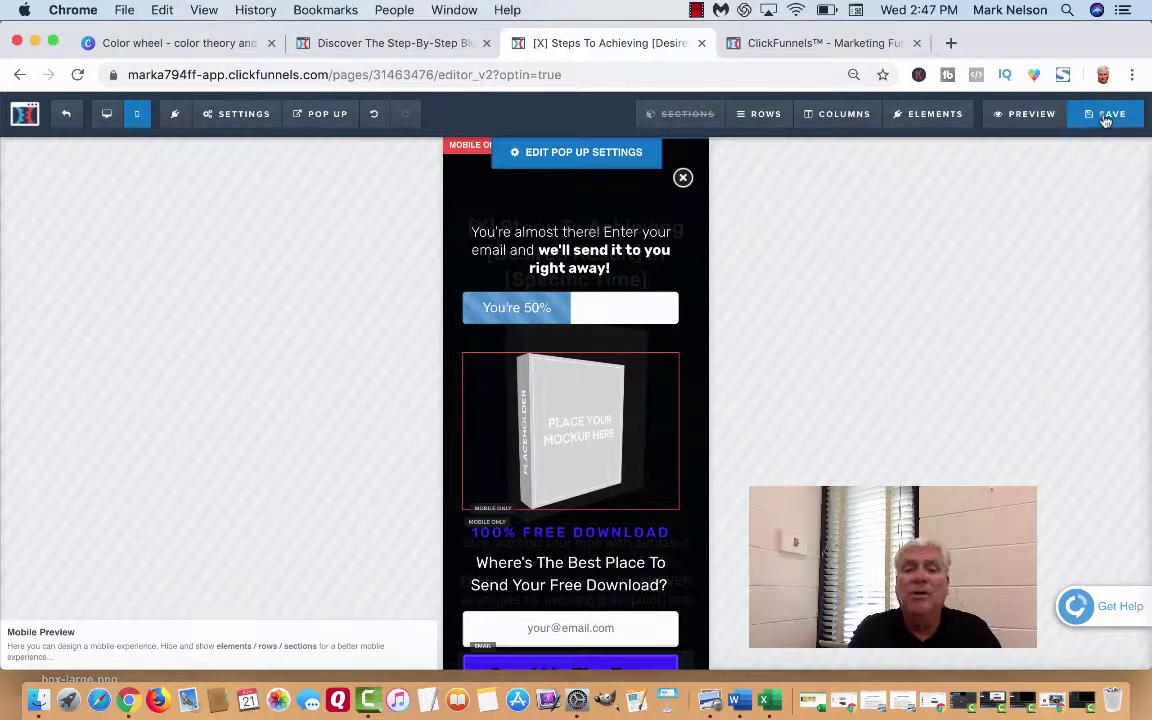
{"action": "left_click", "coordinate": [1106, 116]}
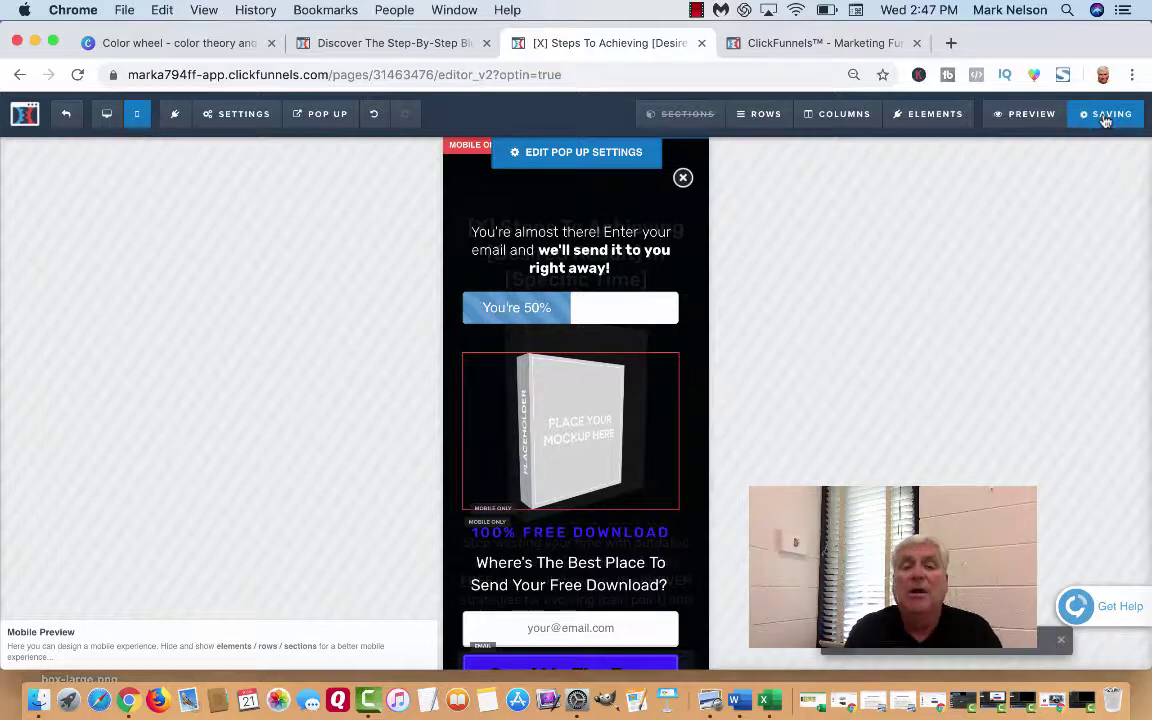
Step: Switch to Canva's color wheel and try the complementary combinations of #0005ff, #98d827 and #009dff
{"action": "left_click", "coordinate": [149, 46]}
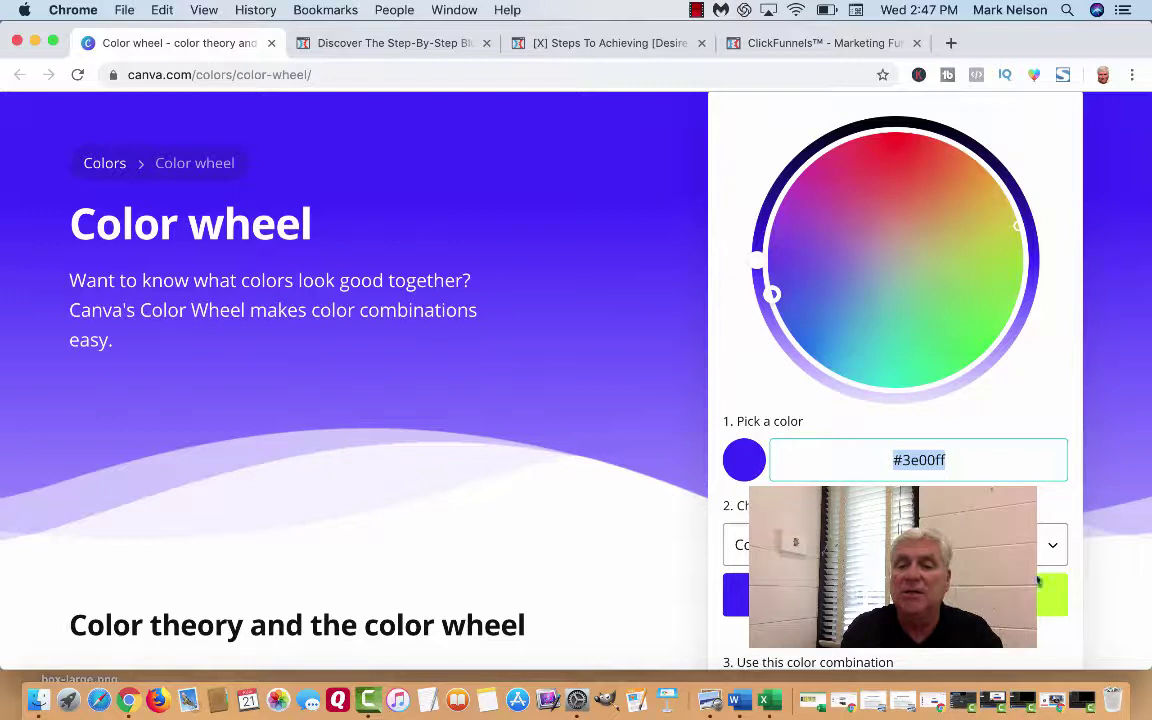
{"action": "left_click_drag", "start_coordinate": [771, 294], "coordinate": [788, 329]}
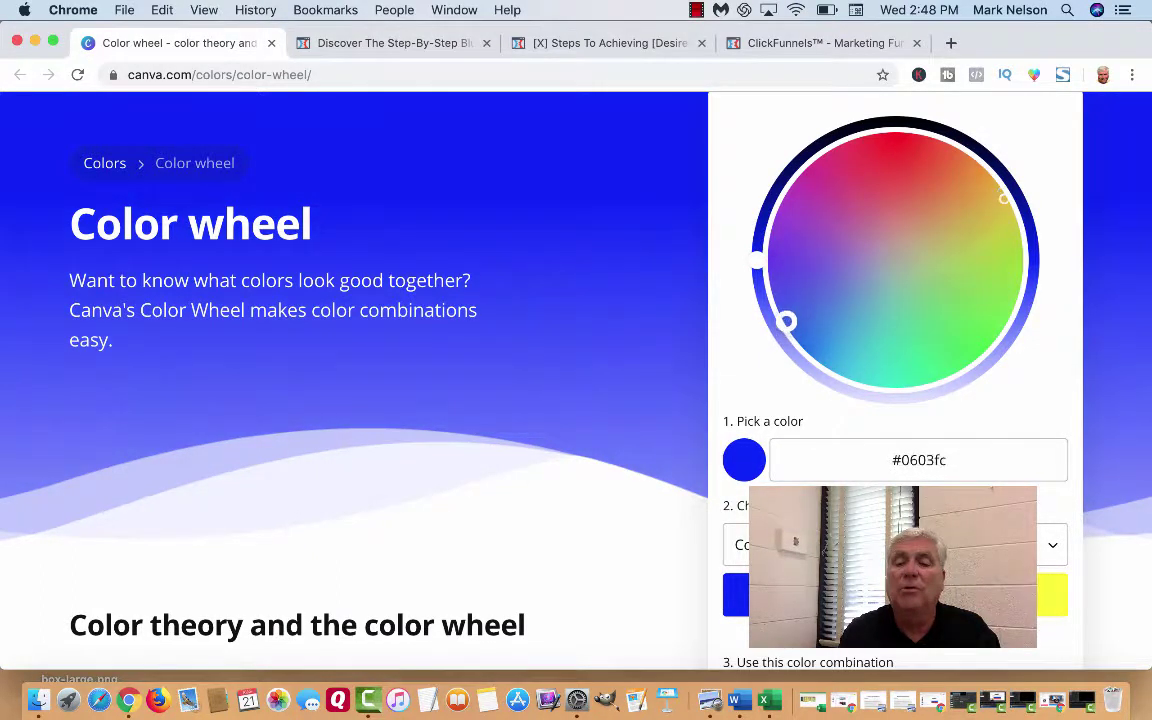
{"action": "left_click_drag", "start_coordinate": [787, 320], "coordinate": [789, 327]}
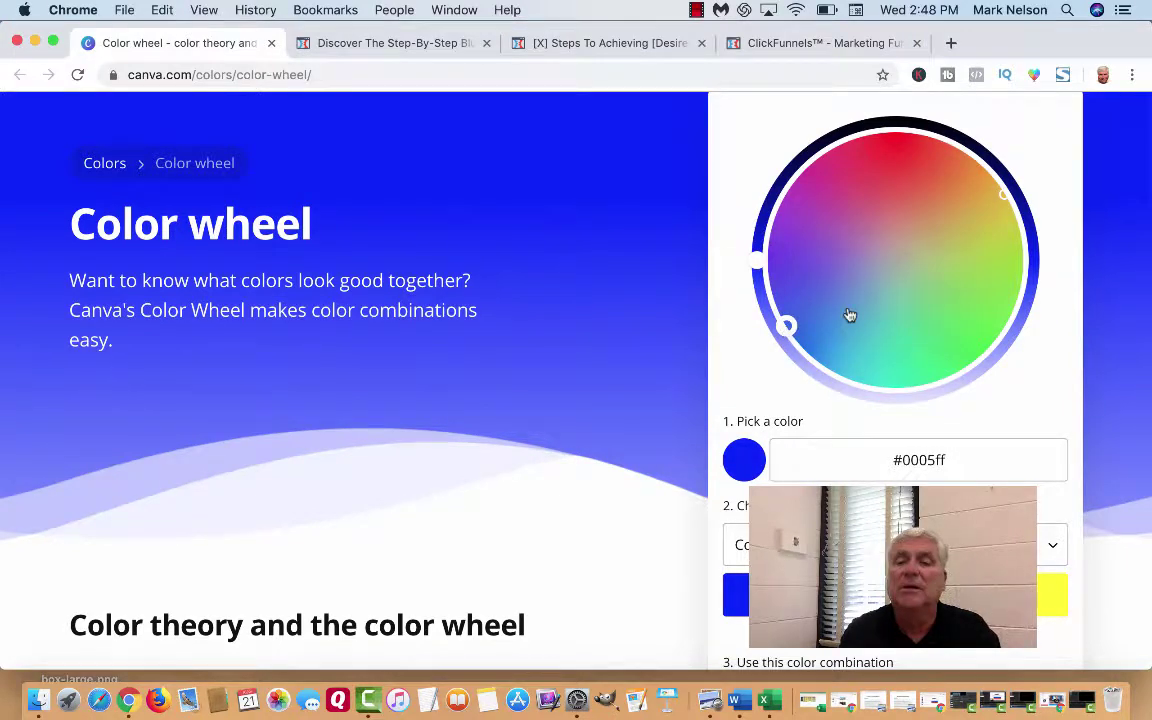
{"action": "left_click_drag", "start_coordinate": [1003, 190], "coordinate": [983, 248]}
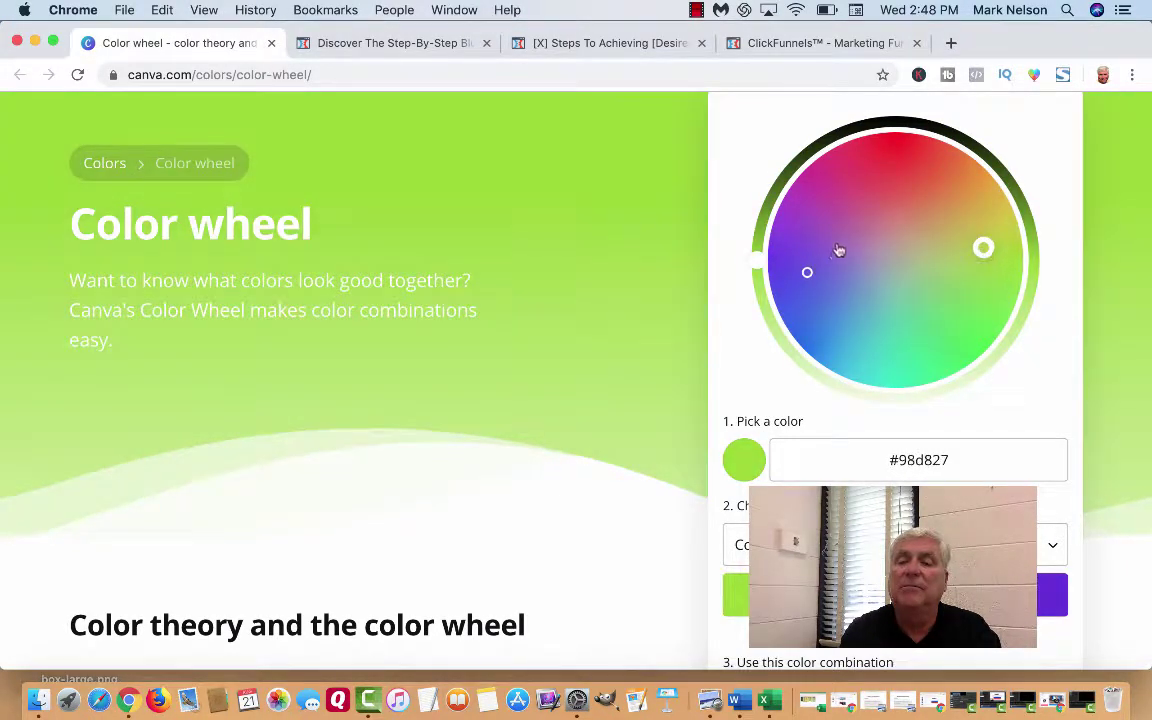
{"action": "left_click_drag", "start_coordinate": [807, 272], "coordinate": [845, 377]}
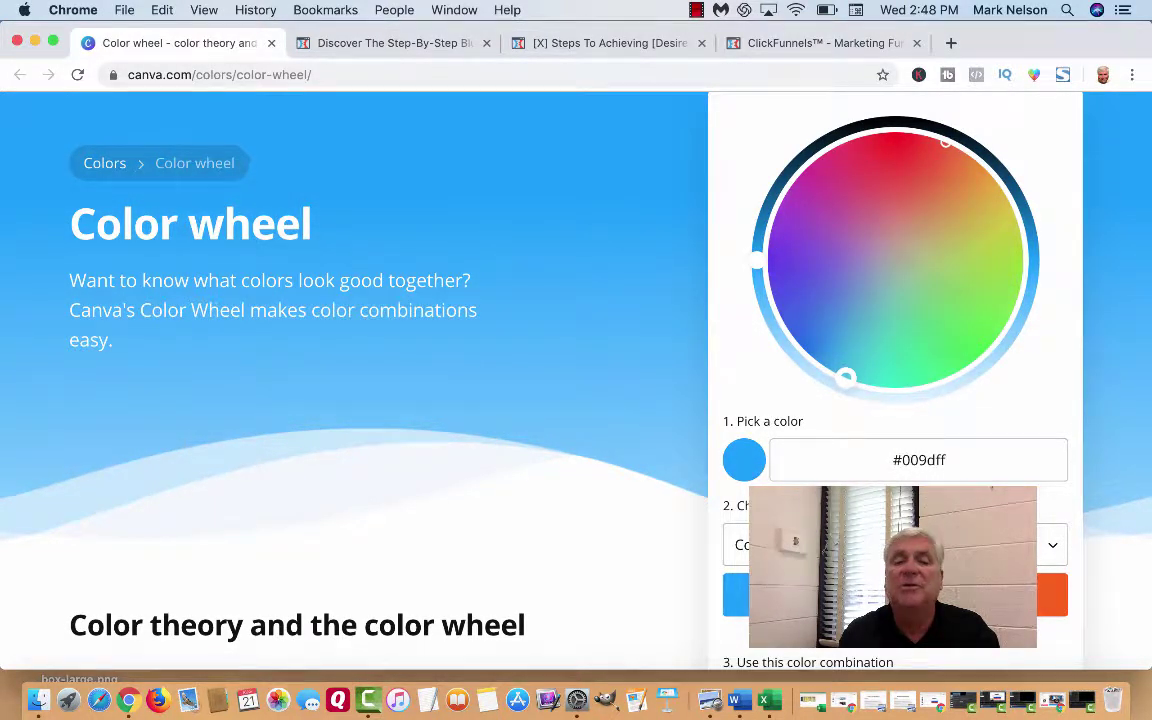